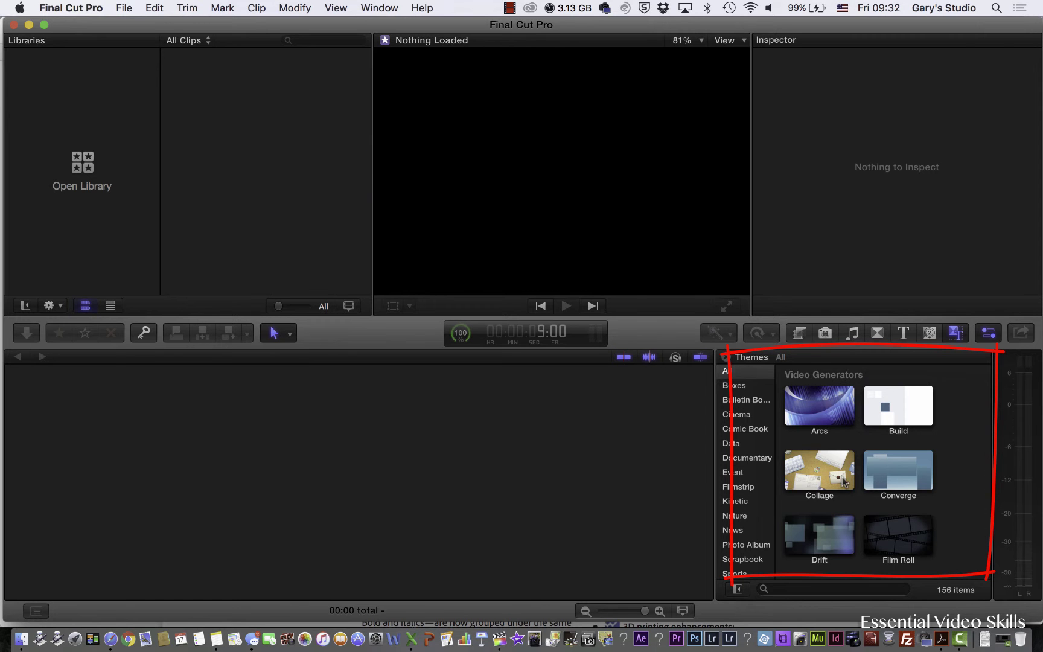
Examine the Effects, Photos, Music and Sound, Transitions, Titles, Generators and Themes browsers one after another.
left_click(800, 333)
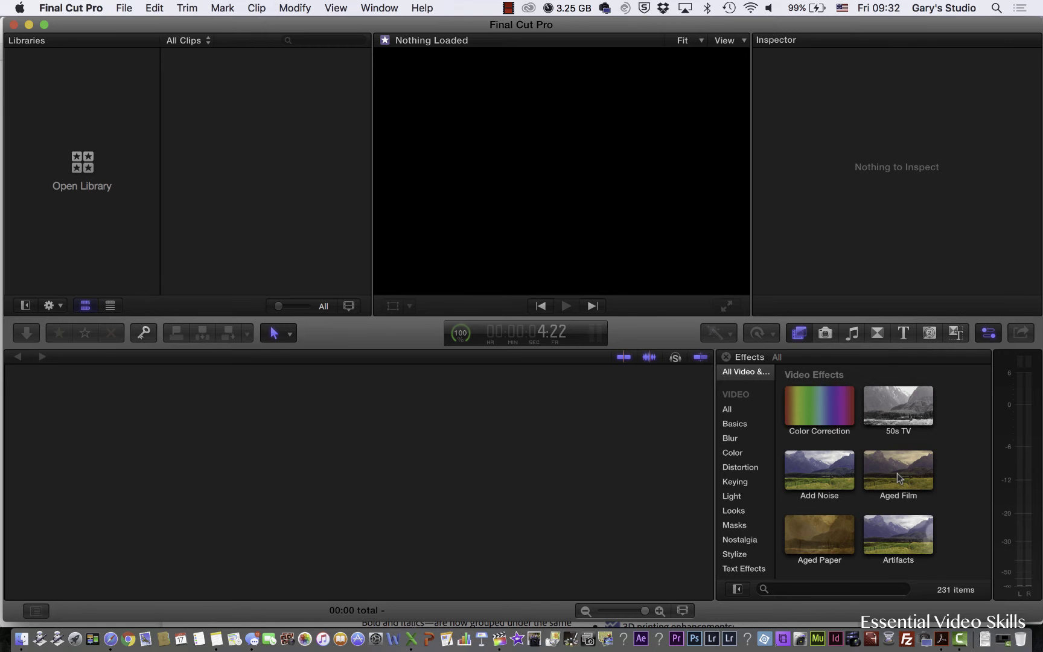
left_click(828, 339)
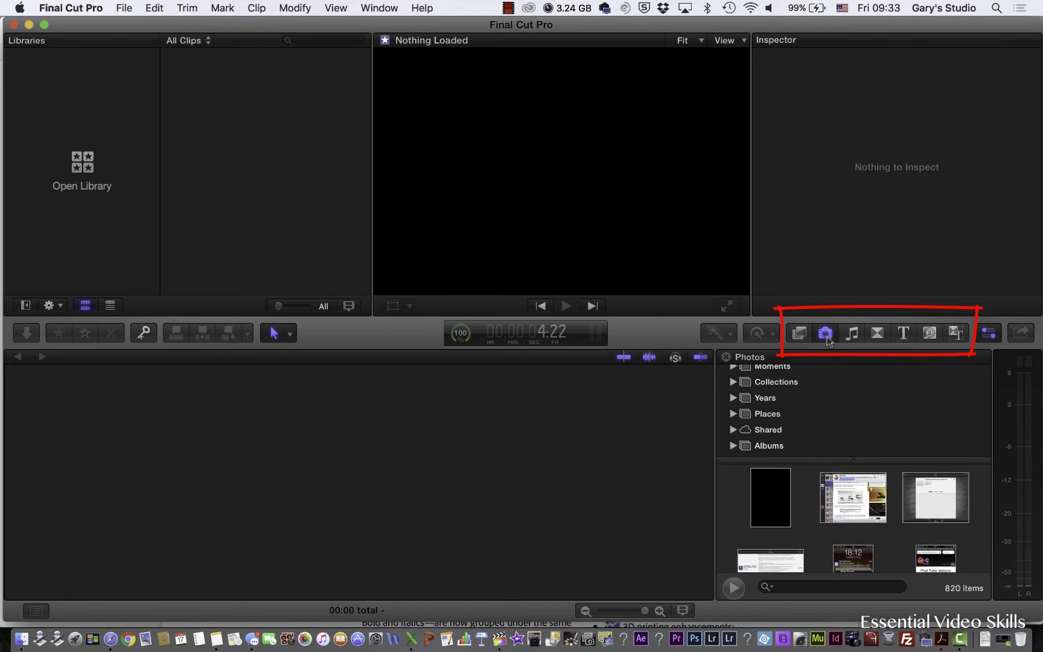
left_click(851, 336)
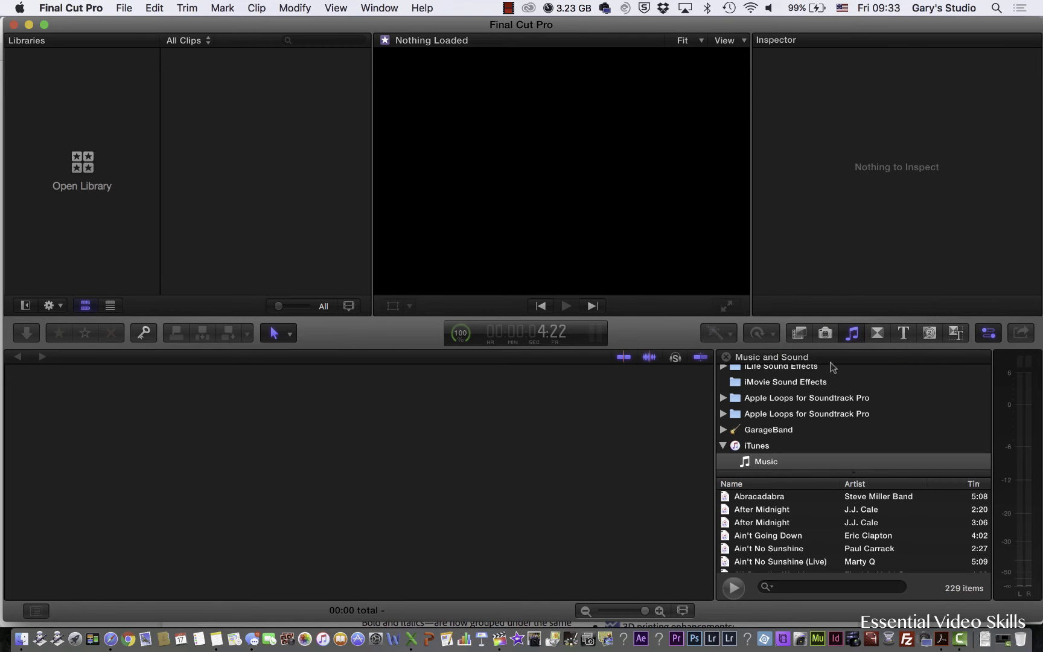
left_click(878, 335)
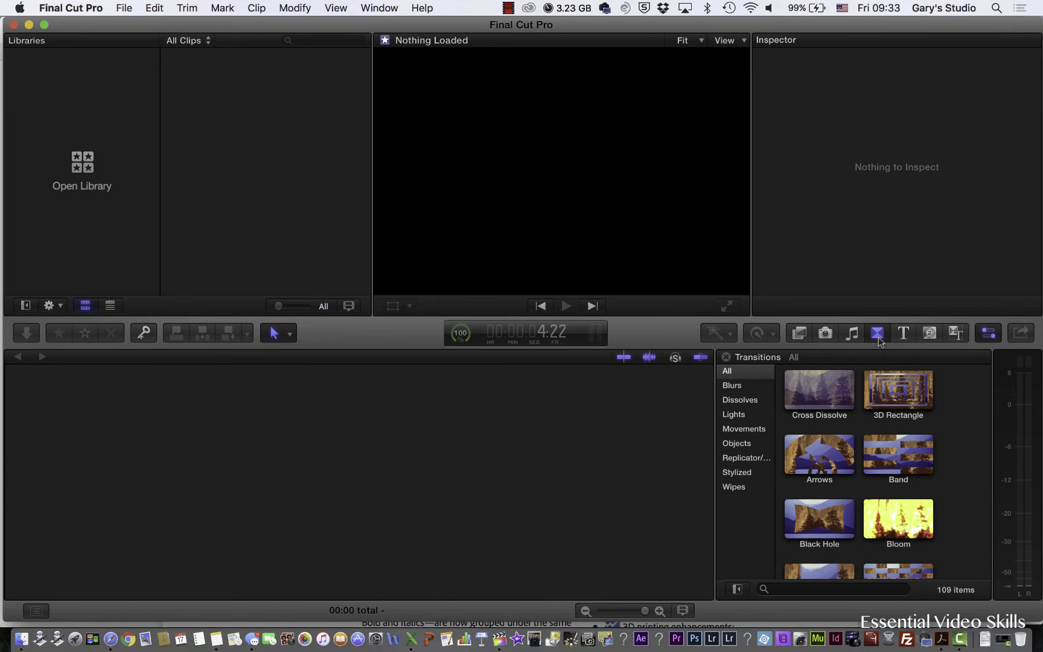
left_click(904, 333)
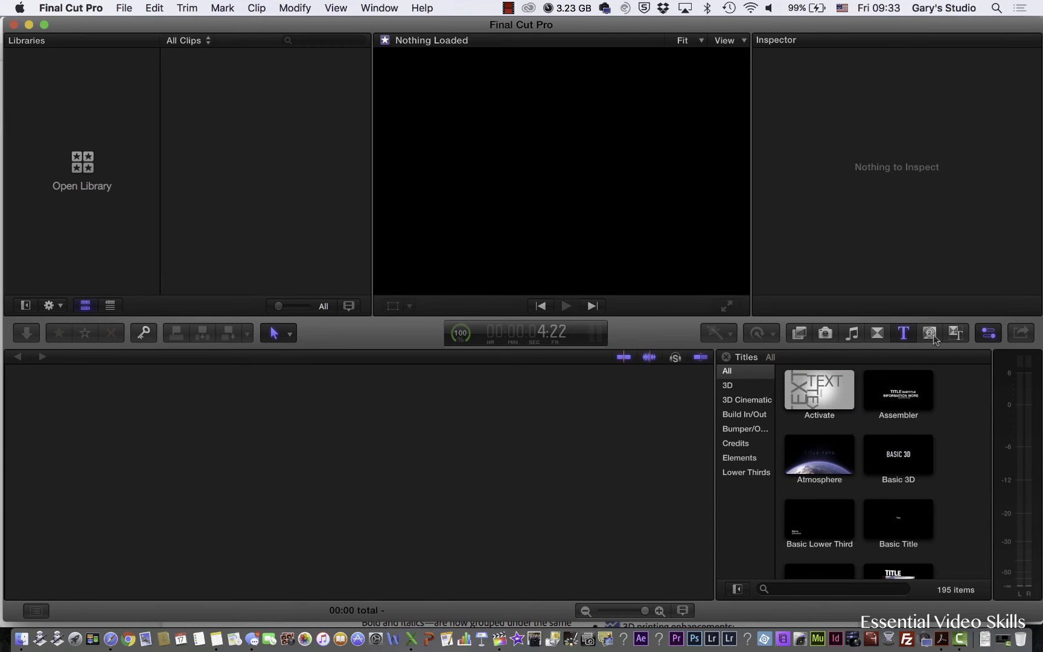
left_click(932, 335)
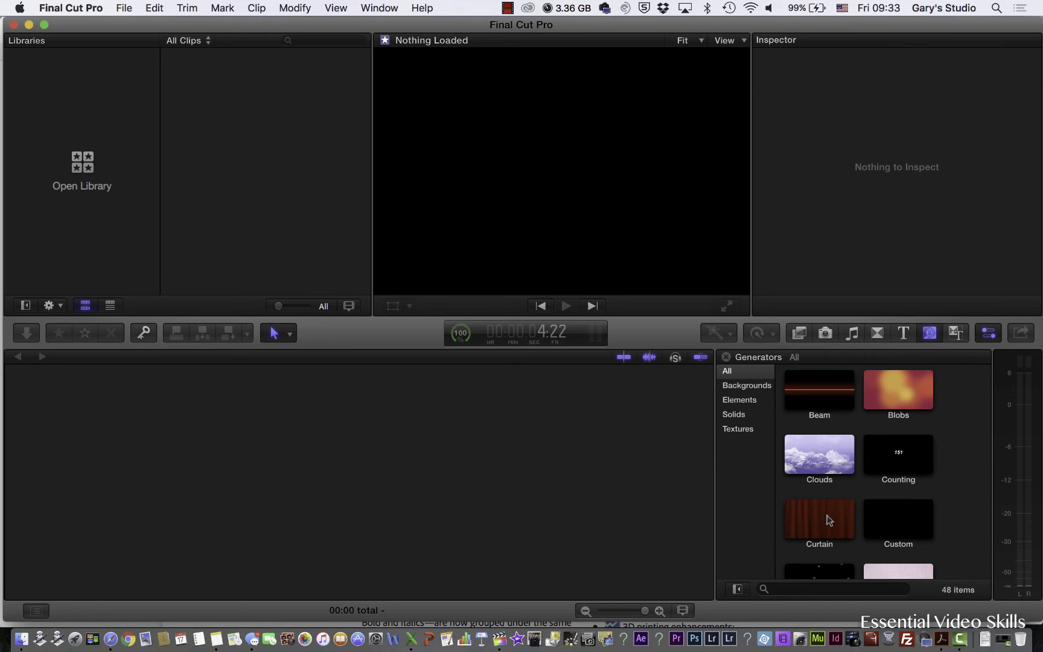
scroll(828, 519, "down", 5)
scroll(828, 518, "down", 10)
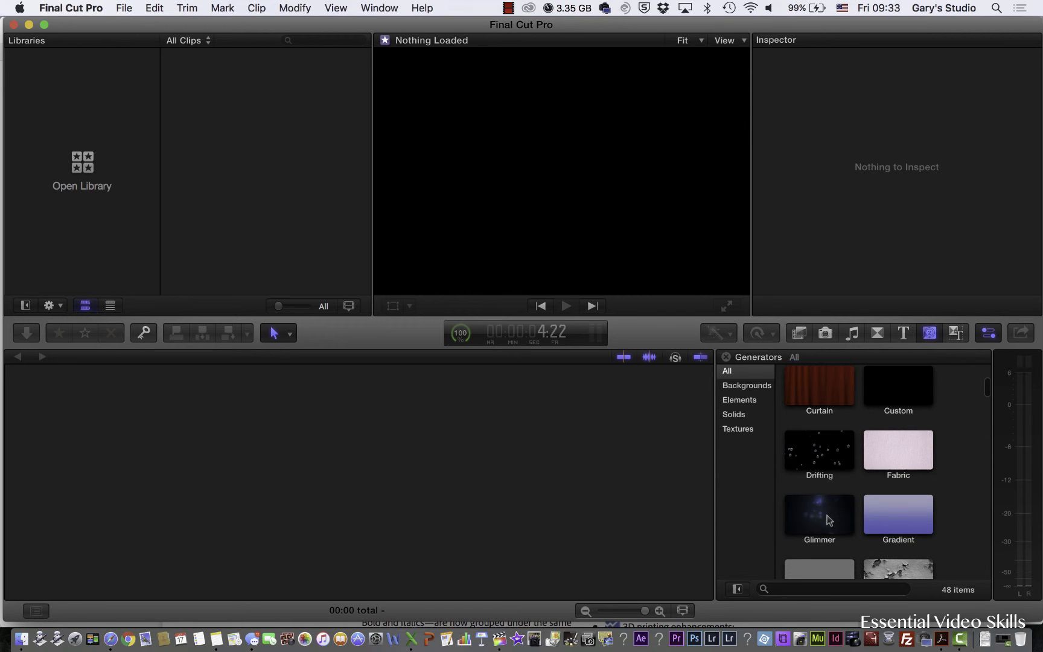
left_click(956, 332)
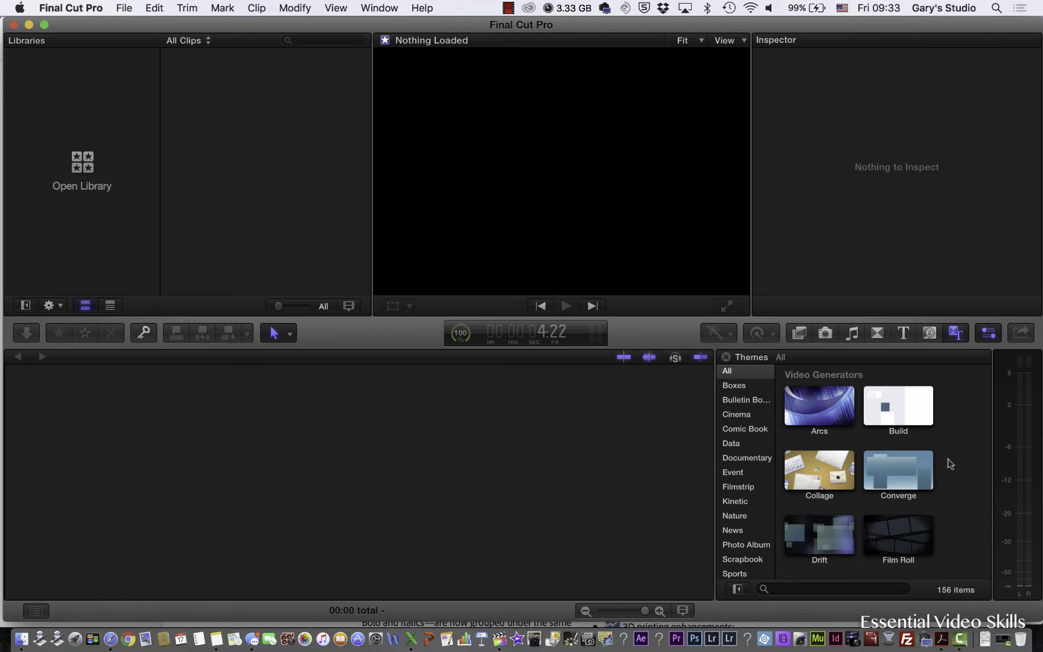
Close the Themes browser and open the Effects browser in its place, hiding and redisplaying the Inspector.
left_click(728, 357)
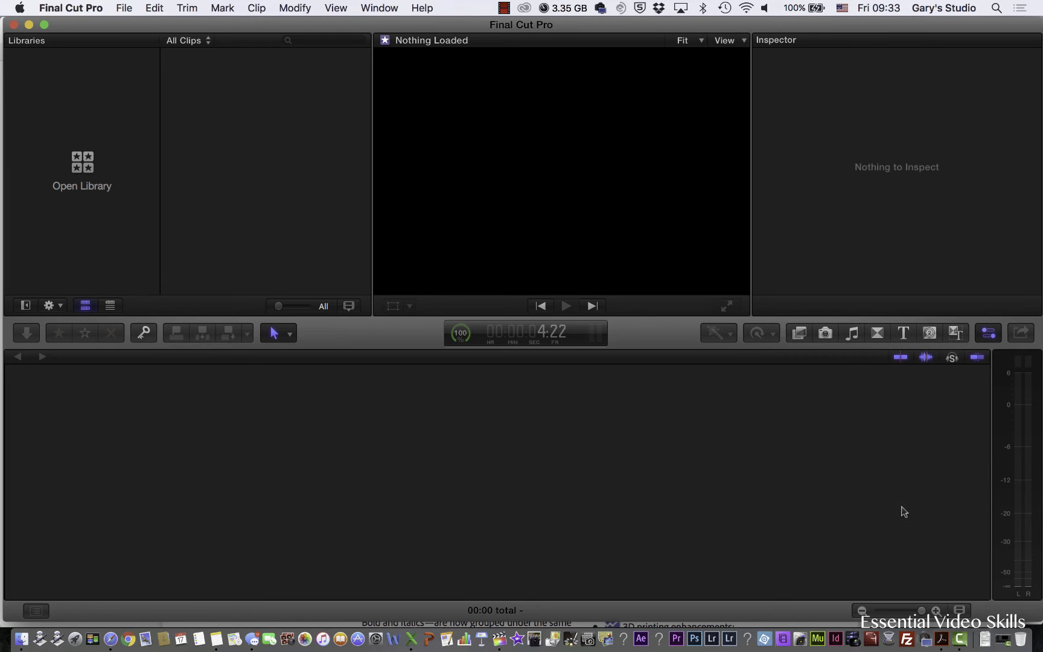
left_click(799, 333)
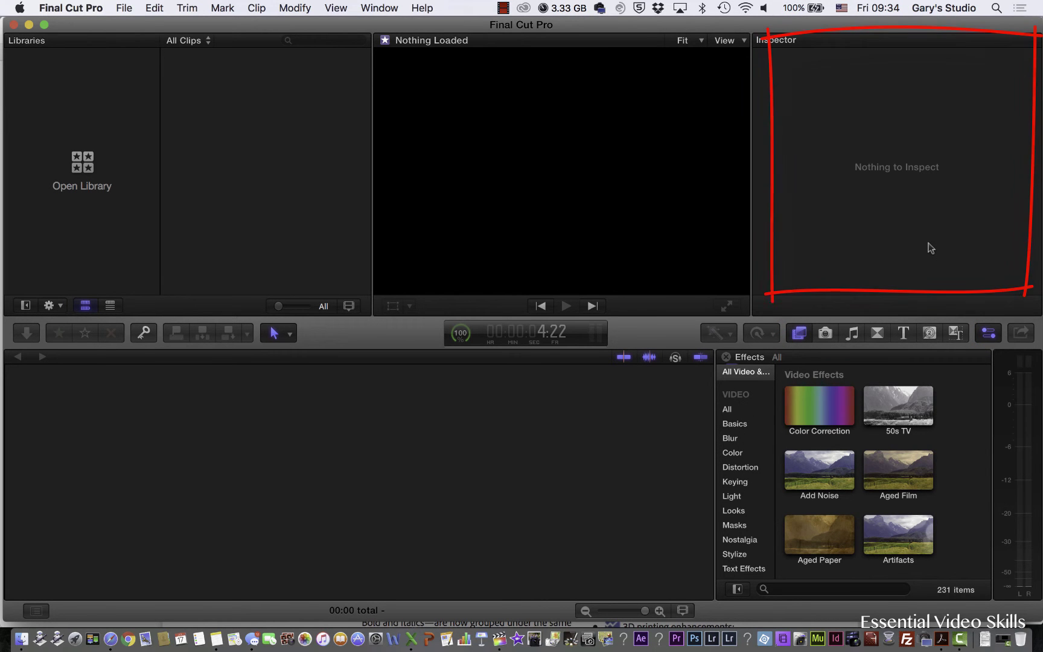
left_click(989, 335)
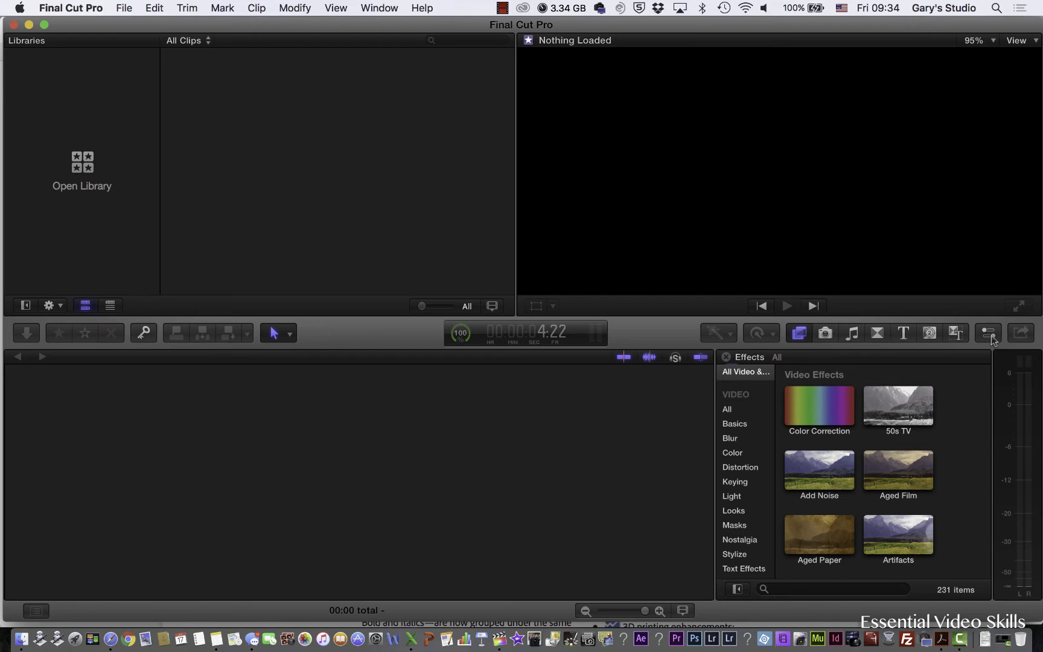
left_click(990, 335)
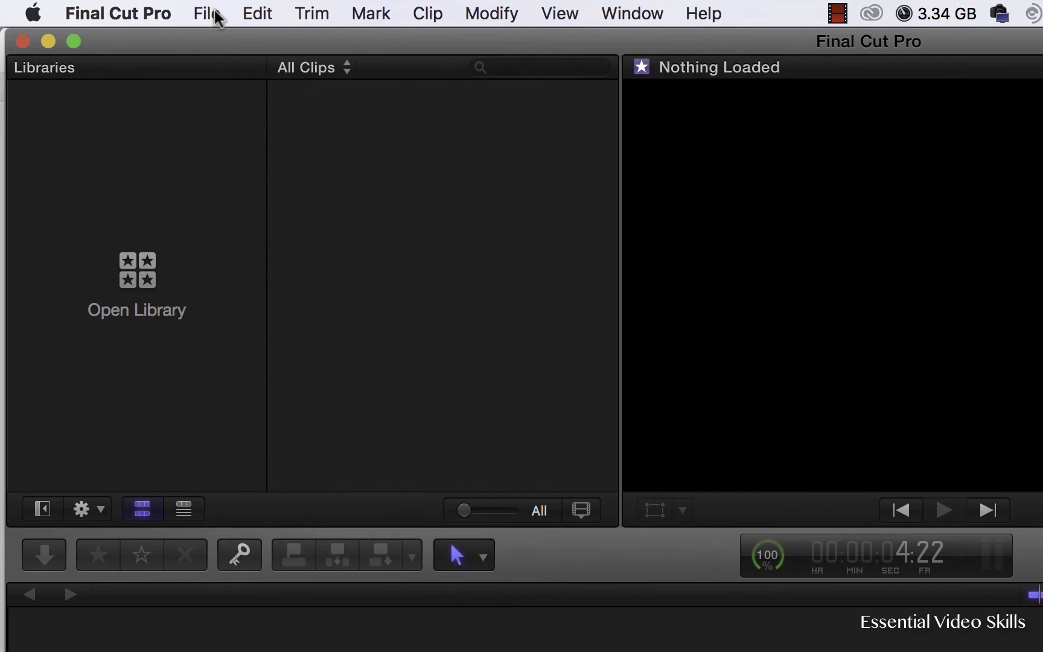
Create a new library named Training in the Essential Video Skills Training folder on the Media 2016-2 drive.
left_click(216, 15)
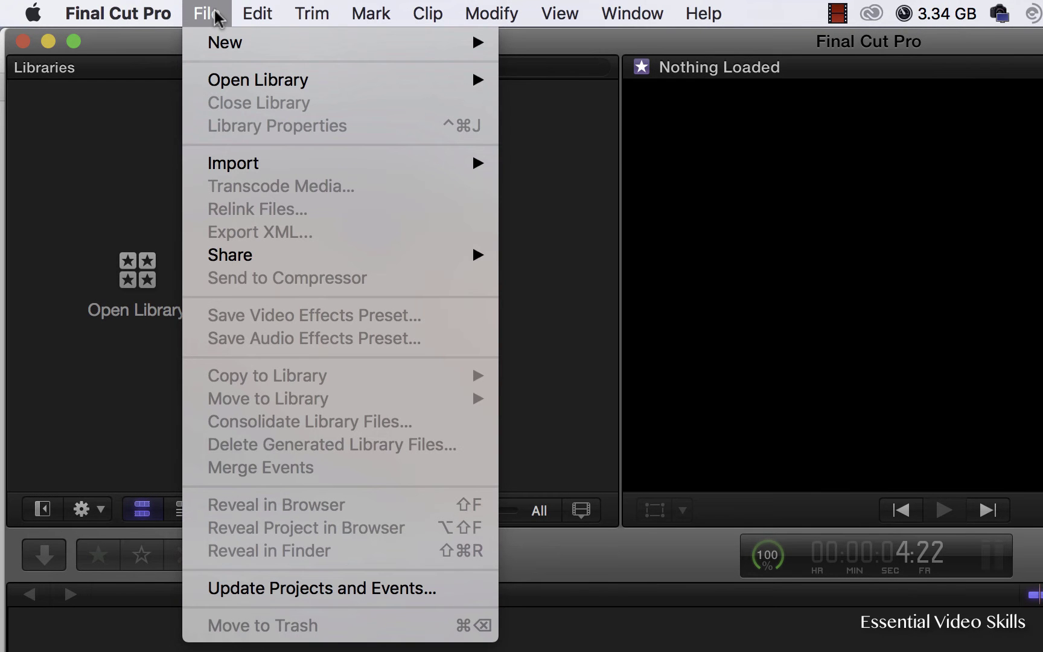
mouse_move(477, 42)
left_click(535, 93)
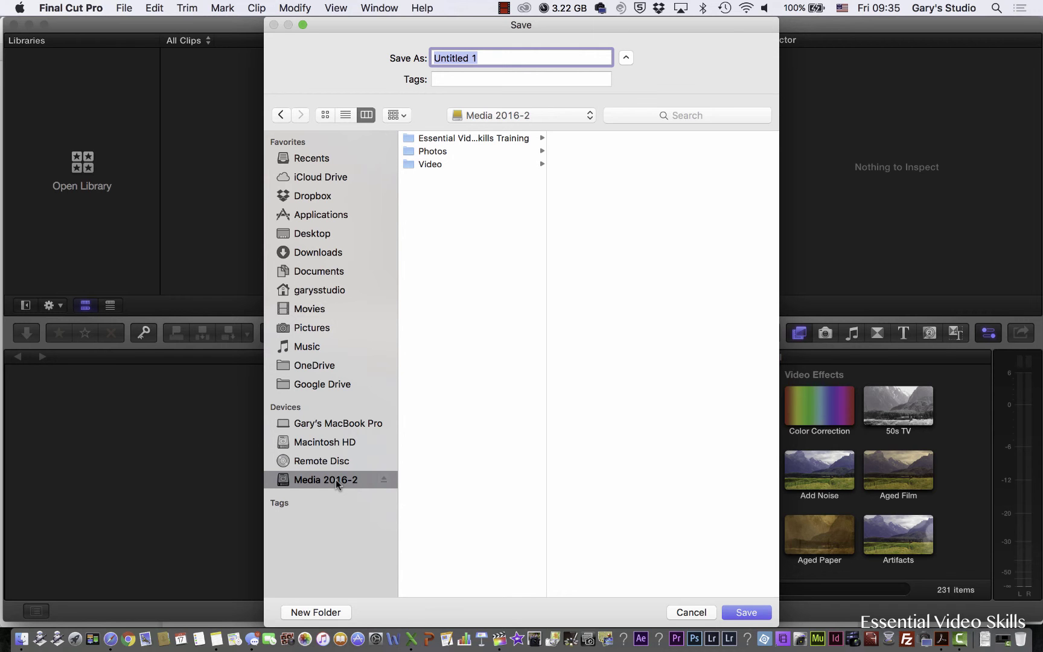
left_click(473, 139)
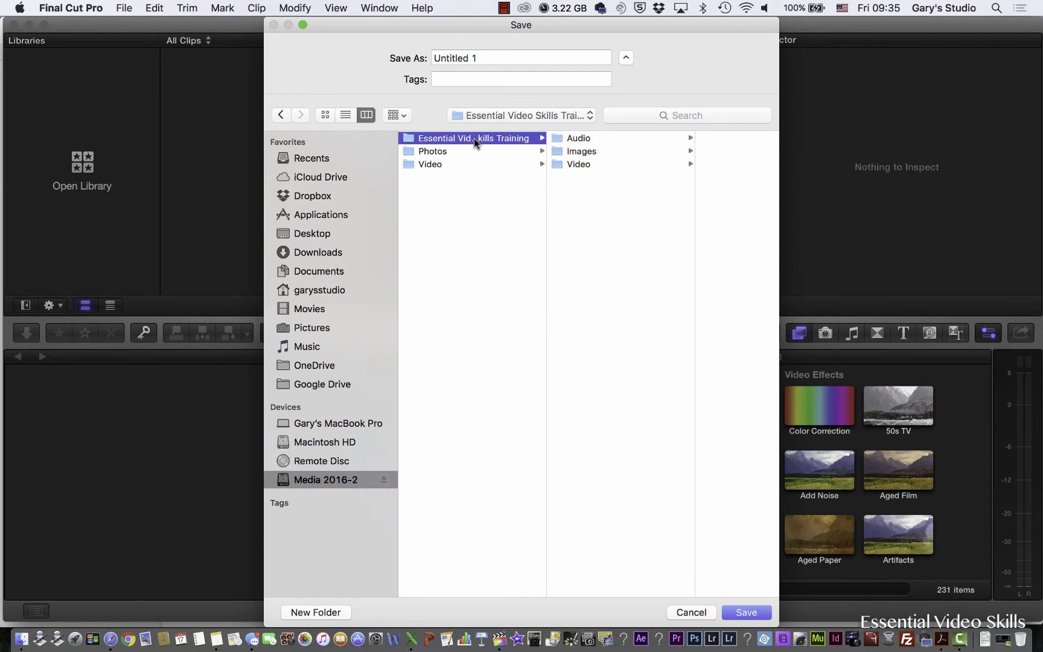
triple_click(452, 58)
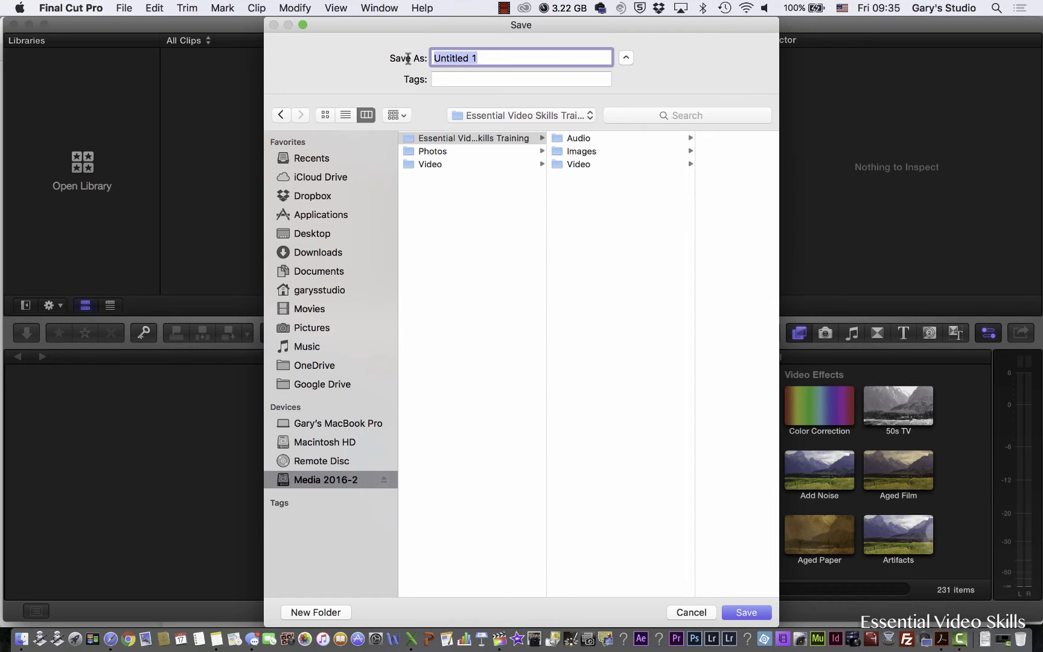
type("Training")
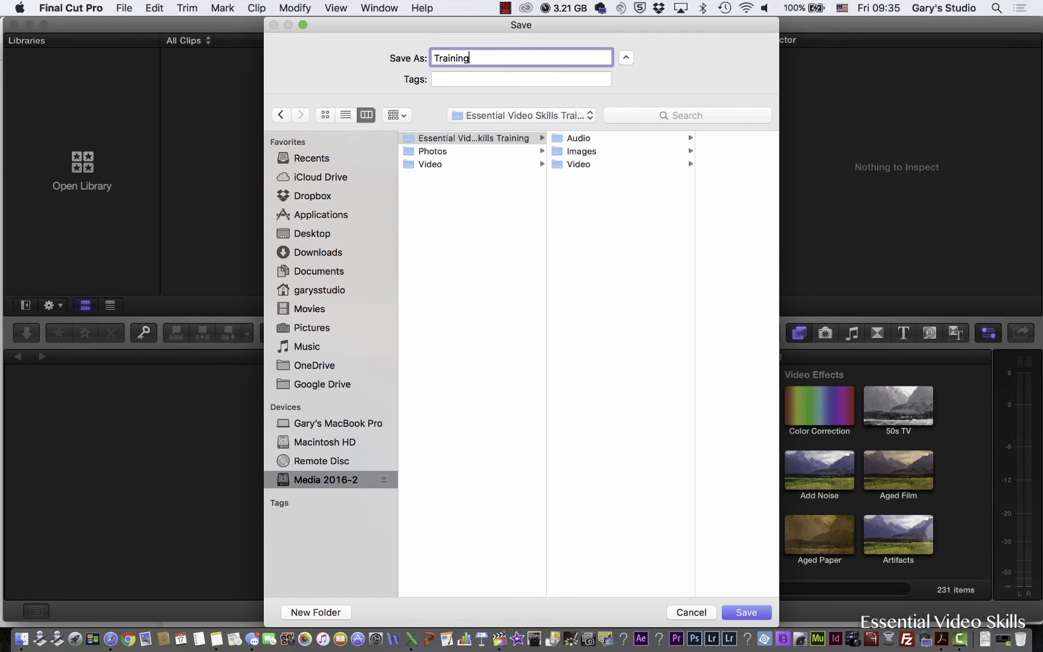
left_click(741, 610)
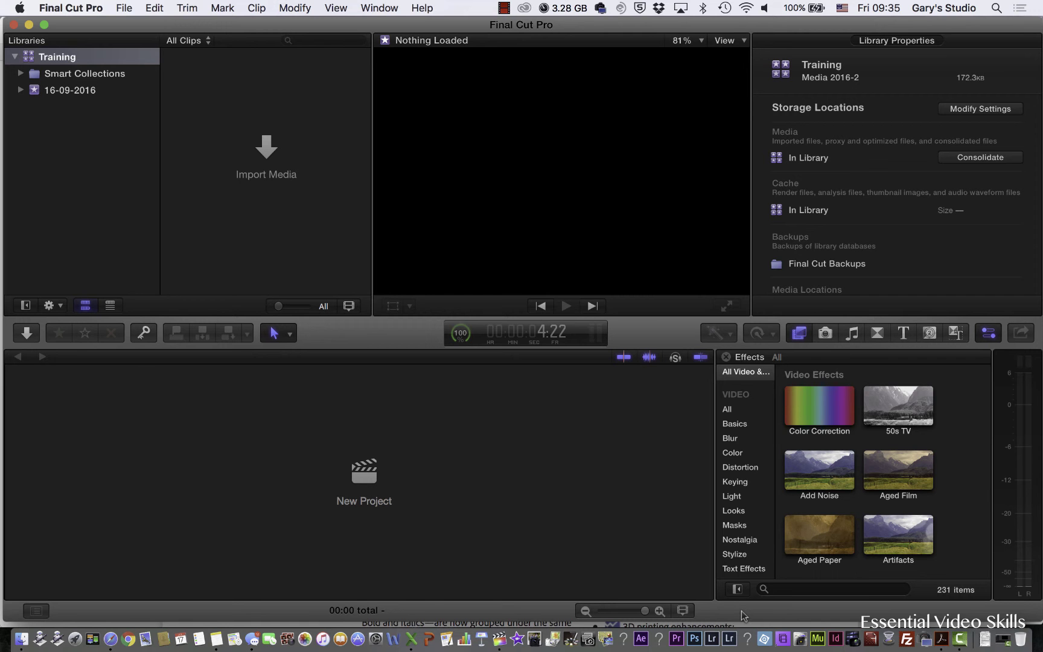
Switch to Finder to inspect the Training library file and the Video, Images and Audio folders beside it, and return to Final Cut Pro.
key("super+Tab")
key("super+Tab")
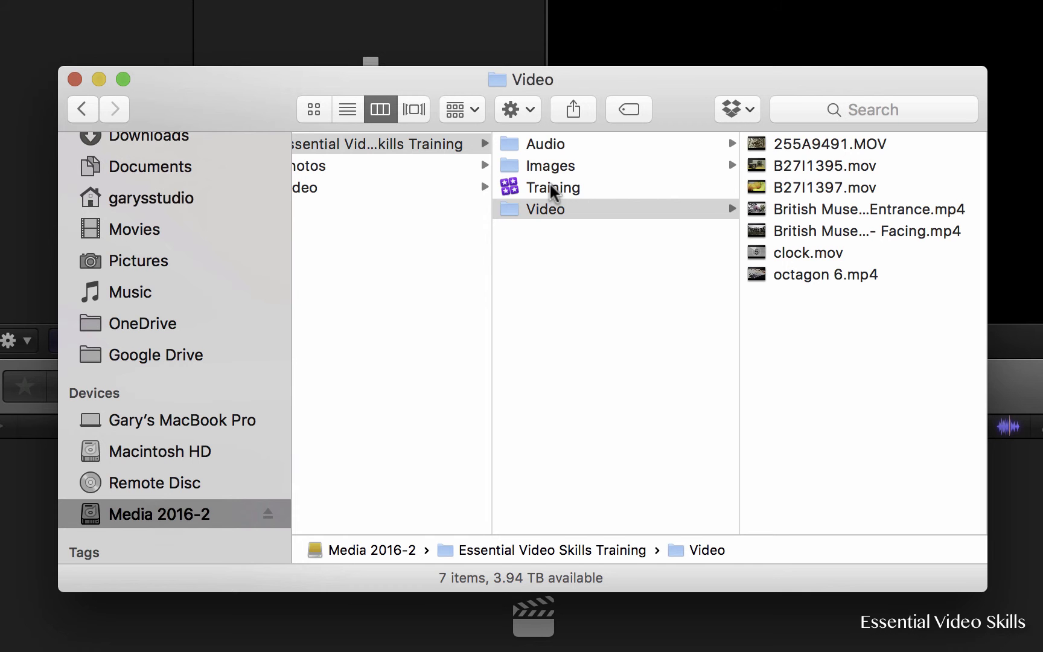
left_click(552, 188)
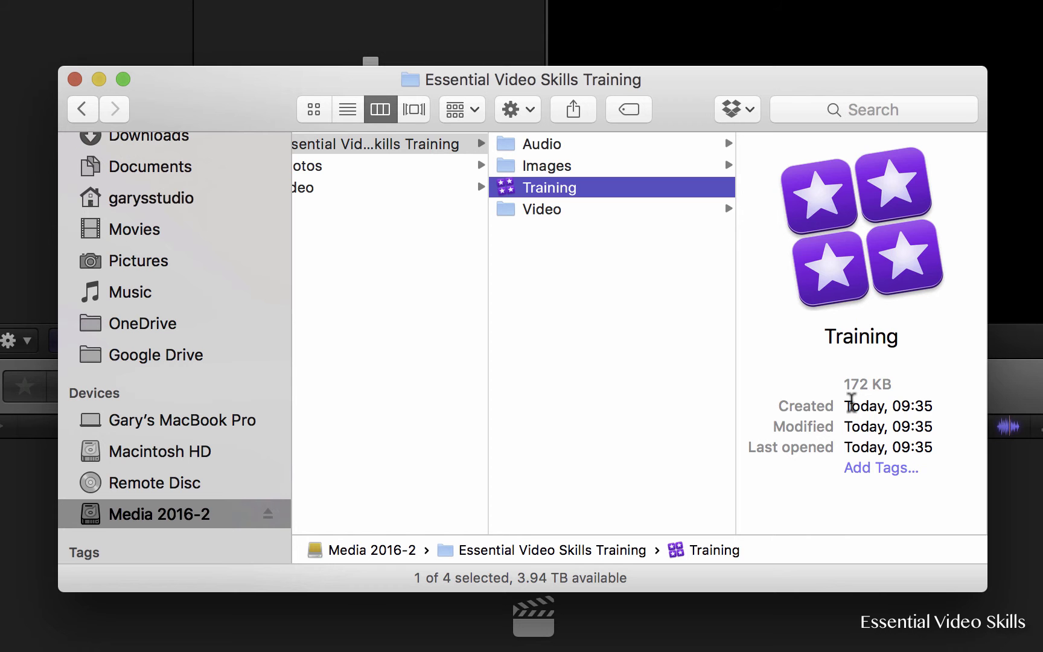
left_click(574, 206)
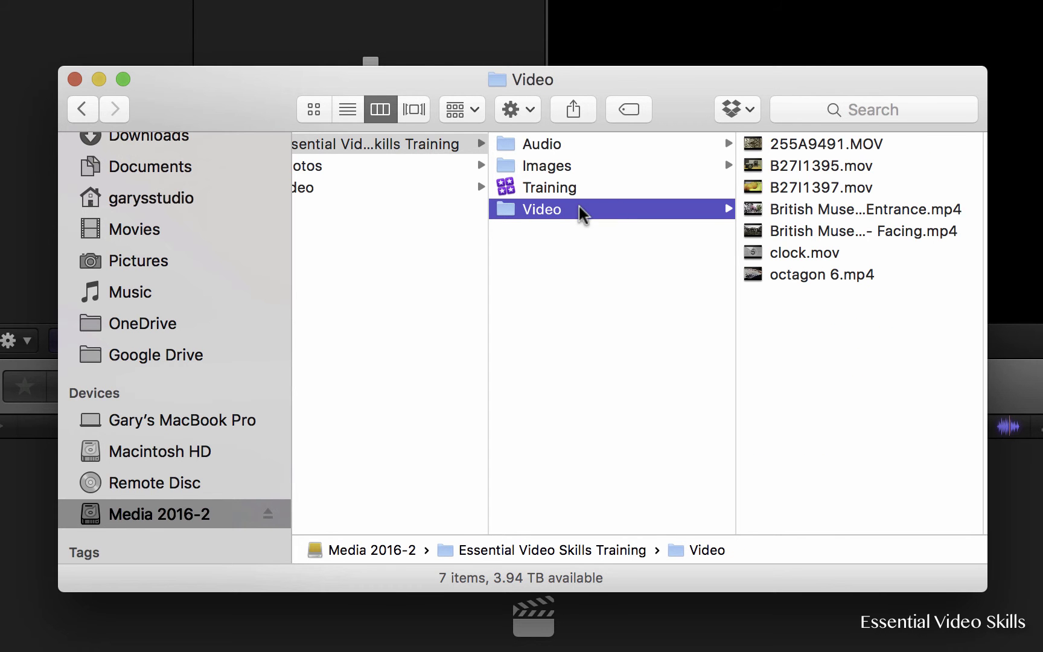
left_click(571, 165)
left_click(570, 145)
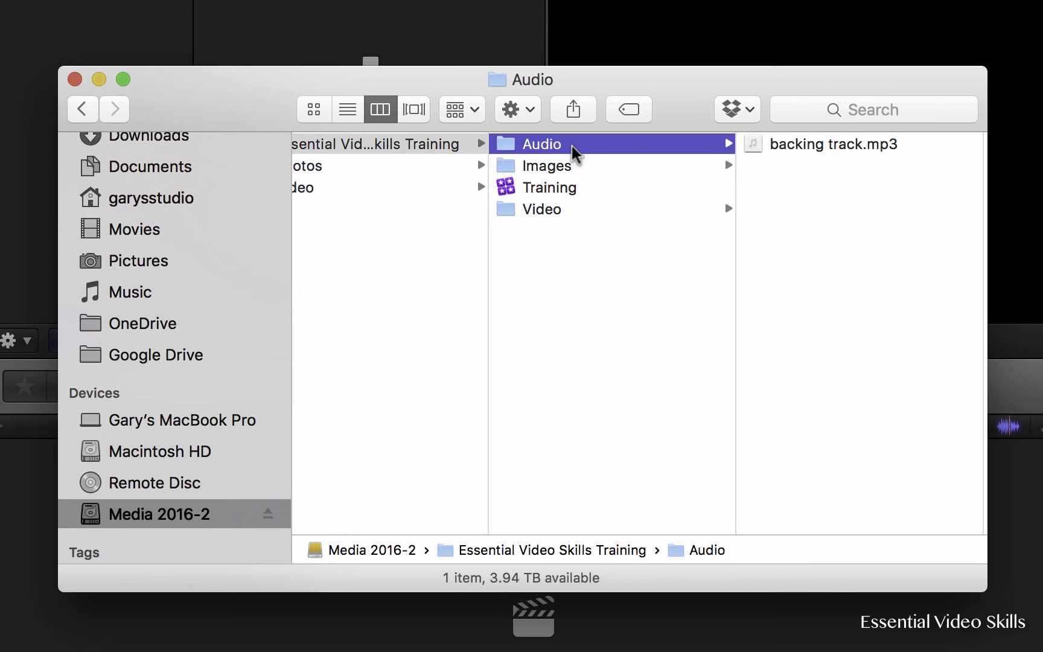
left_click_drag(432, 79, 946, 62)
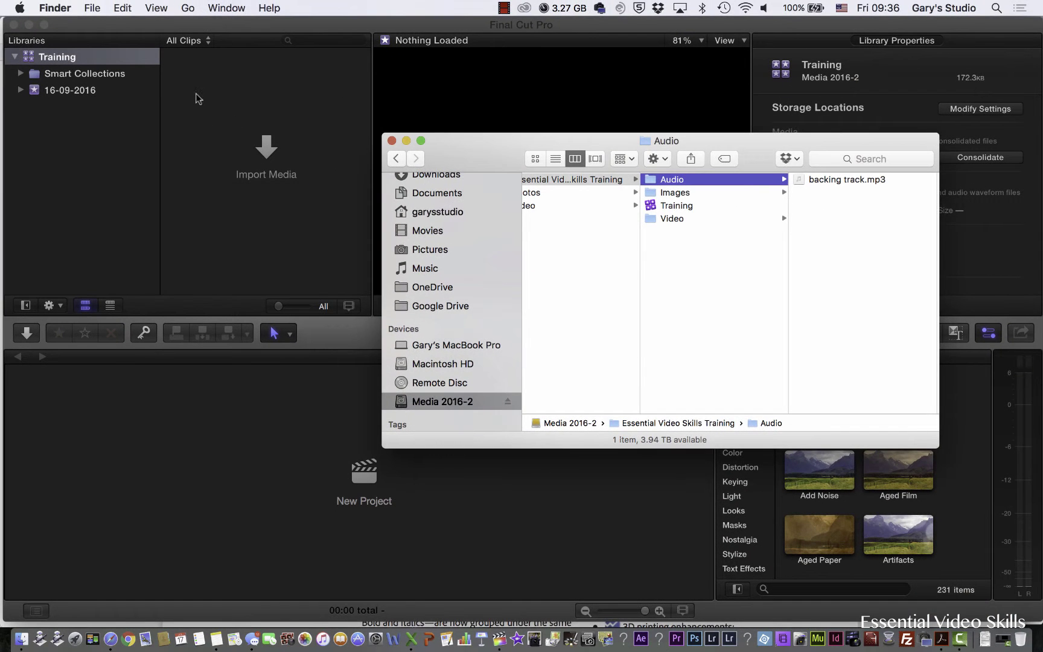
left_click(198, 98)
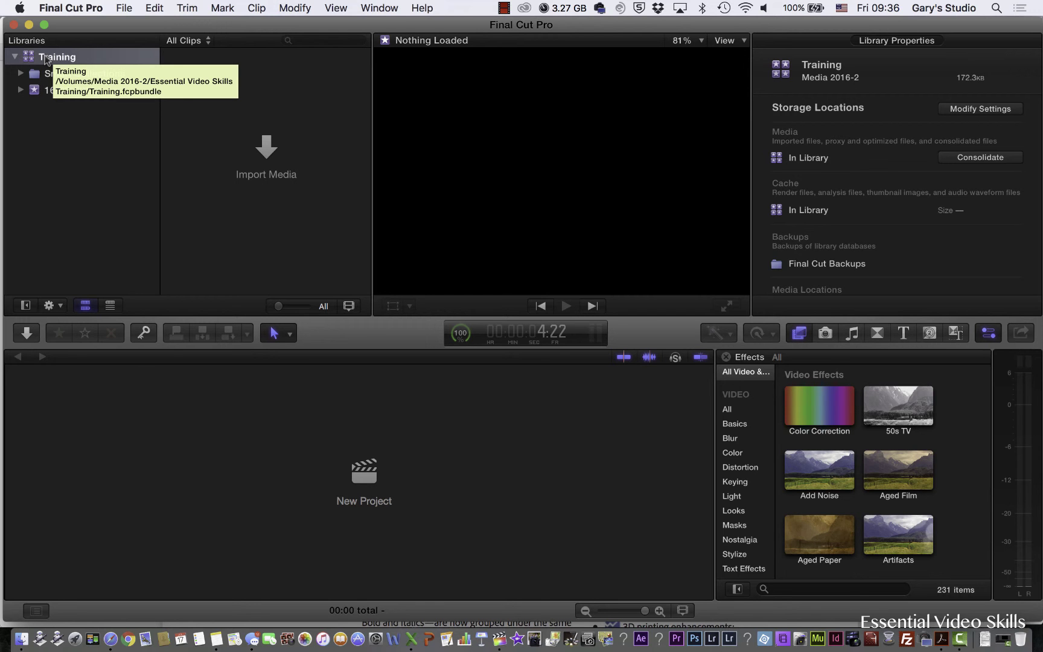
Create an event named Training Session 1 in the Training library, with Create New Project enabled.
left_click(130, 10)
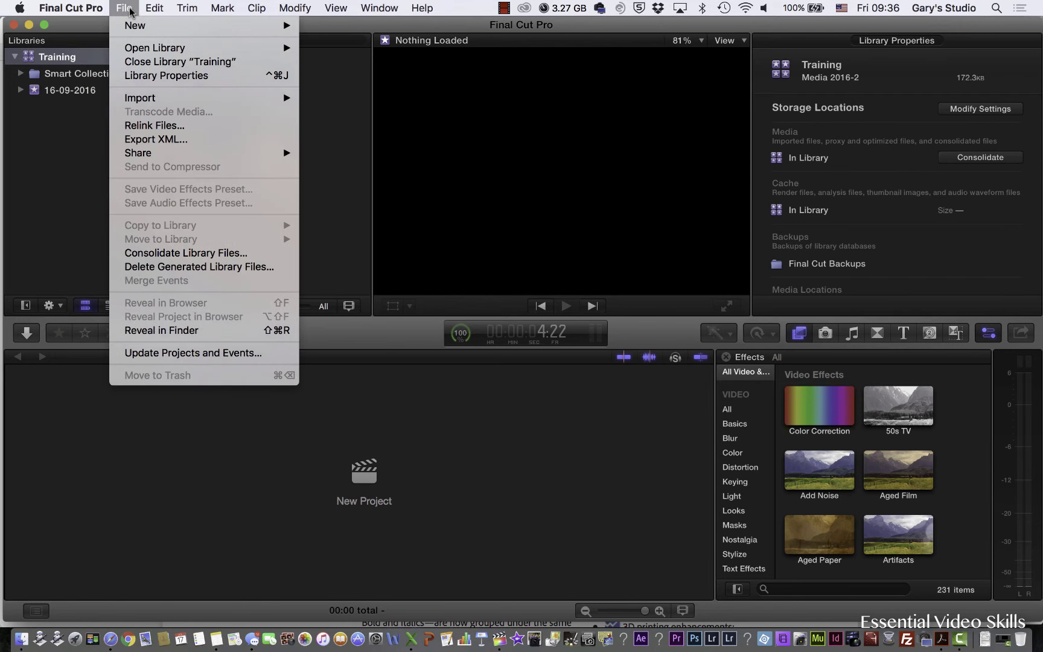
mouse_move(137, 25)
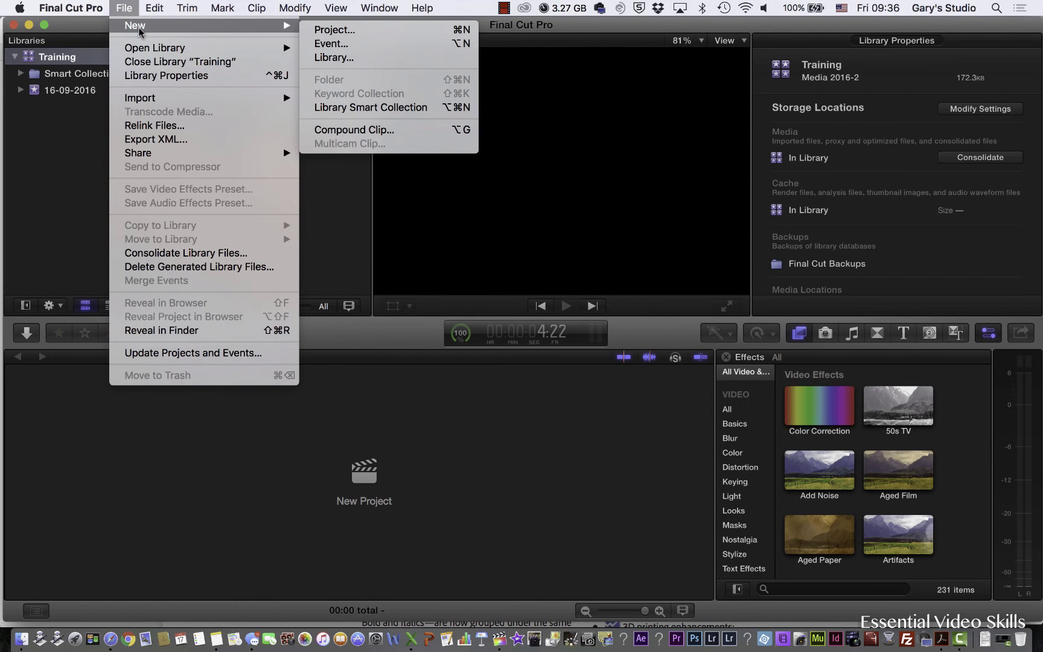
left_click(337, 46)
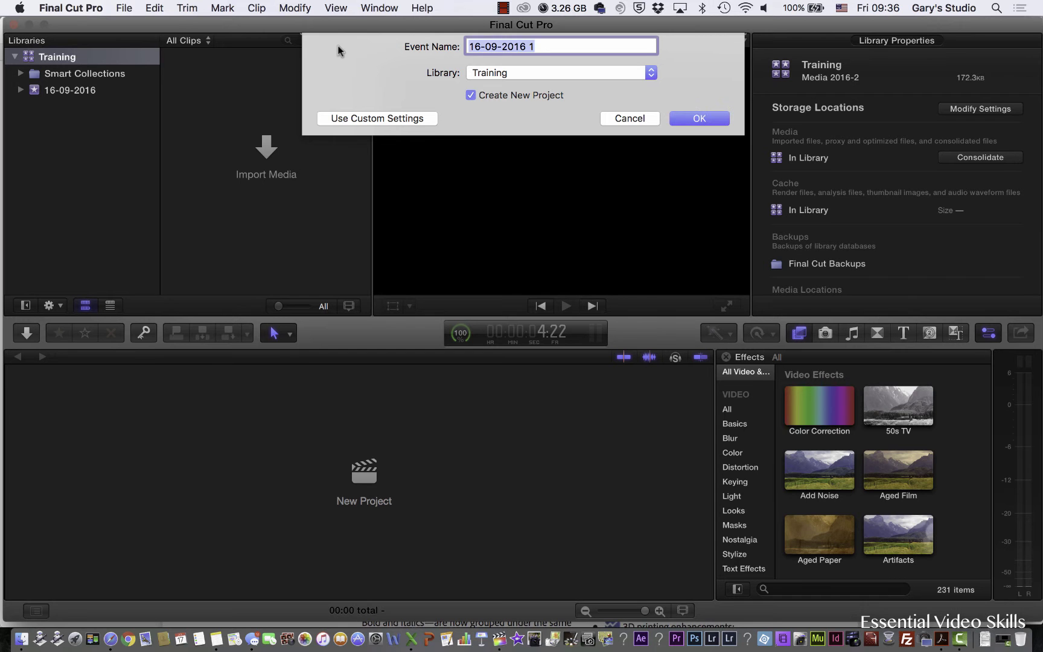
type("Training S")
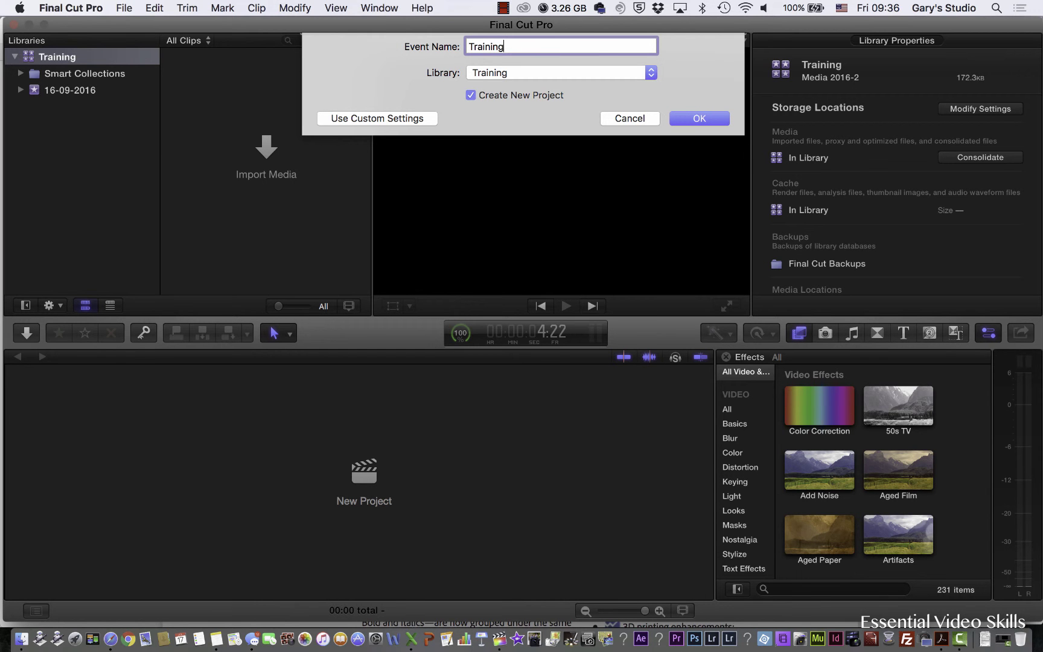
type("ession 1")
left_click(708, 117)
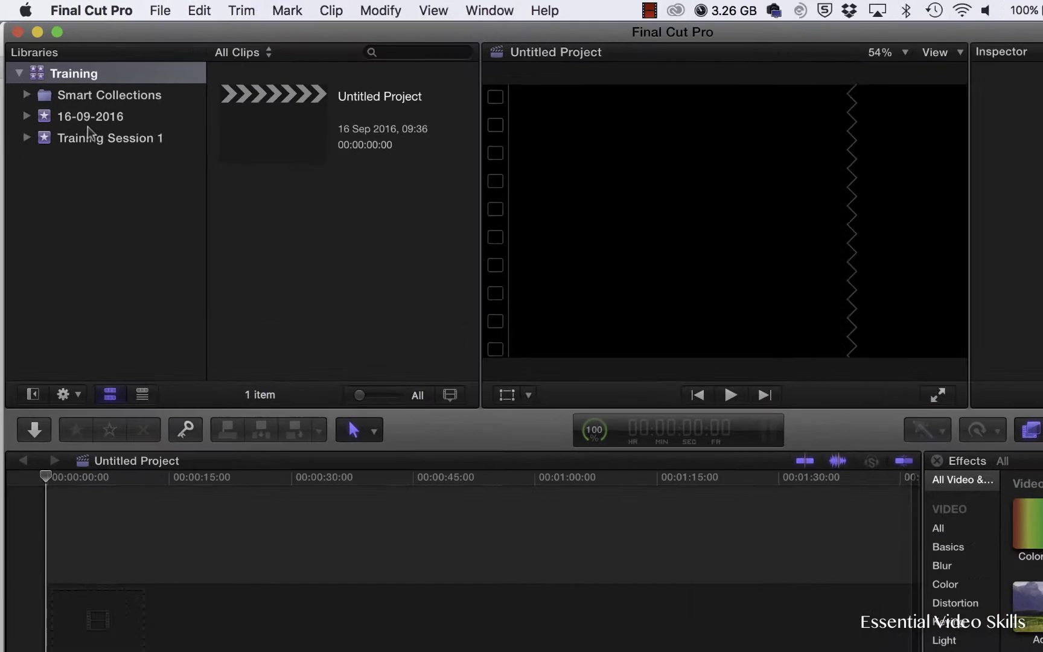
Create a new project named Getting Started in the Training Session 1 event.
left_click(88, 136)
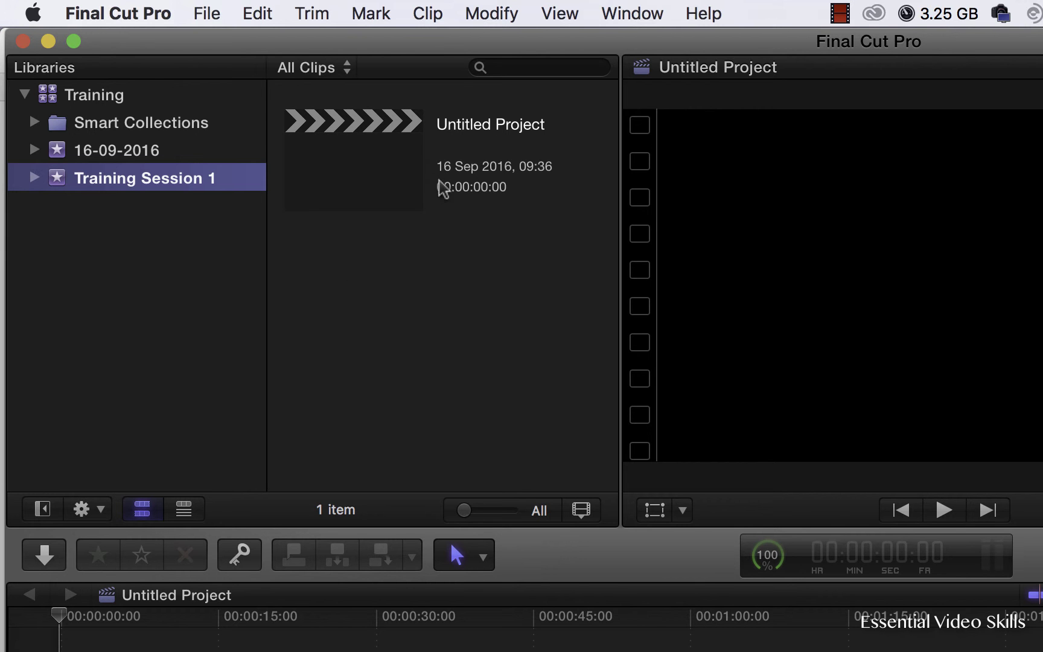
left_click(205, 14)
mouse_move(214, 44)
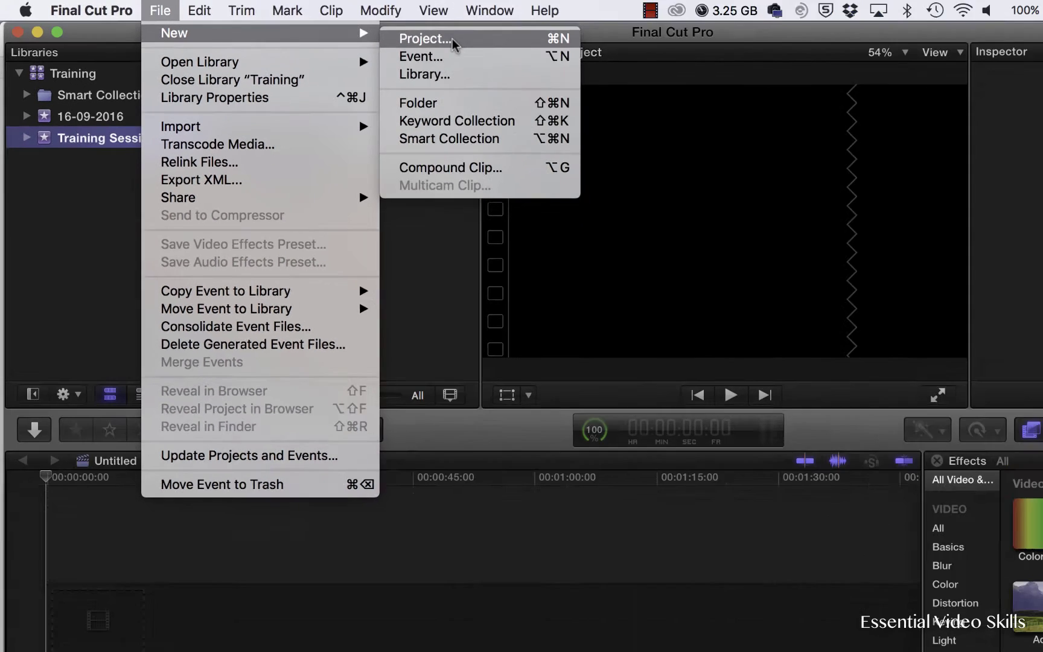
left_click(606, 47)
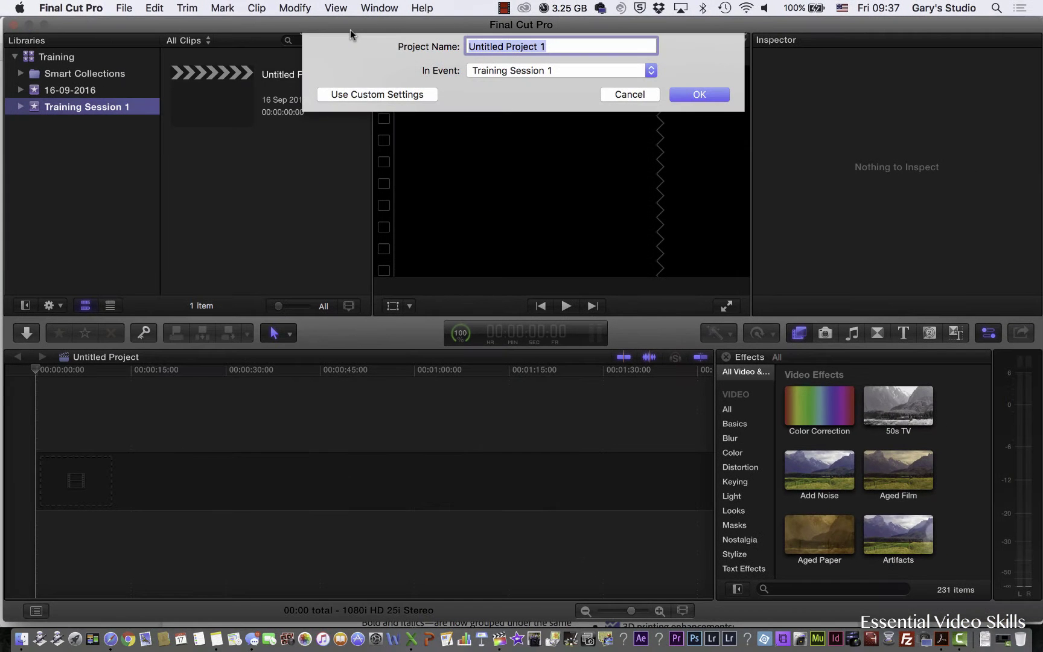
type("Getti")
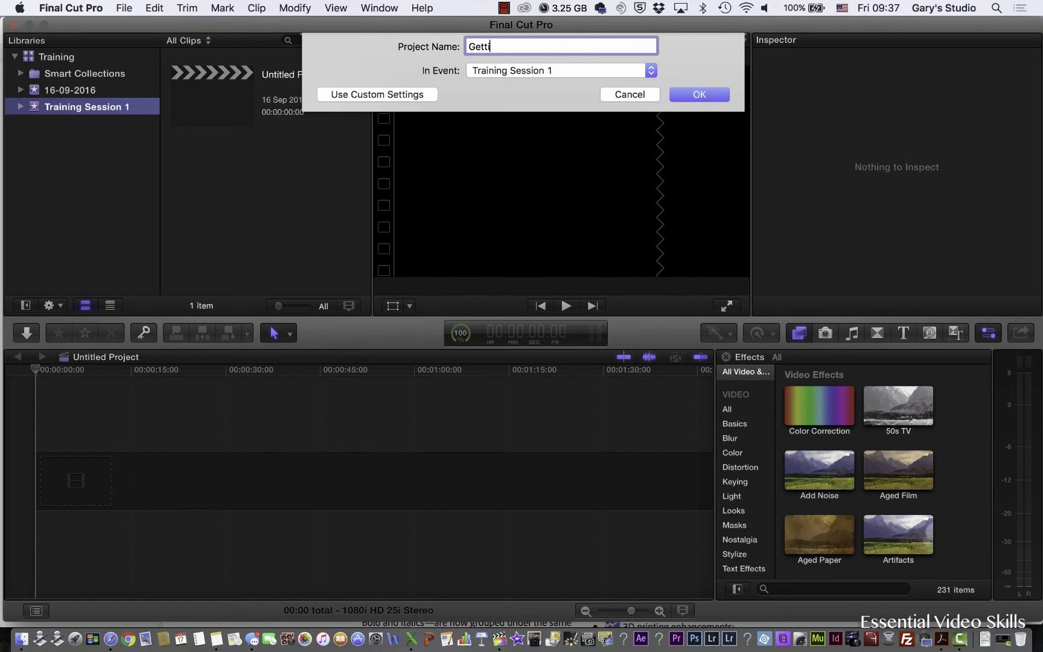
type("ng Started")
key("Return")
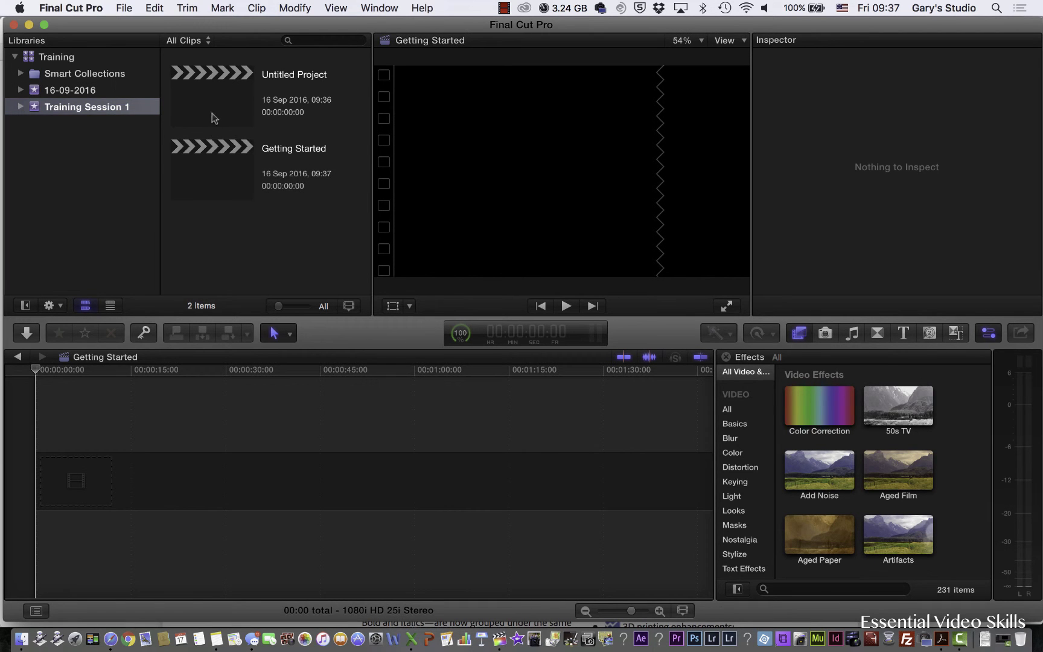
Rename the untitled project in the Training Session 1 event as Exporting Video.
left_click(298, 77)
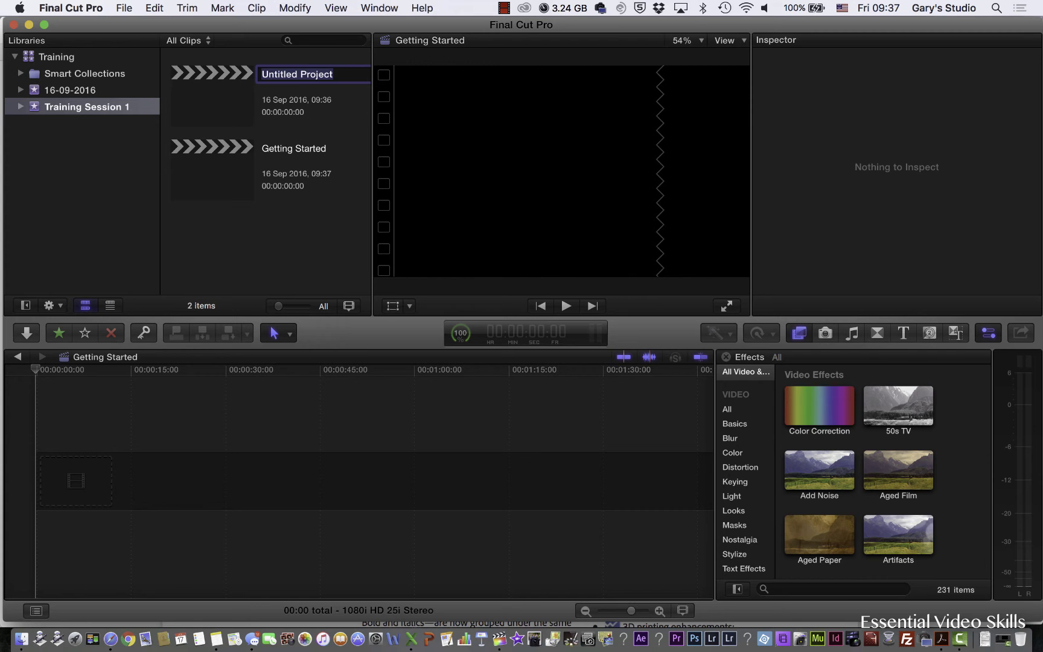
type("Exporting ")
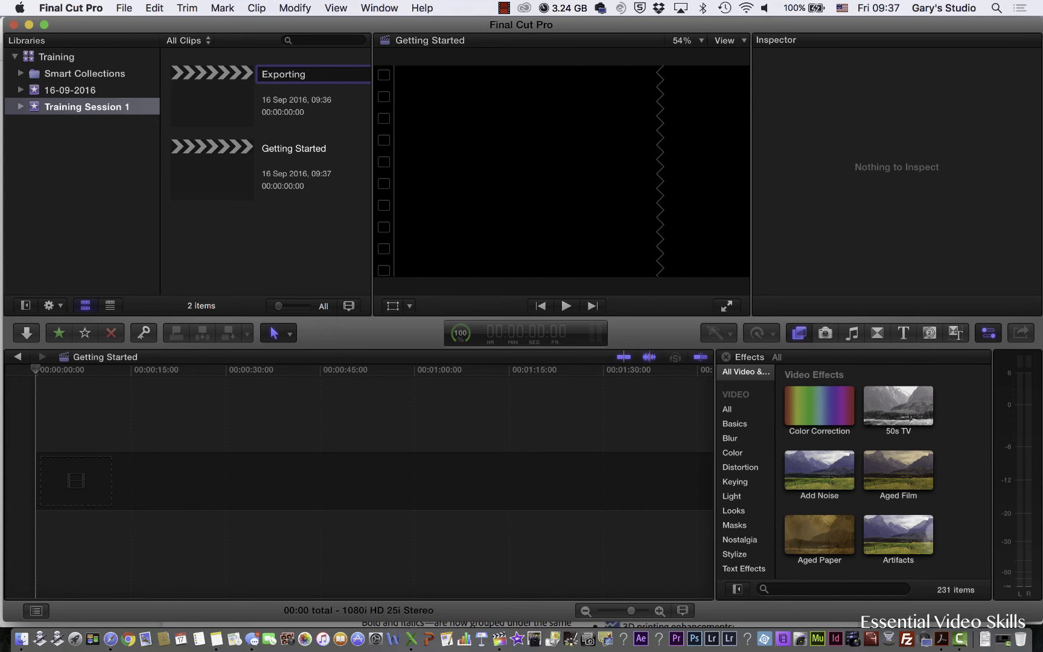
type("Video")
key("Return")
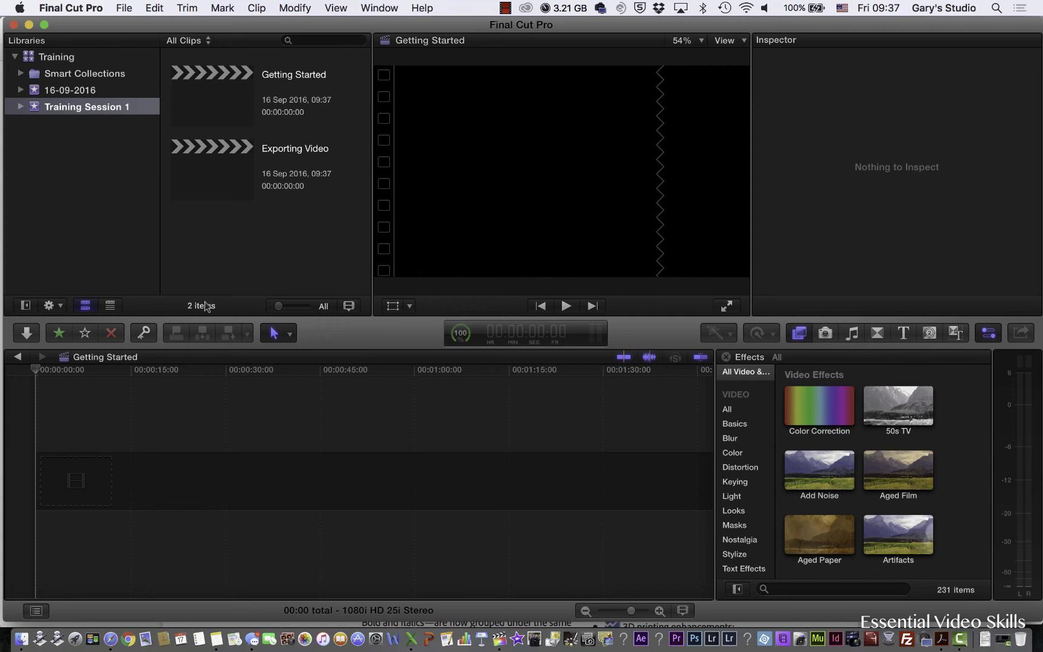
left_click(111, 422)
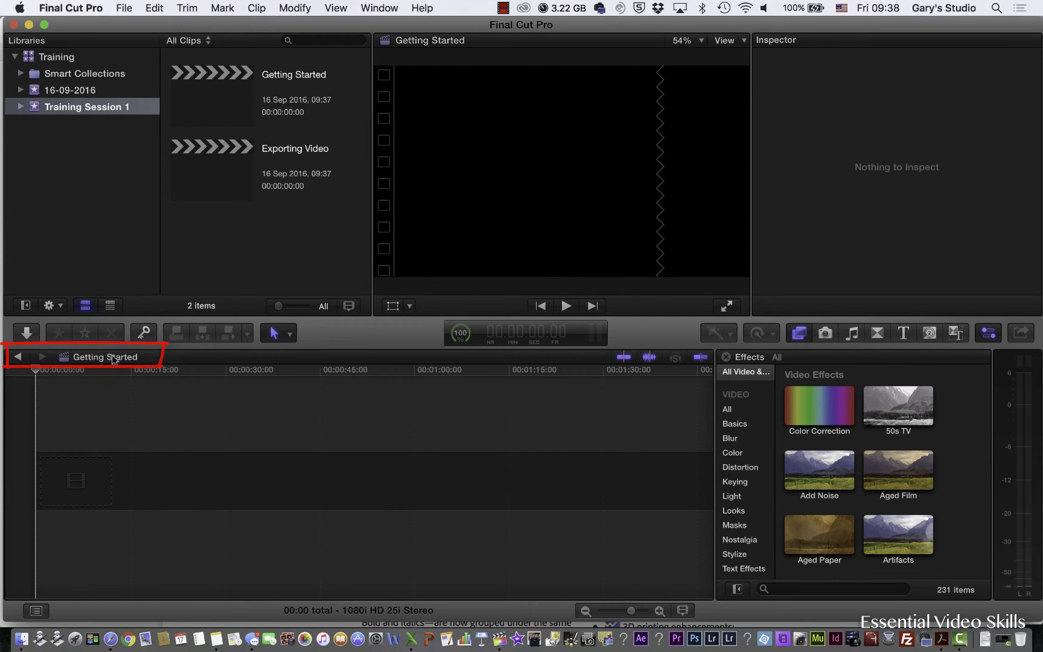
Open the Exporting Video project in the timeline, step back and forward through the timeline history, and reopen the Getting Started project.
double_click(221, 176)
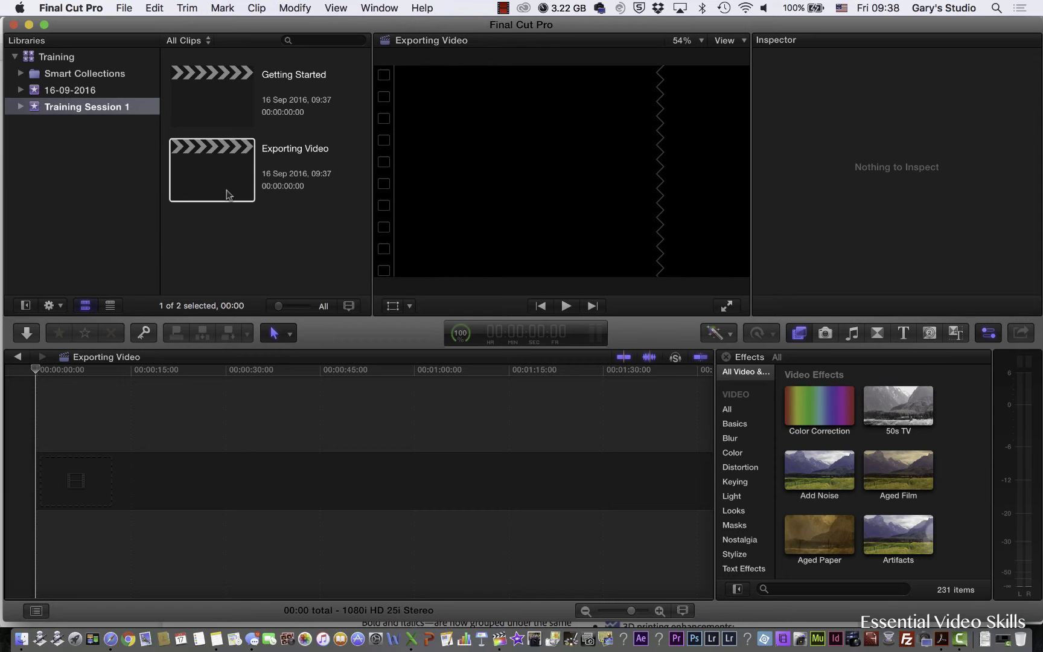
left_click(18, 358)
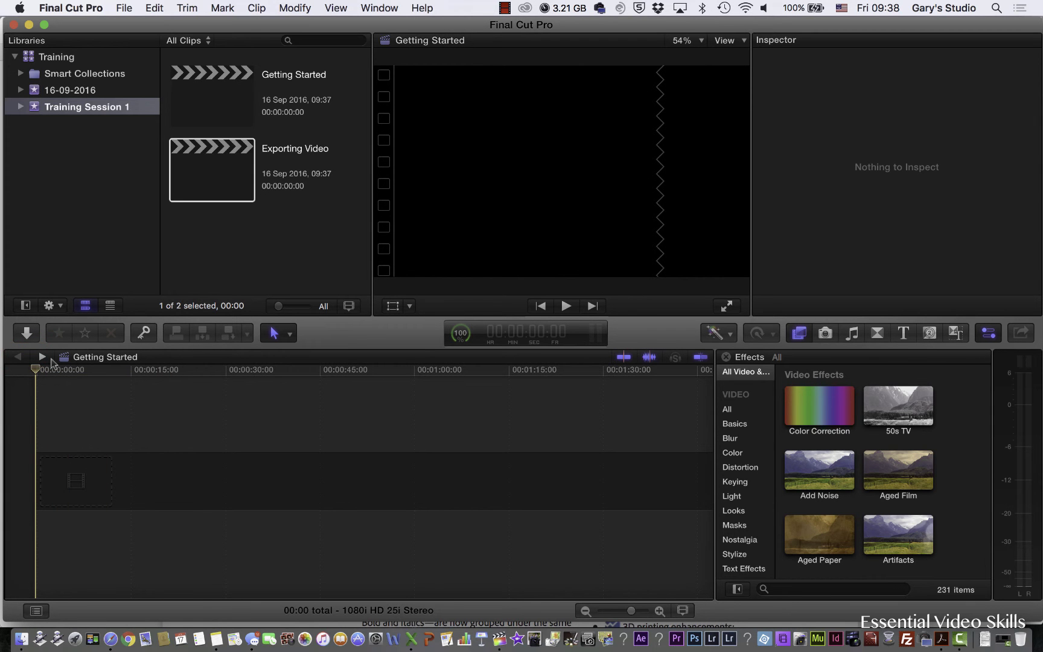
left_click(42, 356)
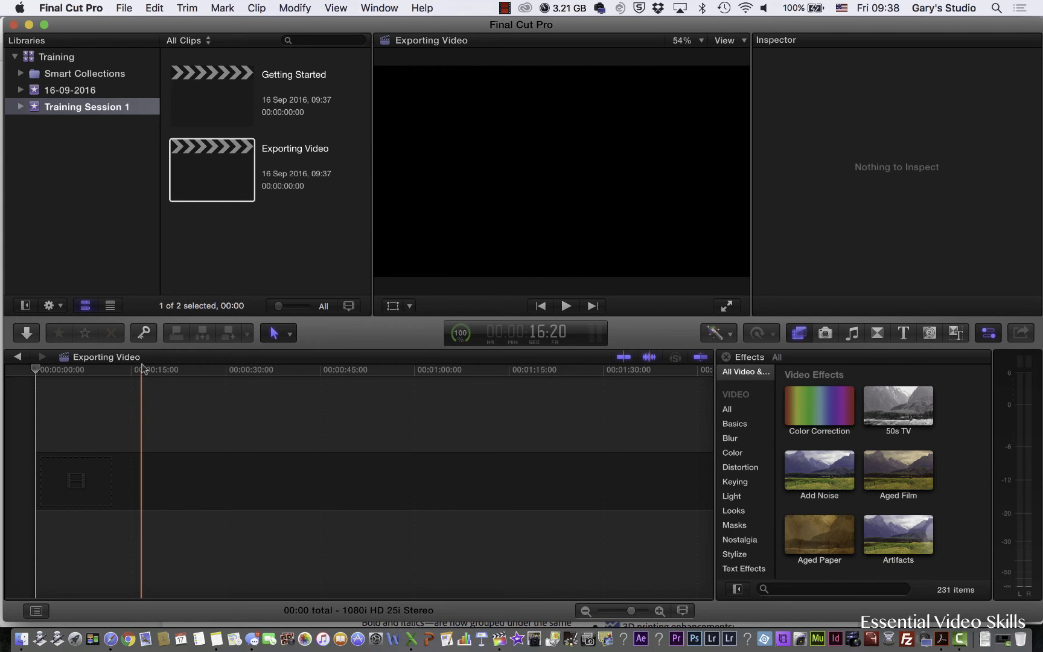
double_click(230, 117)
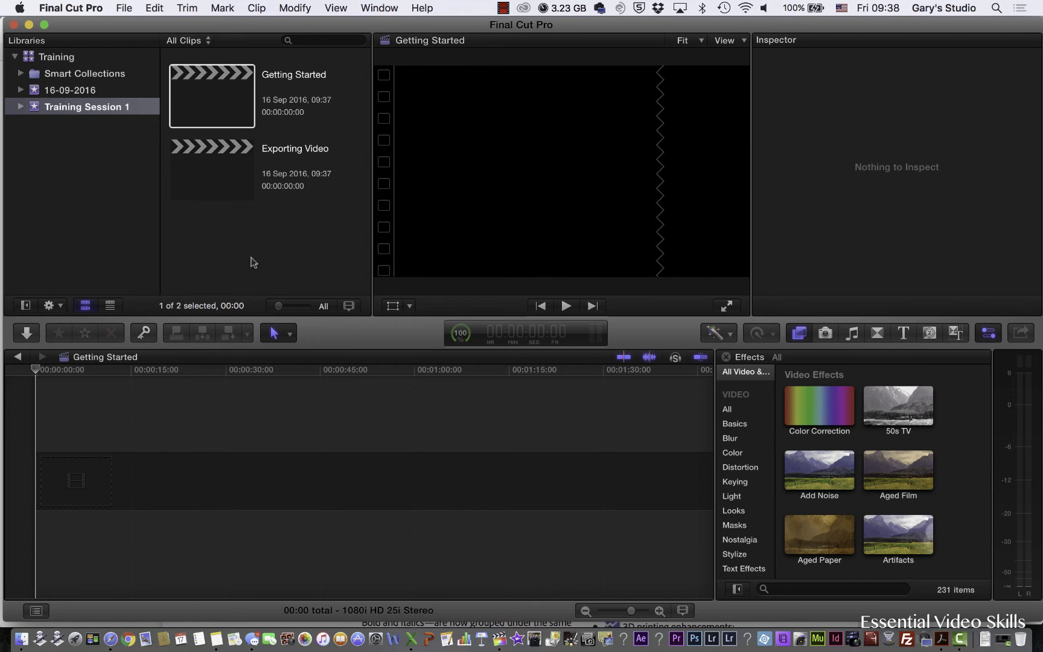
Start a media import and browse to the Video folder inside Essential Video Skills Training on the Media 2016-2 drive.
left_click(125, 8)
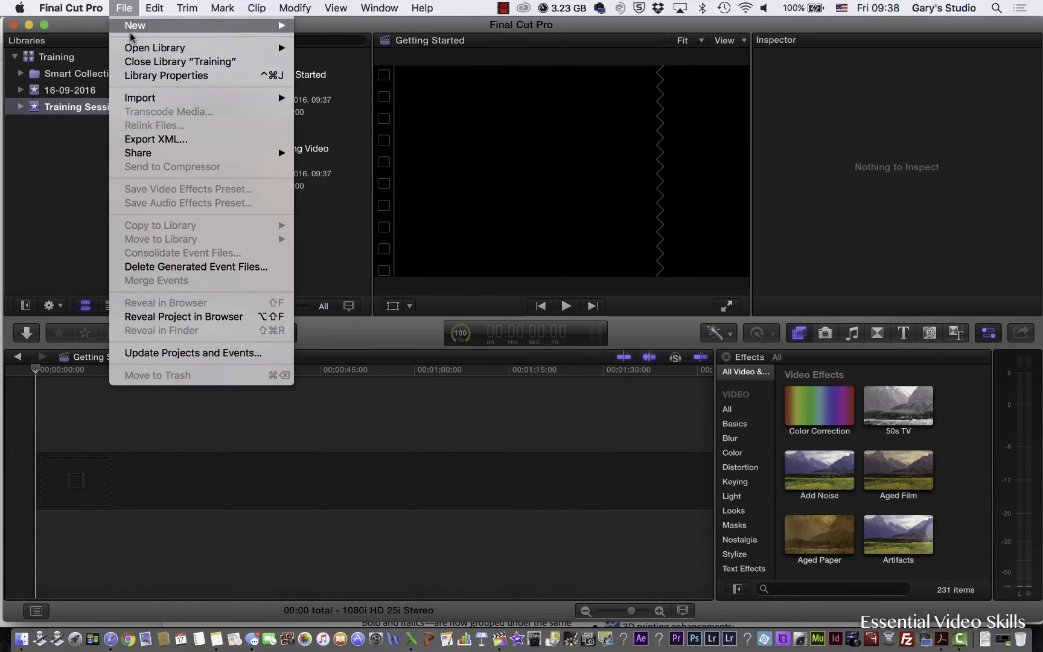
mouse_move(154, 98)
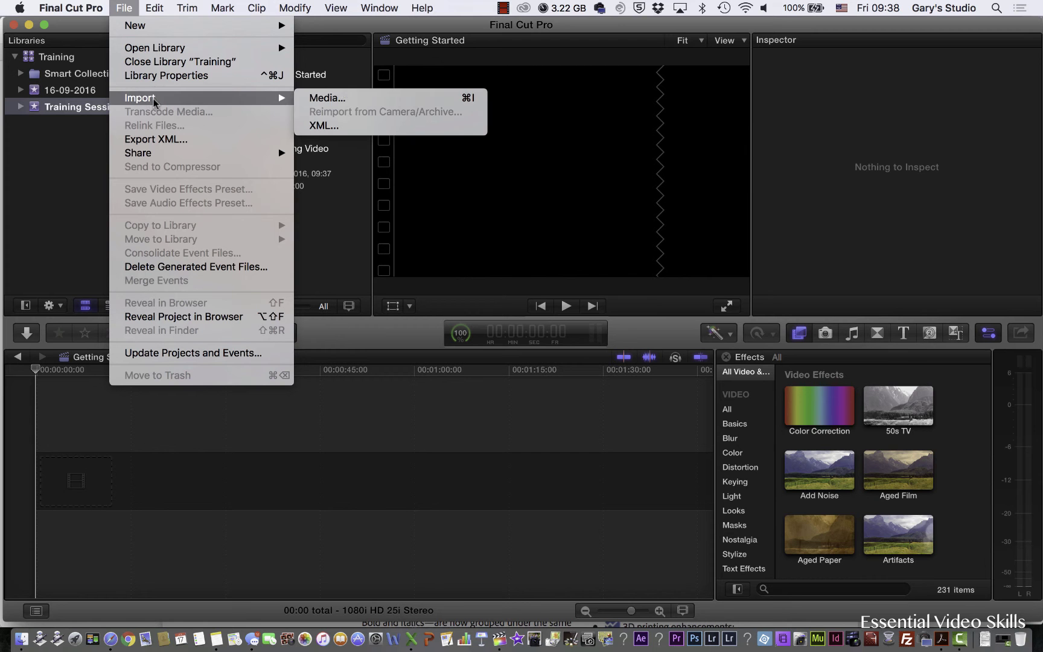
left_click(339, 101)
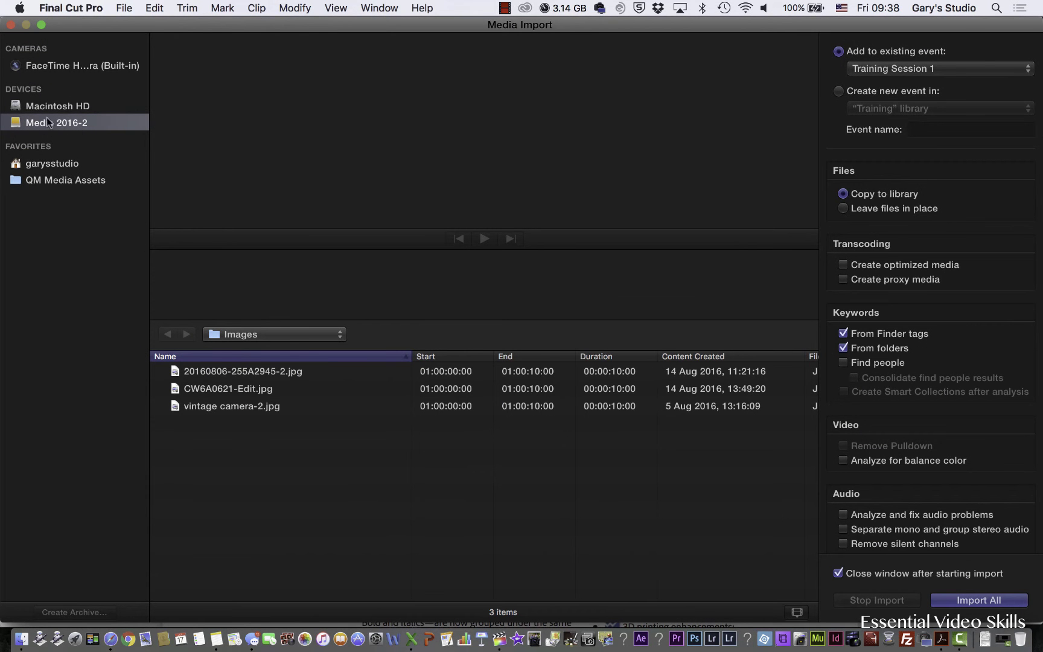
left_click(241, 336)
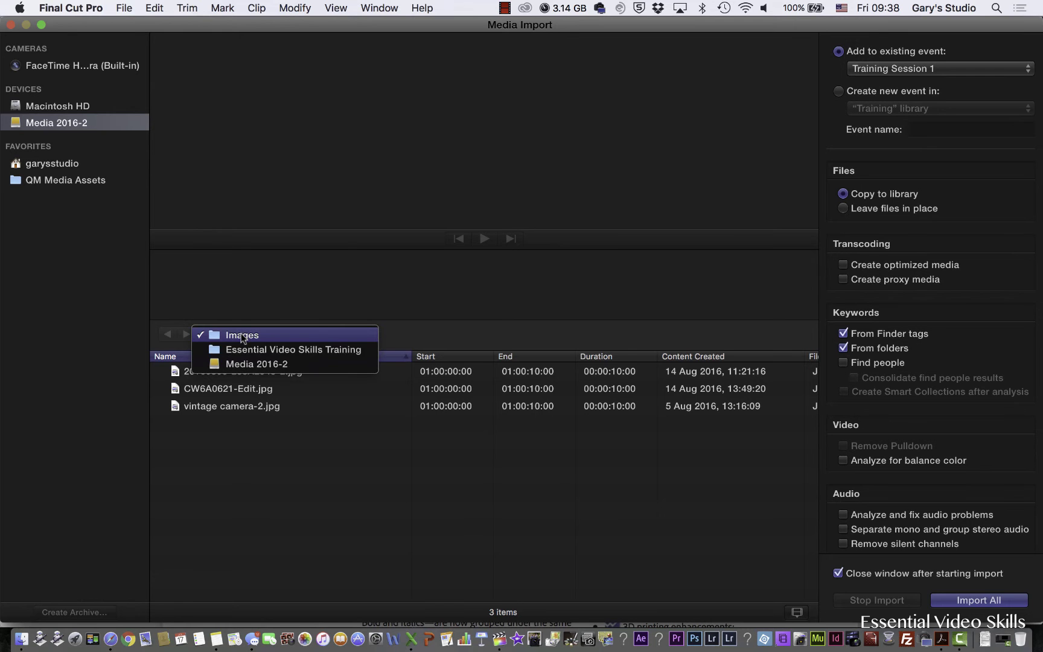
left_click(241, 349)
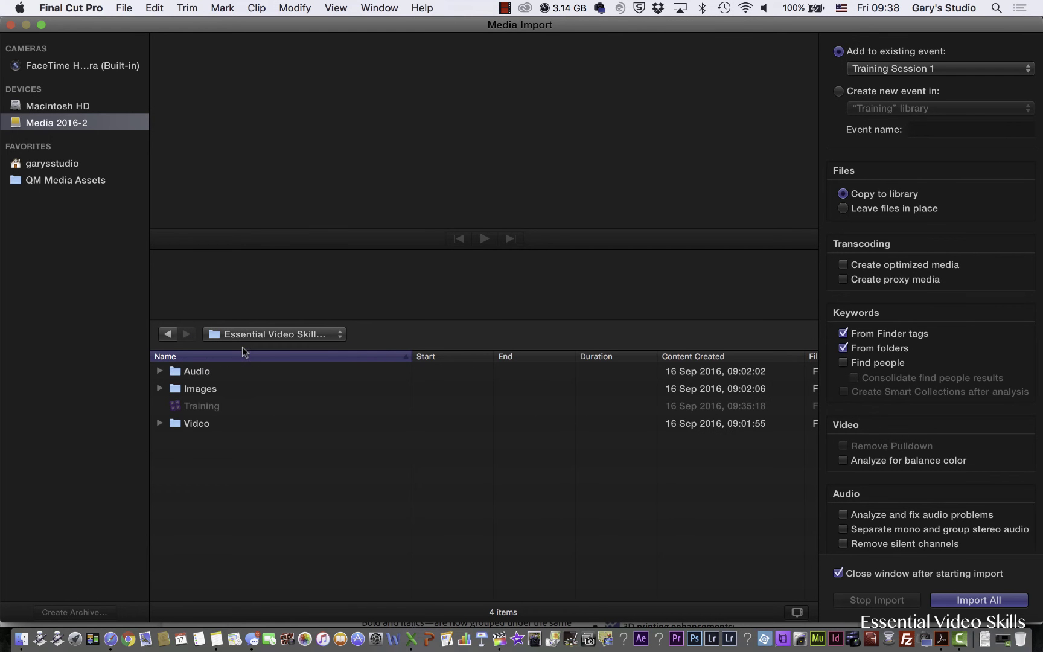
double_click(195, 425)
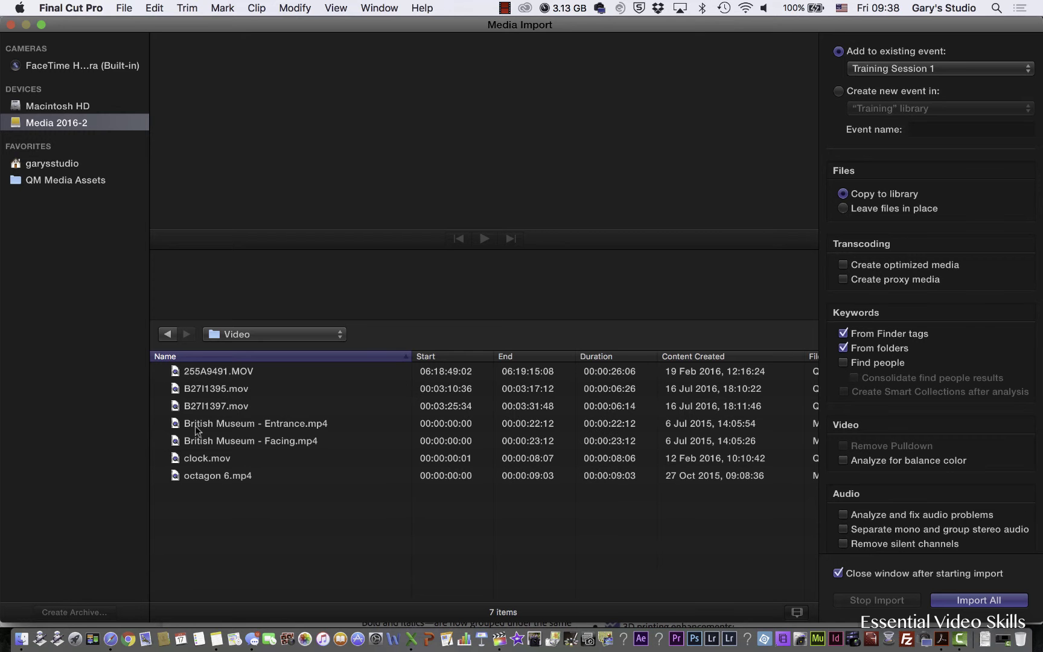
left_click(226, 371)
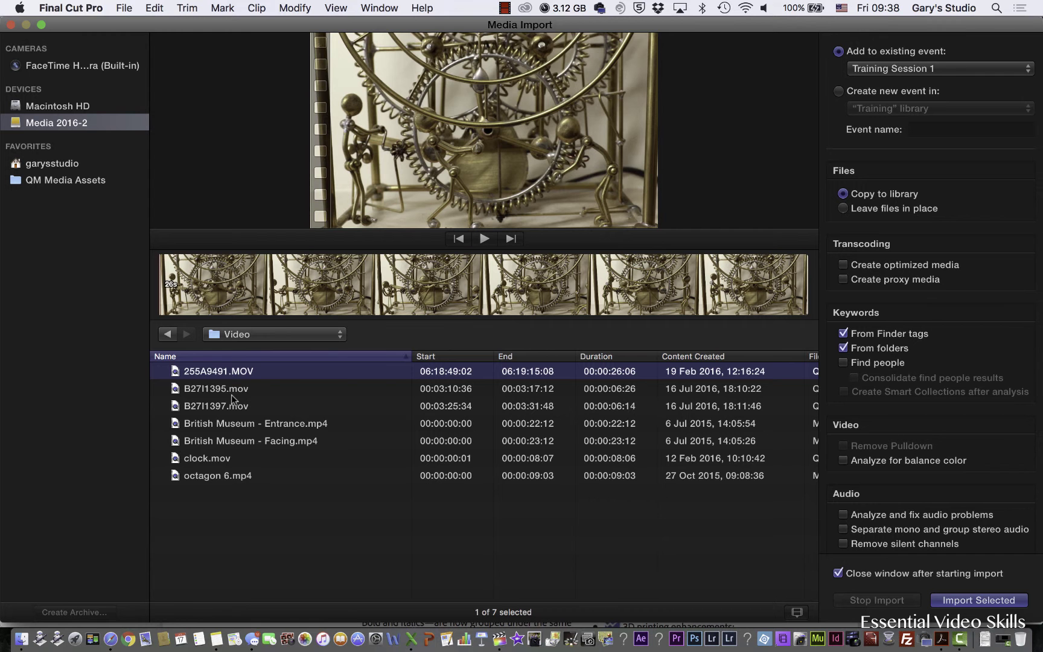
key("super+a")
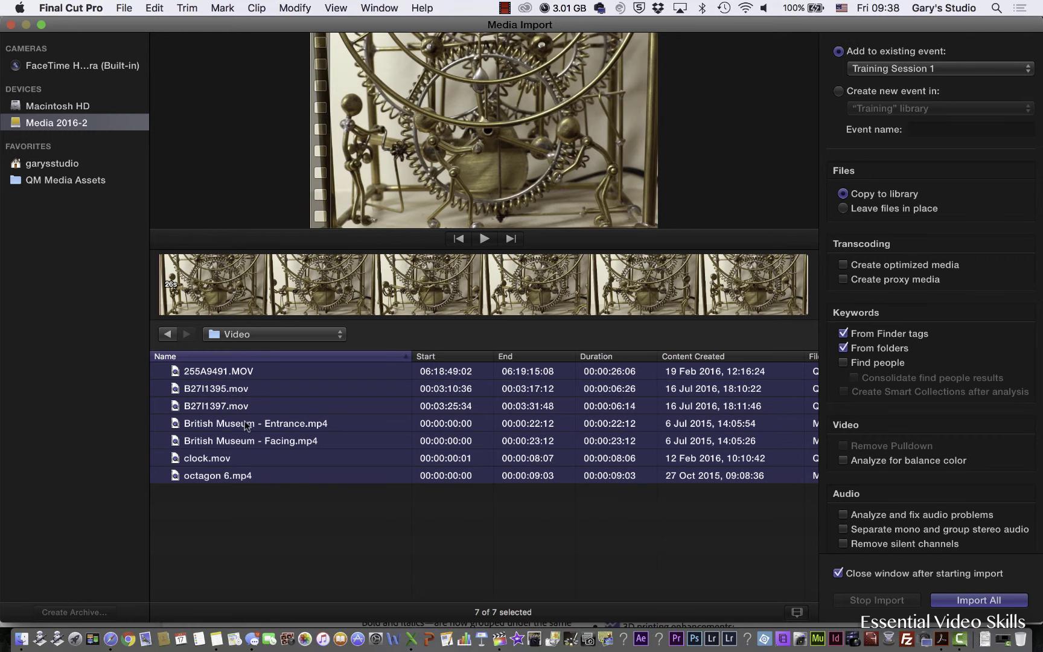
left_click(260, 489)
left_click_drag(264, 502, 228, 361)
left_click(258, 516)
Import all seven clips from the Video folder into the existing event Training Session 1.
left_click(249, 373)
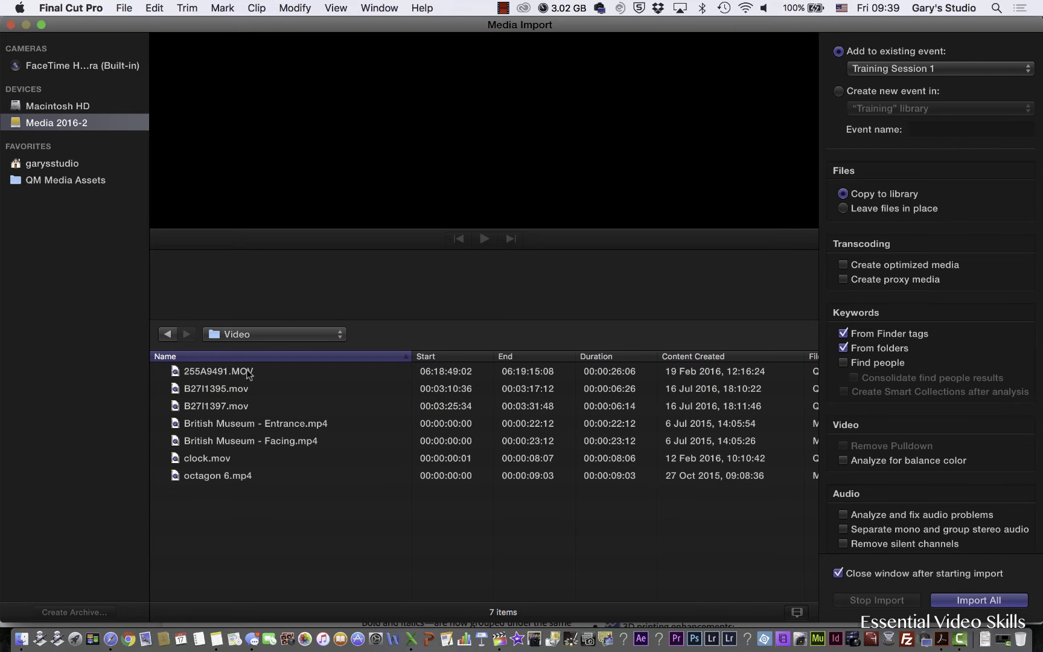
left_click(247, 403, "super")
left_click(250, 439, "super")
left_click(252, 458, "super")
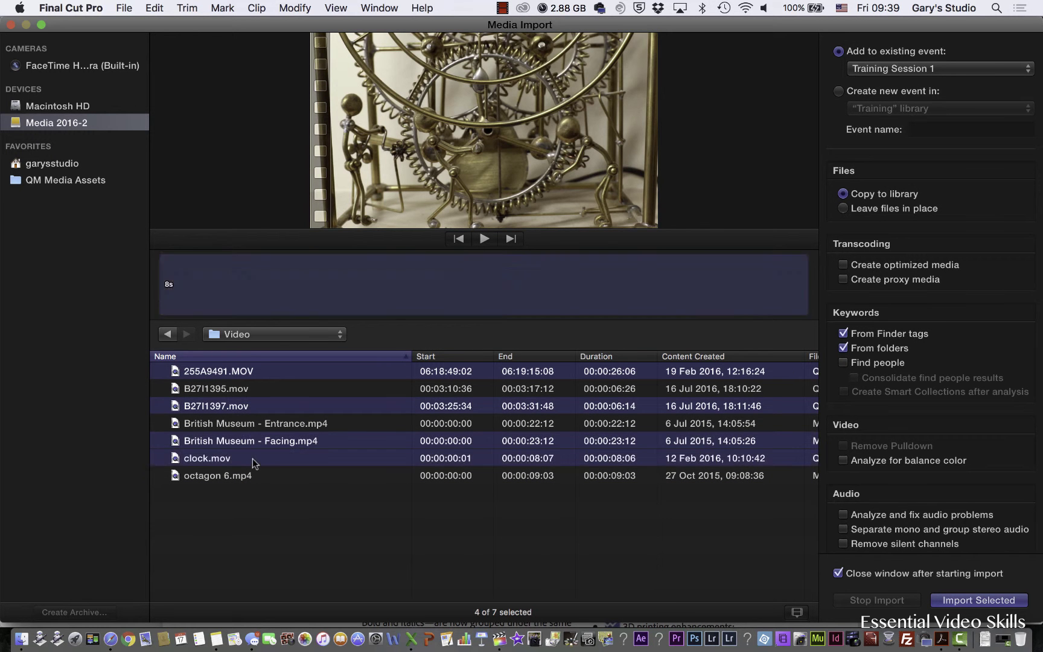
left_click(256, 477, "super")
left_click(260, 424, "super")
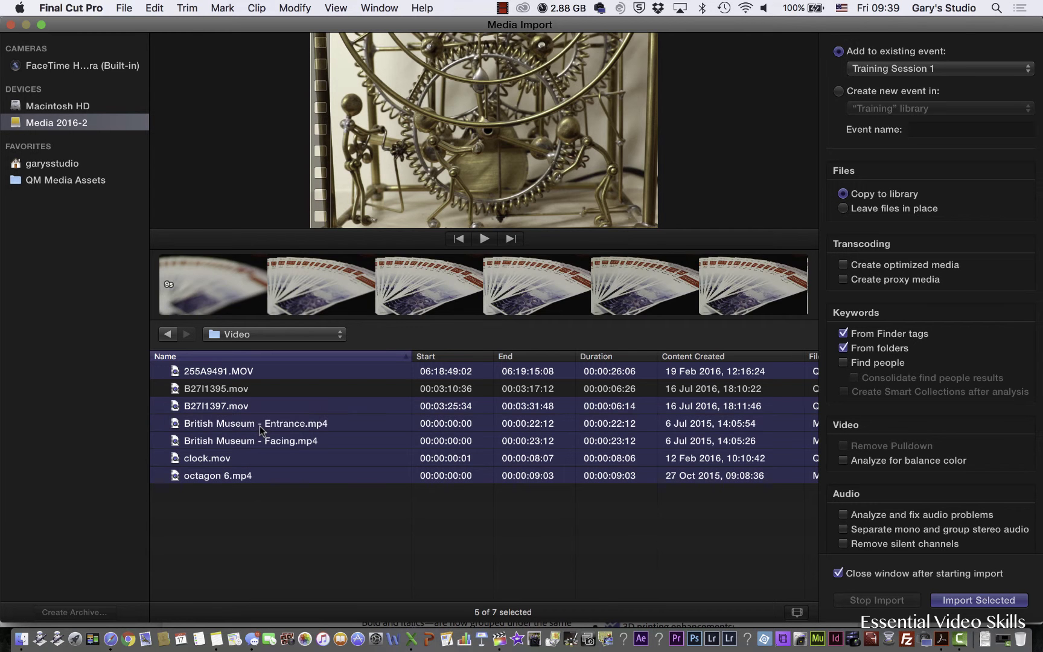
left_click(252, 391, "super")
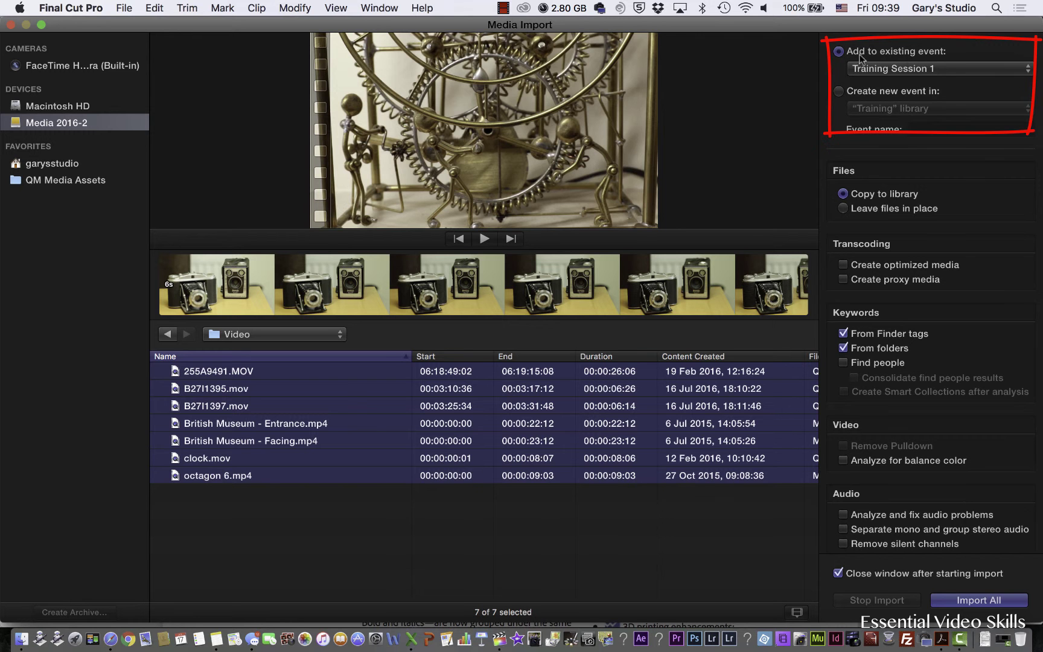
left_click(950, 70)
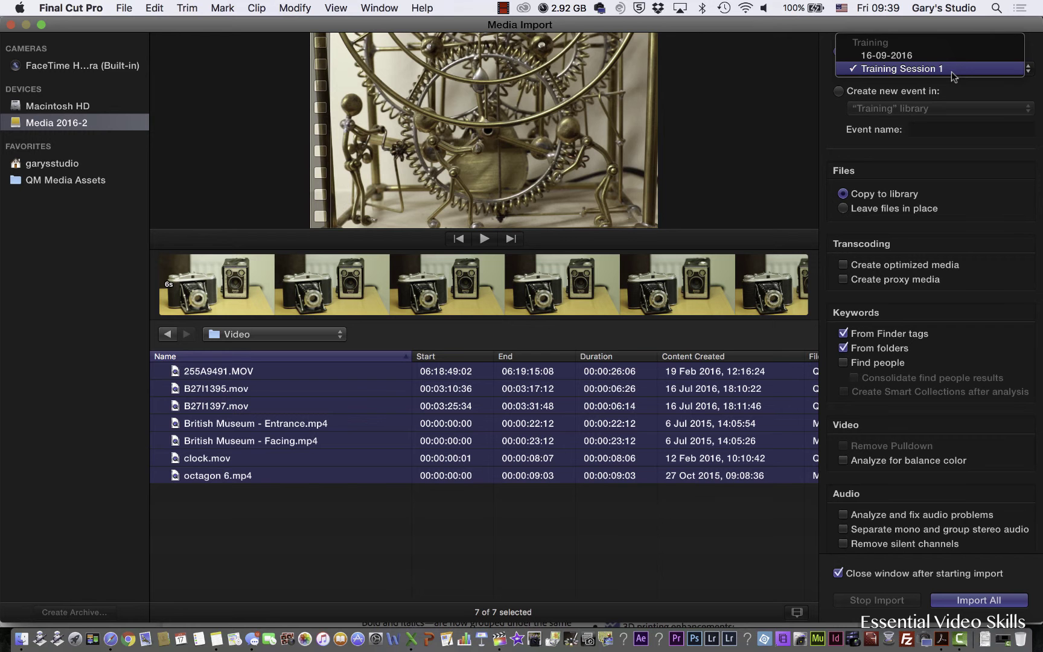
left_click(952, 71)
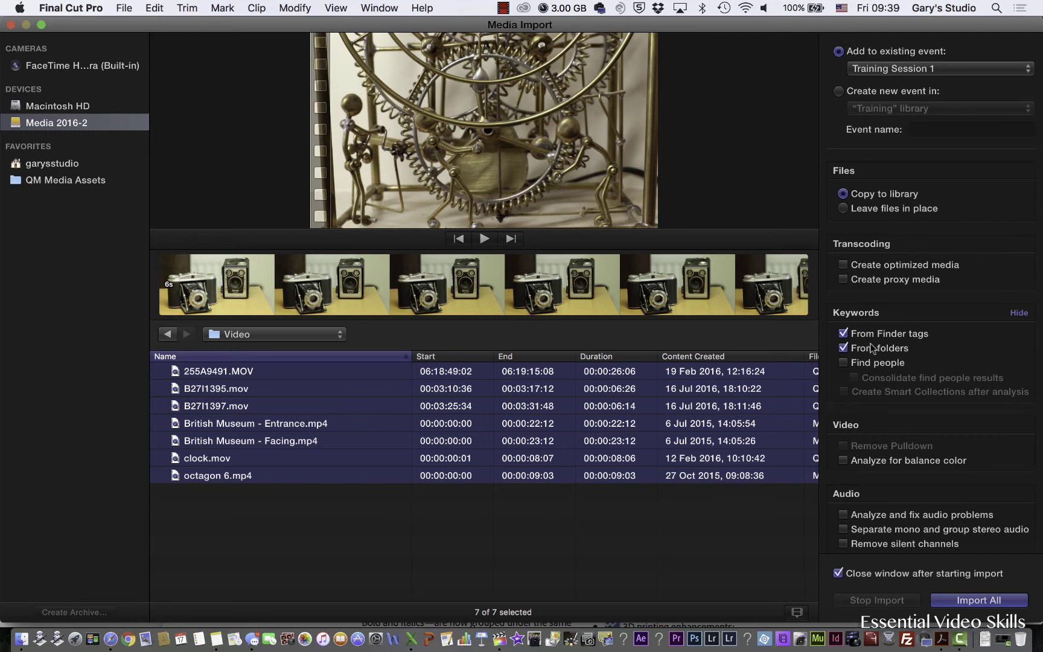
left_click(960, 600)
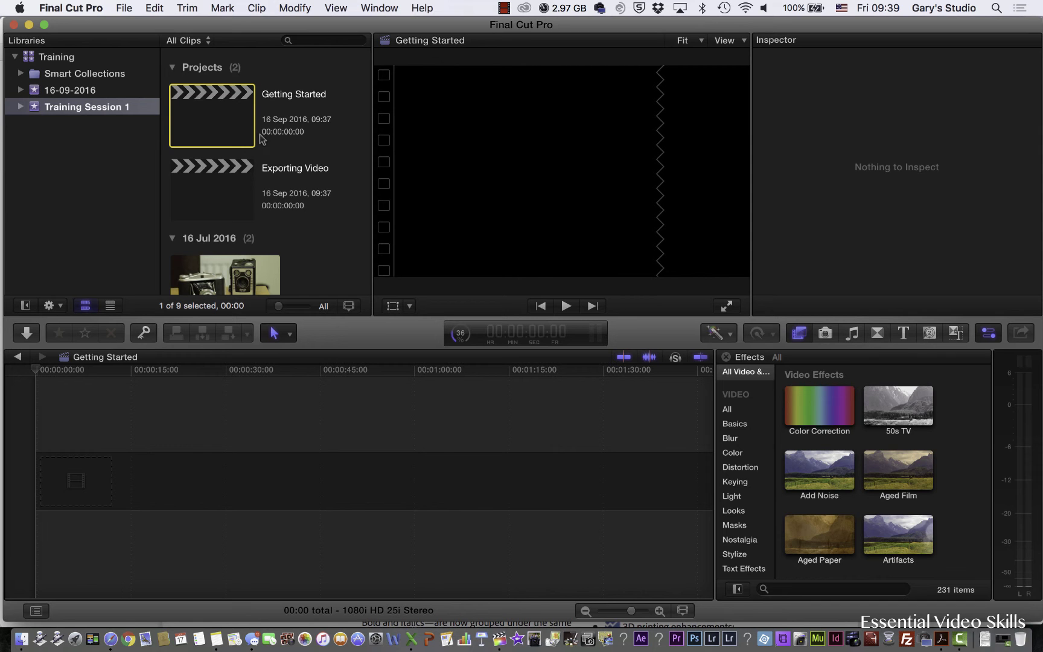
Look through the imported video clips, grouped by date, and the two projects in the Training Session 1 event, skimming some clips.
scroll(260, 237, "down", 10)
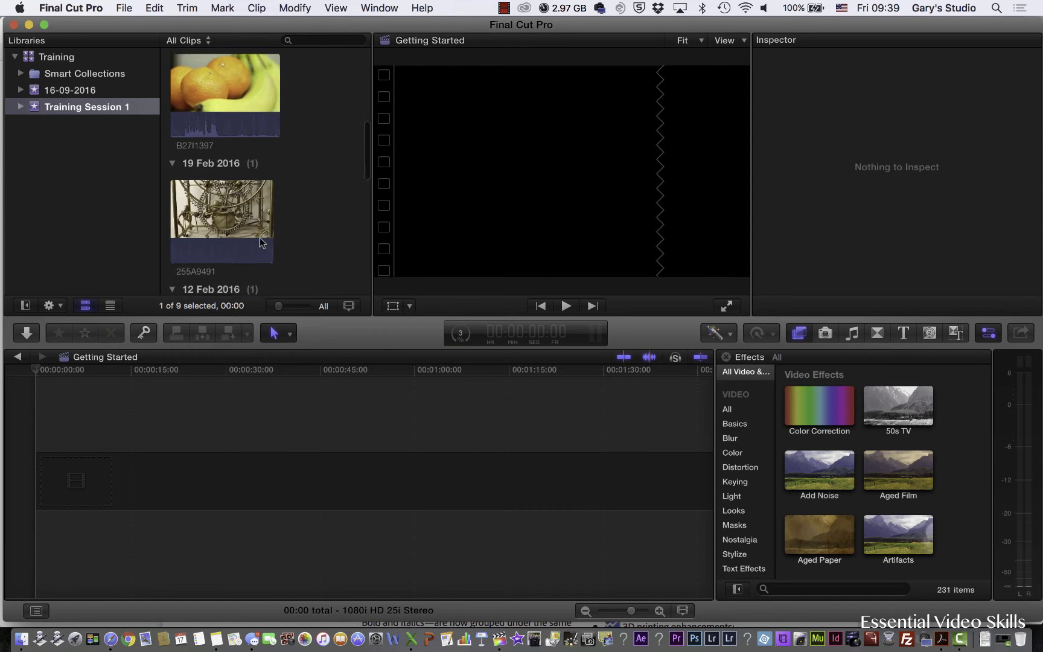
scroll(260, 241, "up", 10)
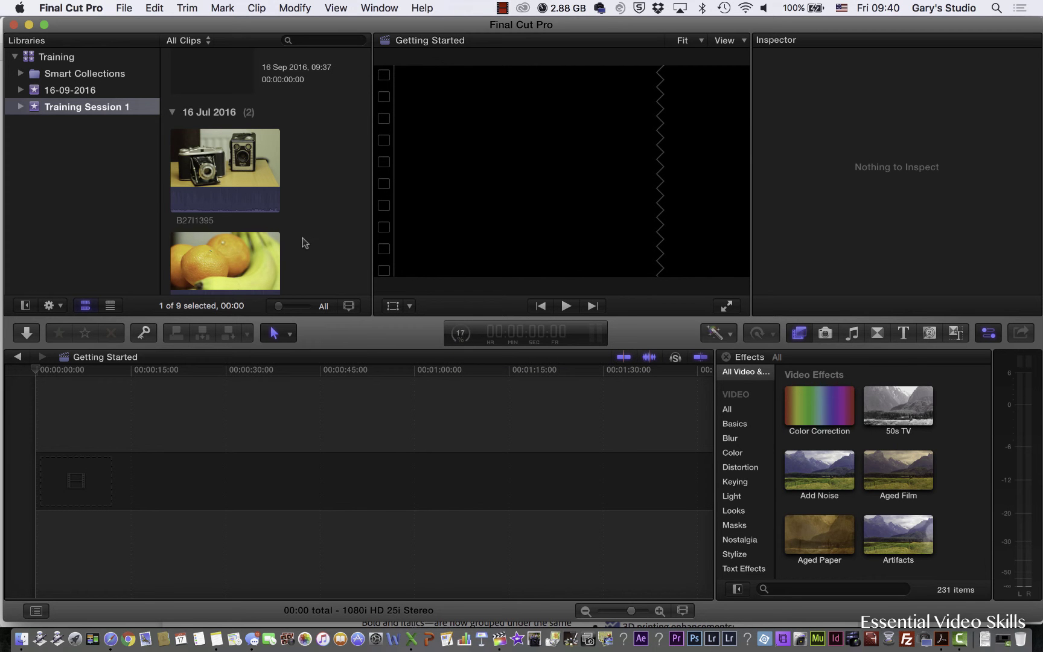
scroll(304, 242, "down", 10)
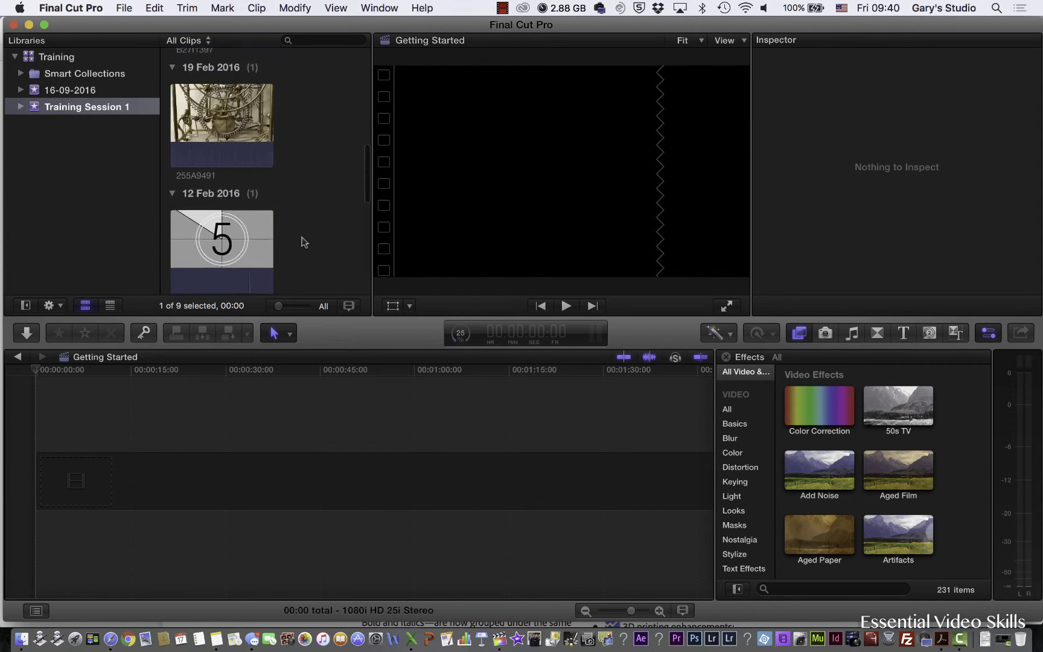
scroll(304, 242, "down", 8)
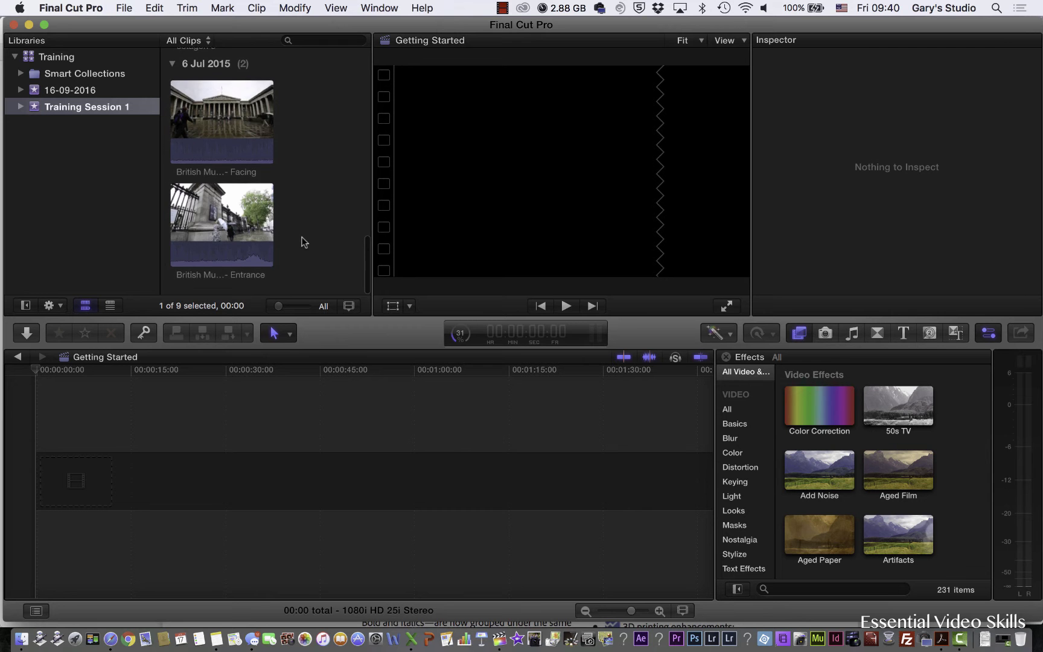
scroll(304, 242, "up", 8)
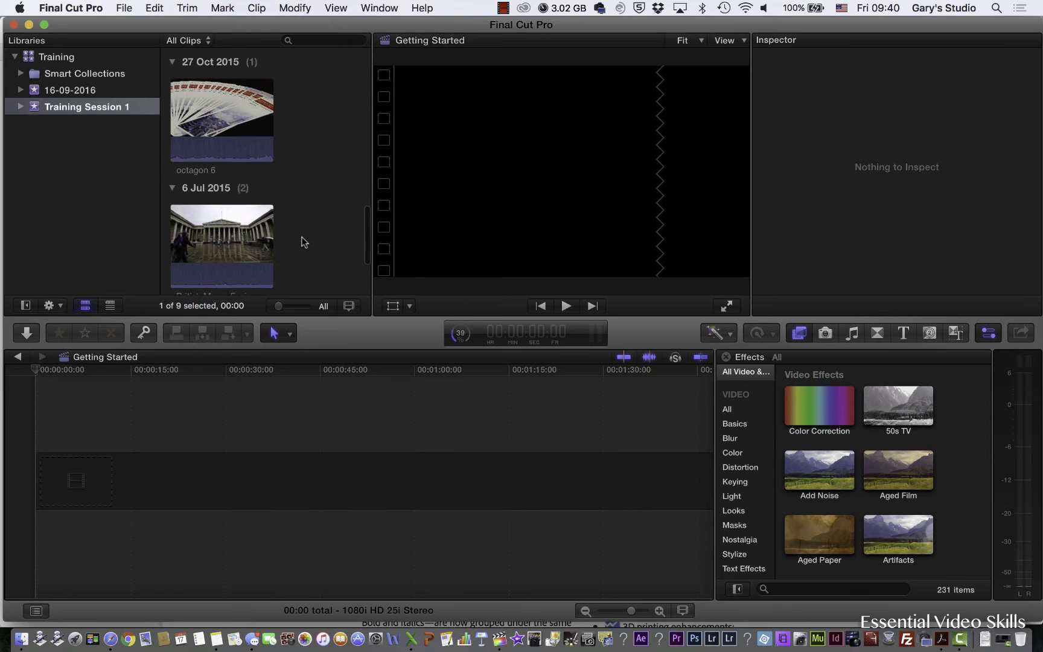
scroll(303, 242, "up", 12)
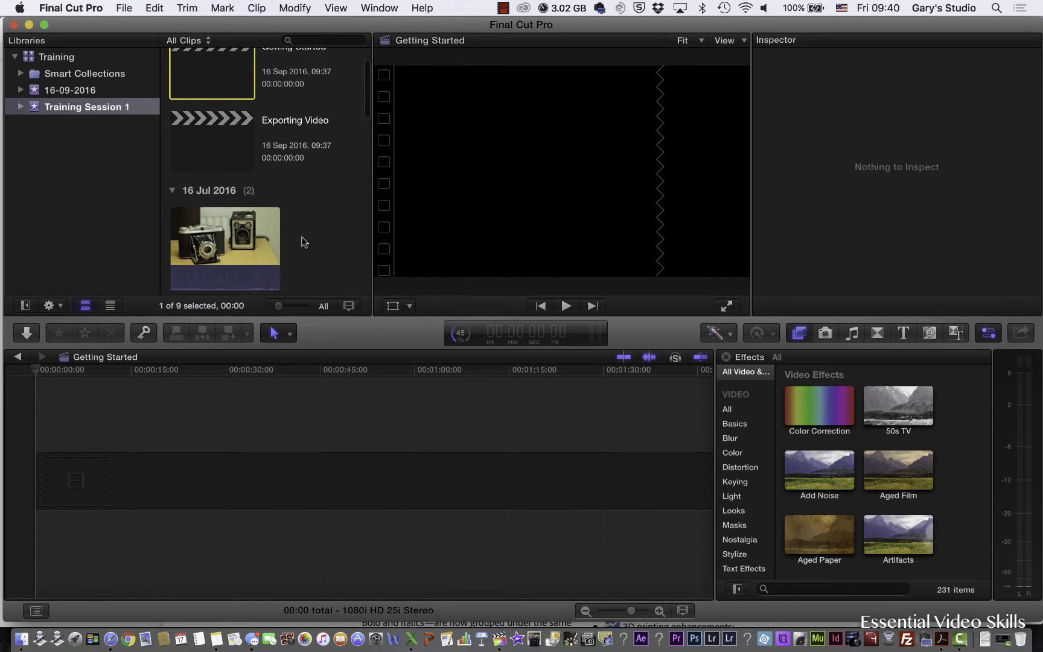
scroll(303, 241, "down", 4)
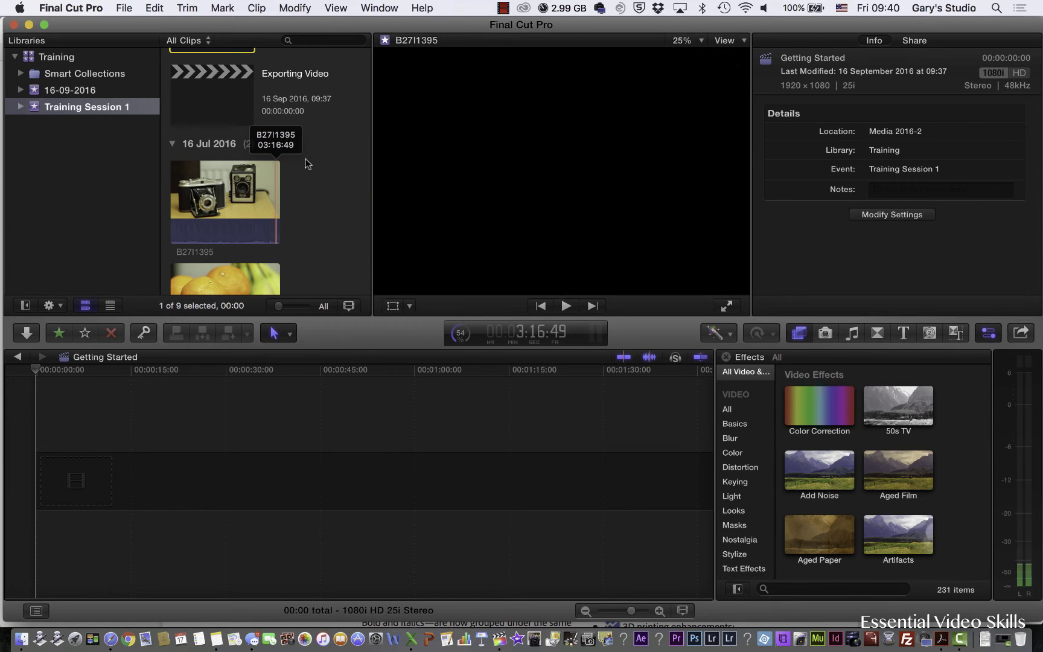
scroll(305, 162, "down", 5)
scroll(309, 166, "down", 3)
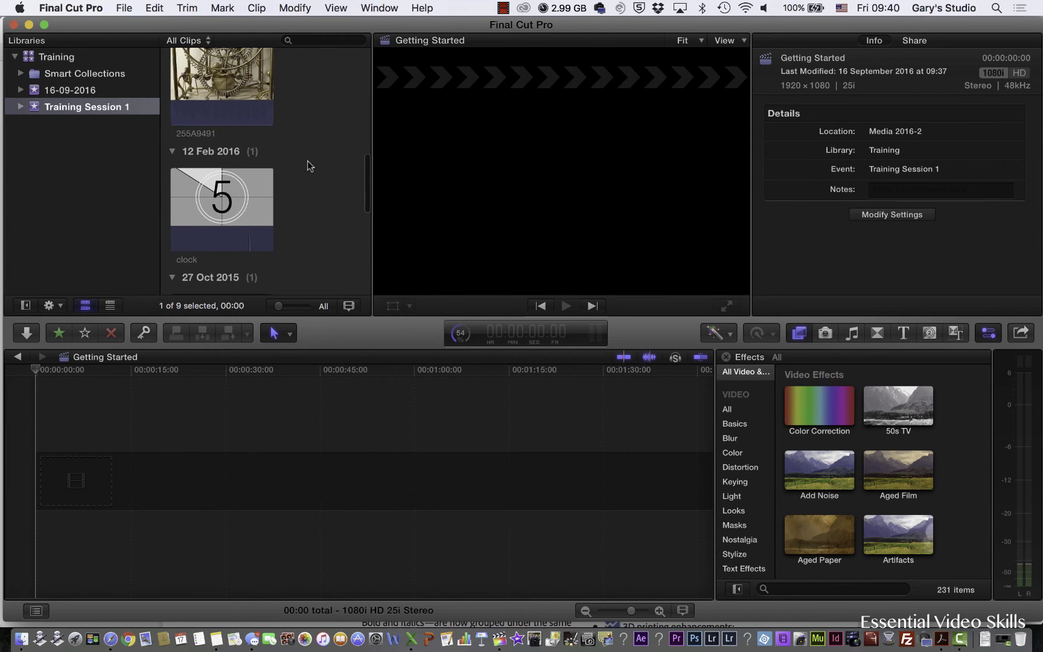
scroll(308, 166, "down", 10)
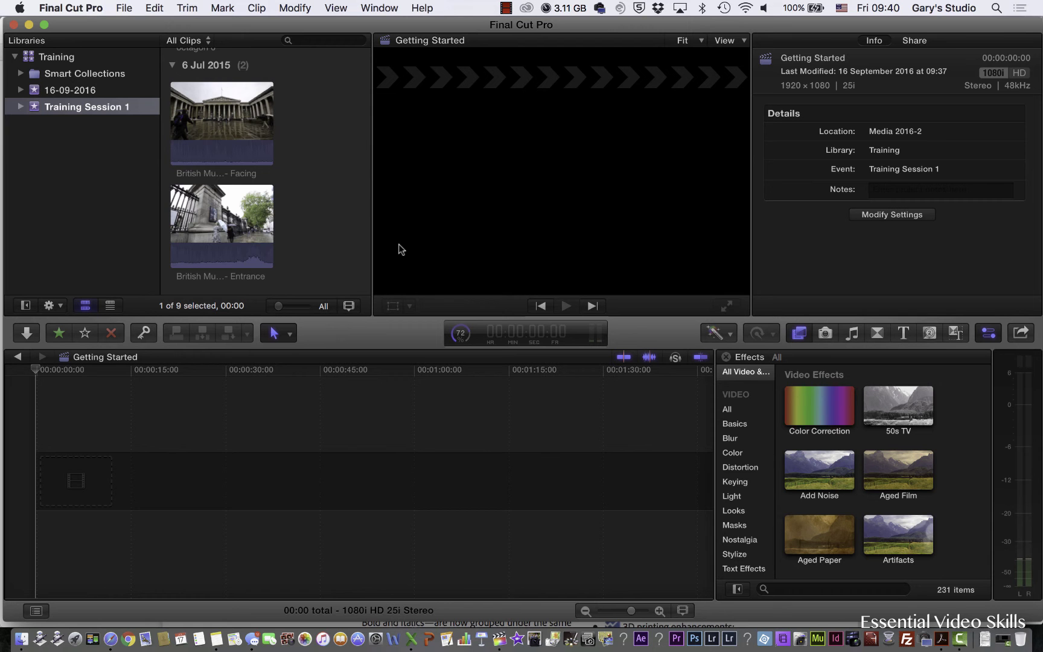
scroll(319, 211, "up", 5)
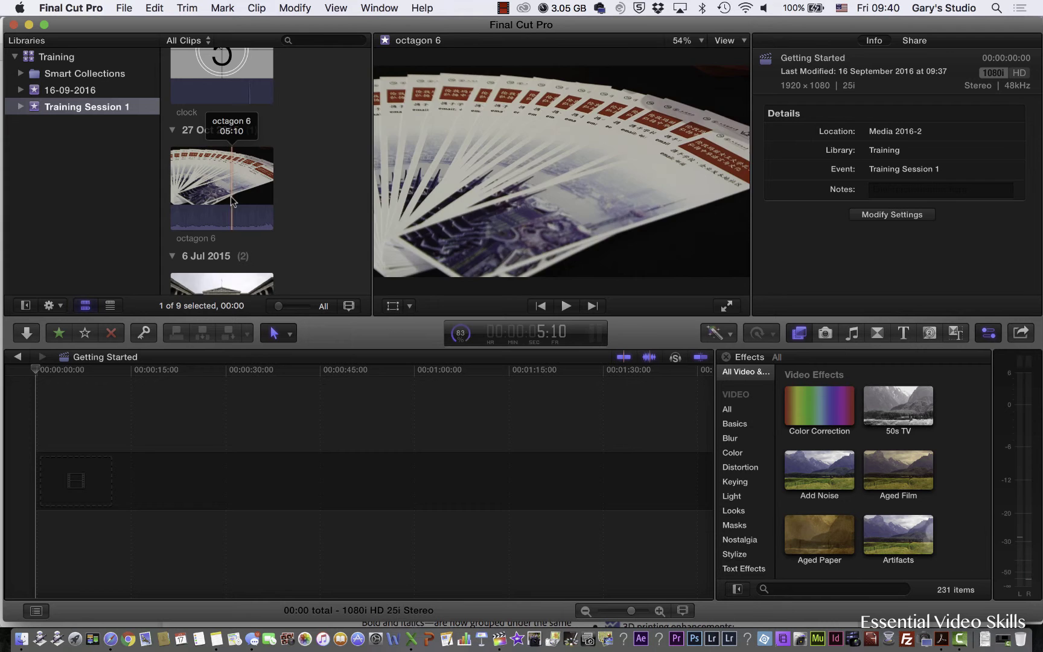
scroll(270, 217, "up", 10)
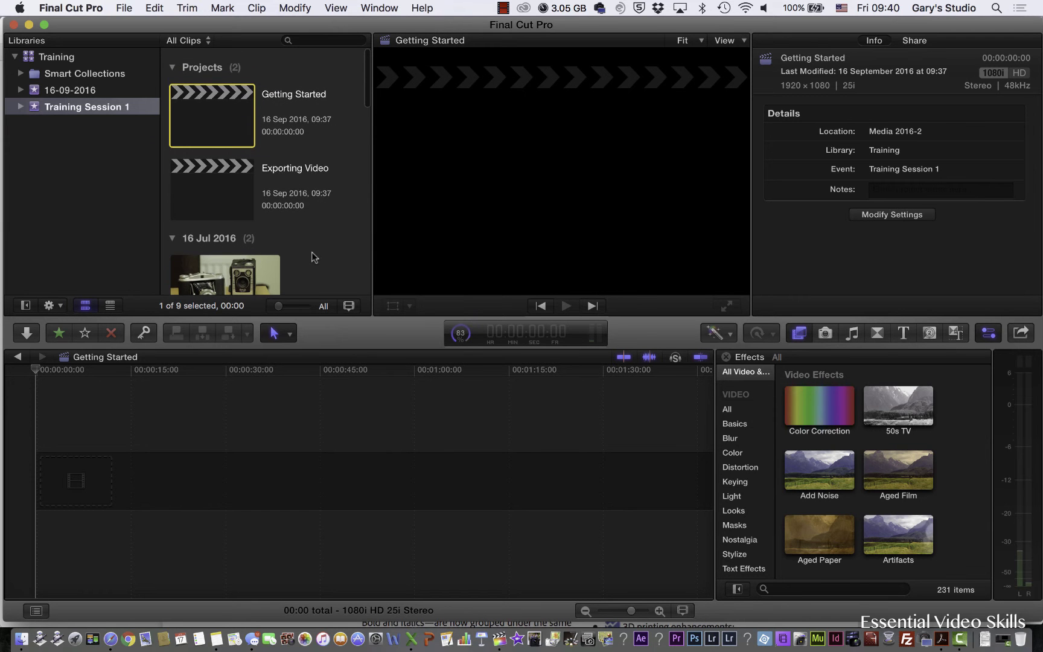
scroll(312, 252, "down", 4)
scroll(311, 251, "up", 4)
Switch to Finder and add the three stills from the Images folder to the Training Session 1 event in Final Cut Pro.
key("super+Tab")
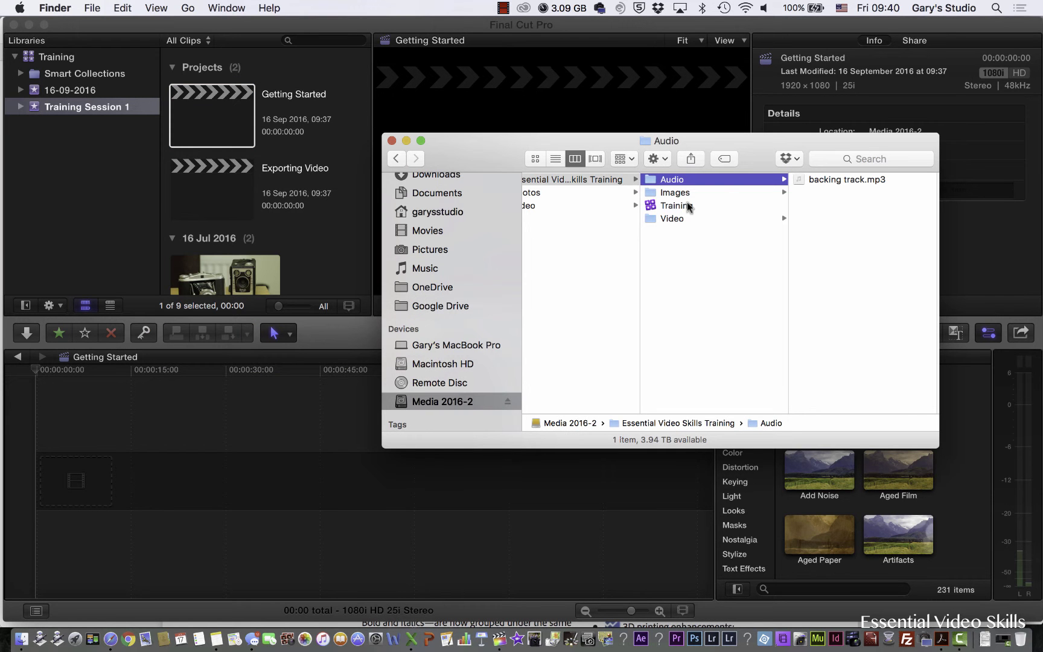
left_click(687, 197)
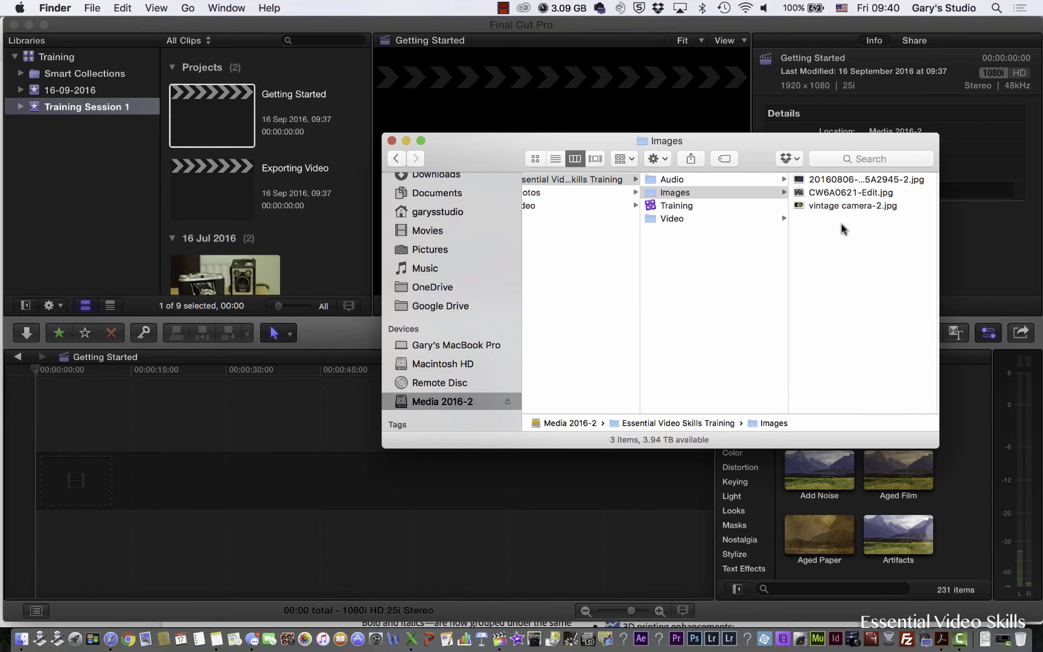
left_click_drag(840, 226, 332, 242)
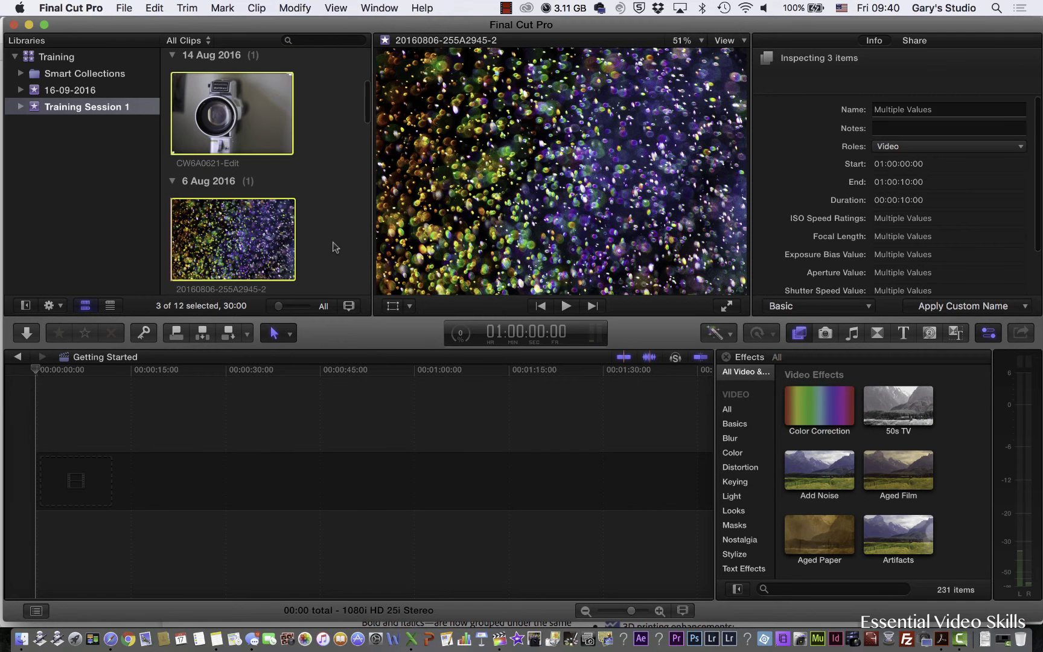
left_click(338, 243)
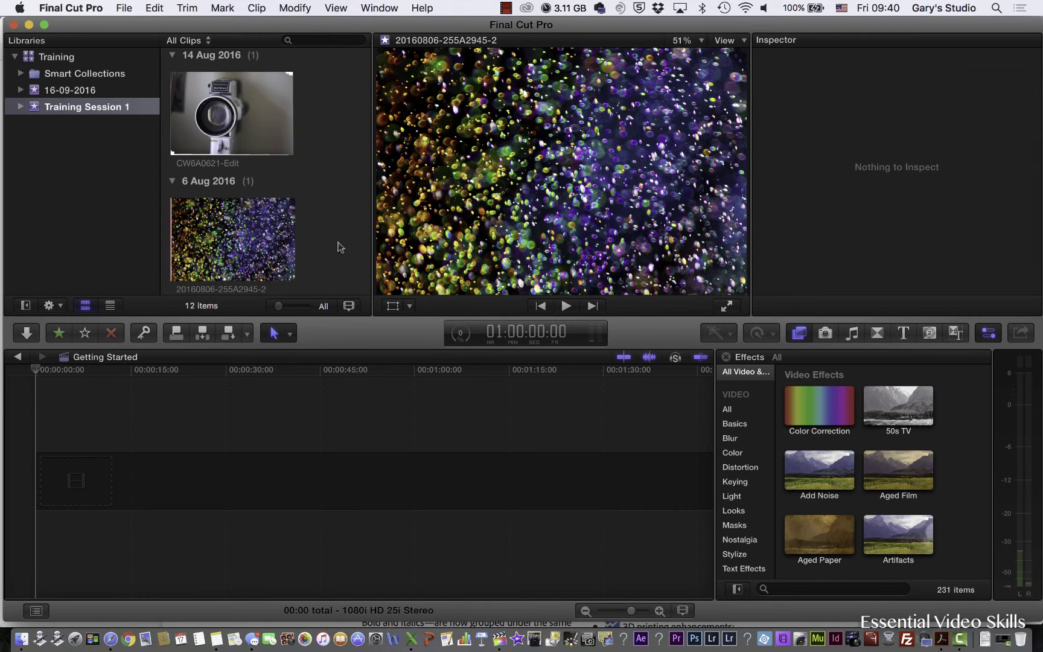
Bring backing track.mp3 from the Audio folder in Finder into the Training Session 1 event in Final Cut Pro.
left_click(26, 642)
left_click(688, 179)
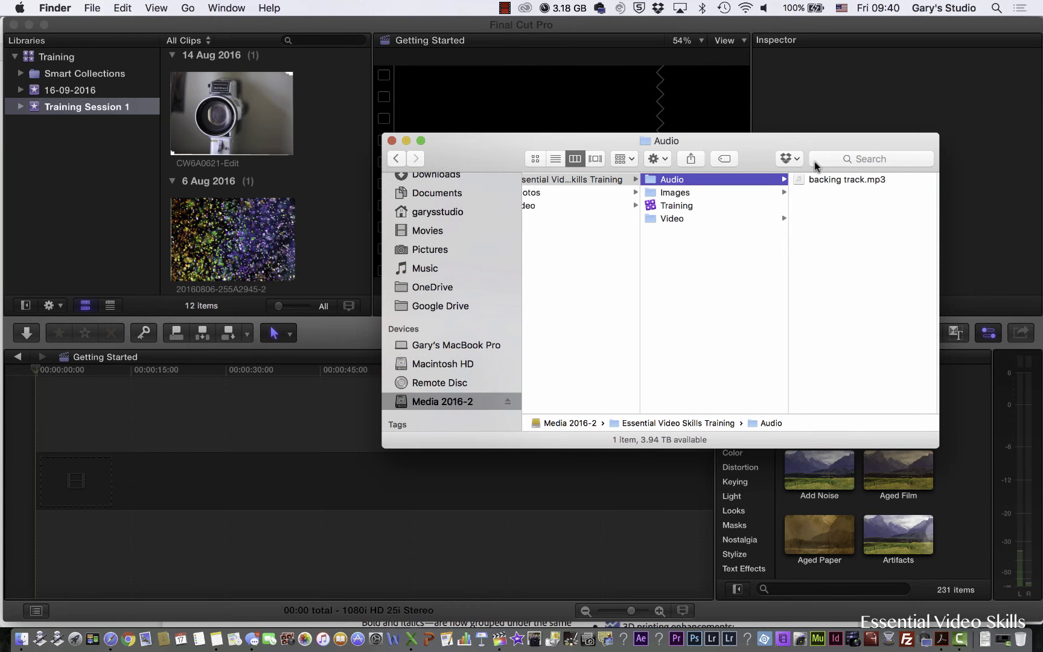
left_click(821, 177)
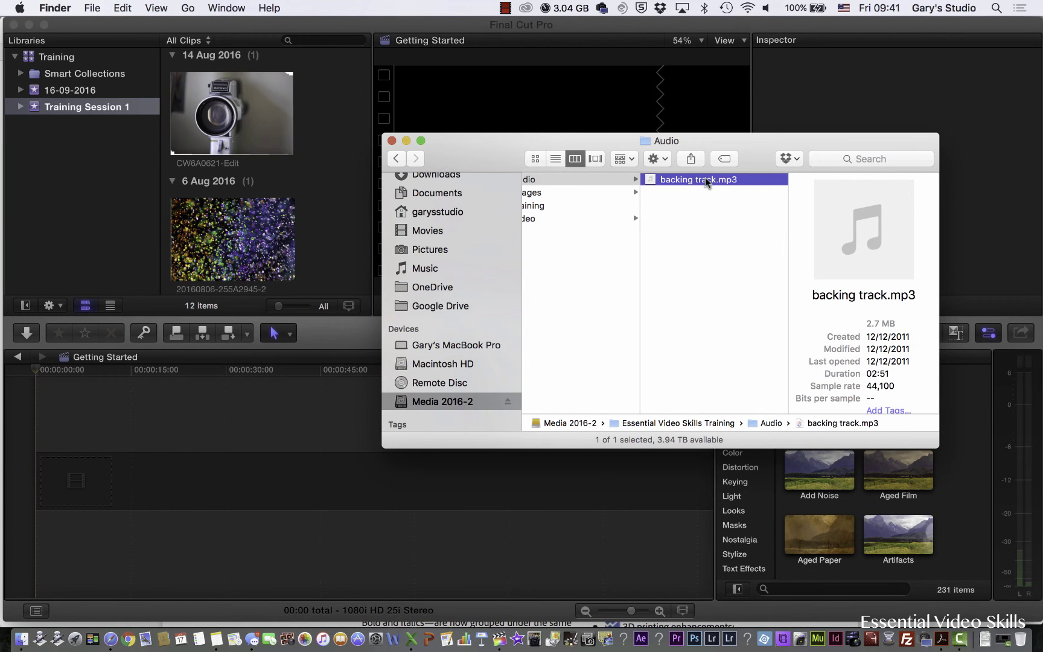
left_click_drag(704, 179, 355, 235)
left_click(336, 214)
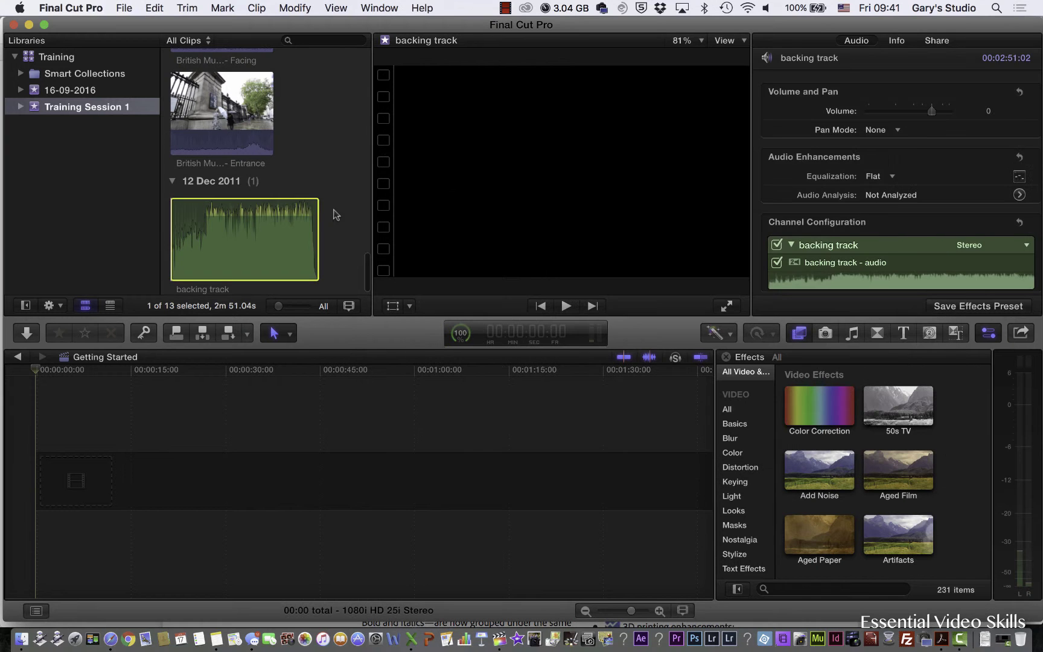
left_click(328, 216)
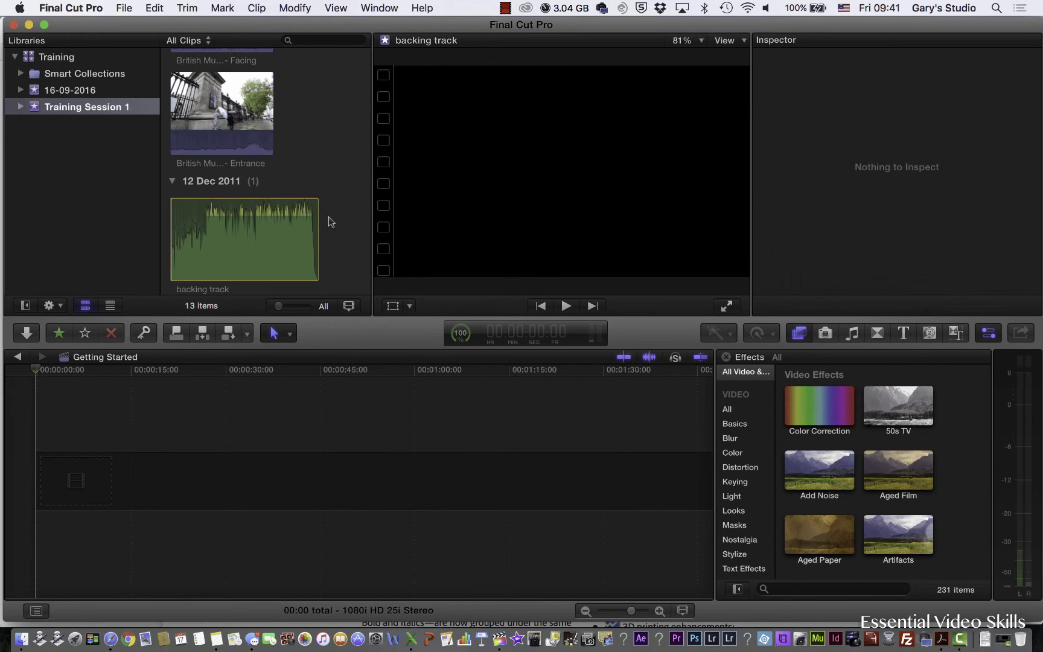
Skim the backing track and look through the imported stills and video clips in the Training Session 1 event.
left_click(229, 240)
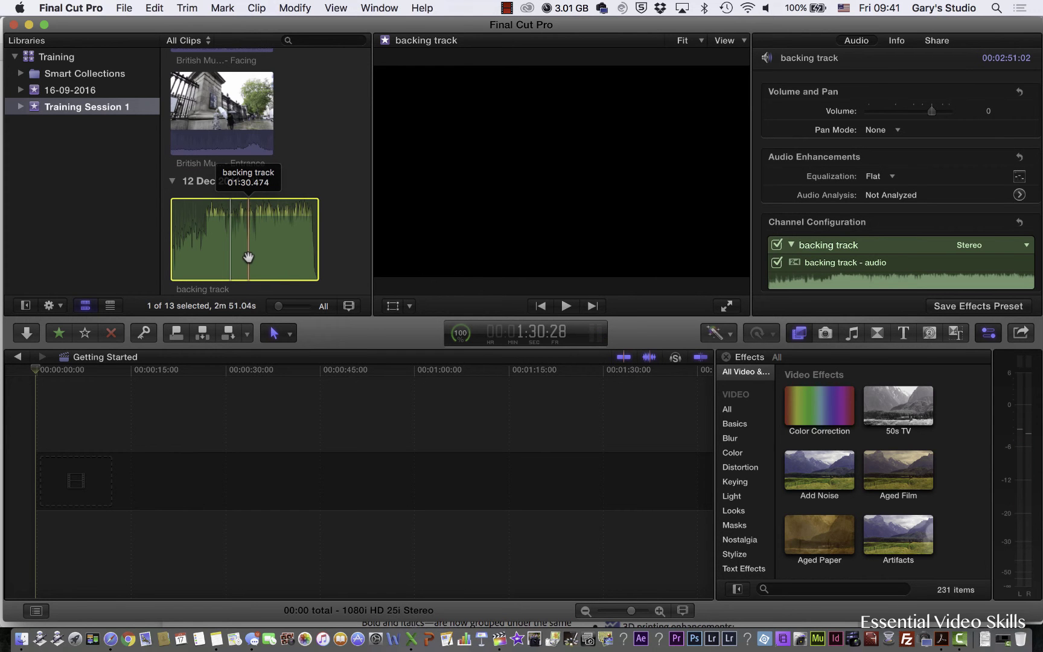
left_click(303, 158)
scroll(306, 154, "up", 5)
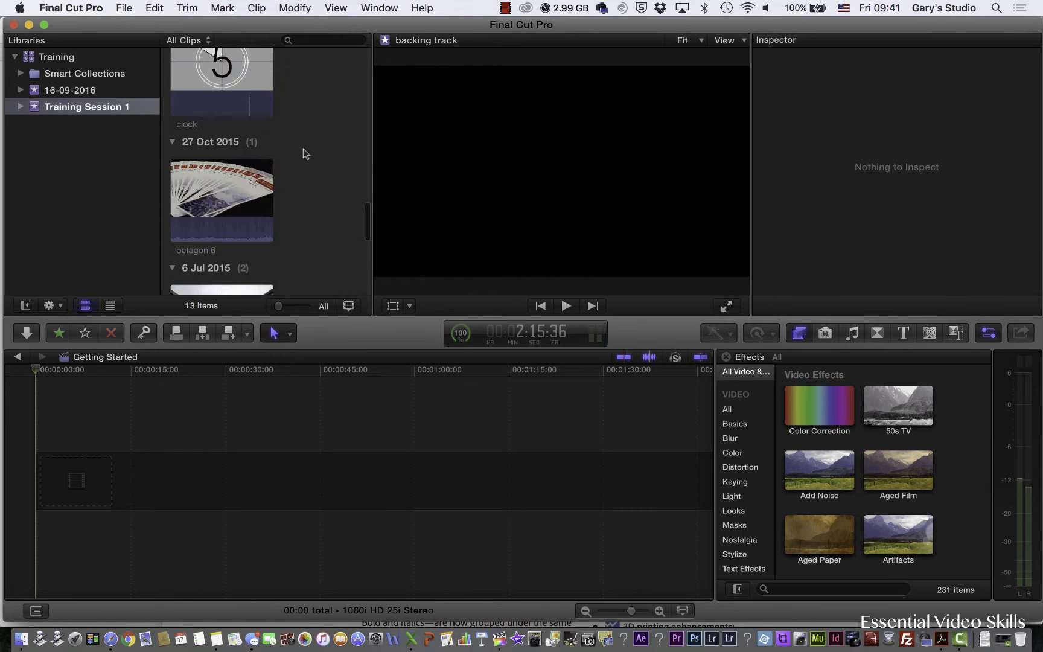
scroll(305, 154, "up", 10)
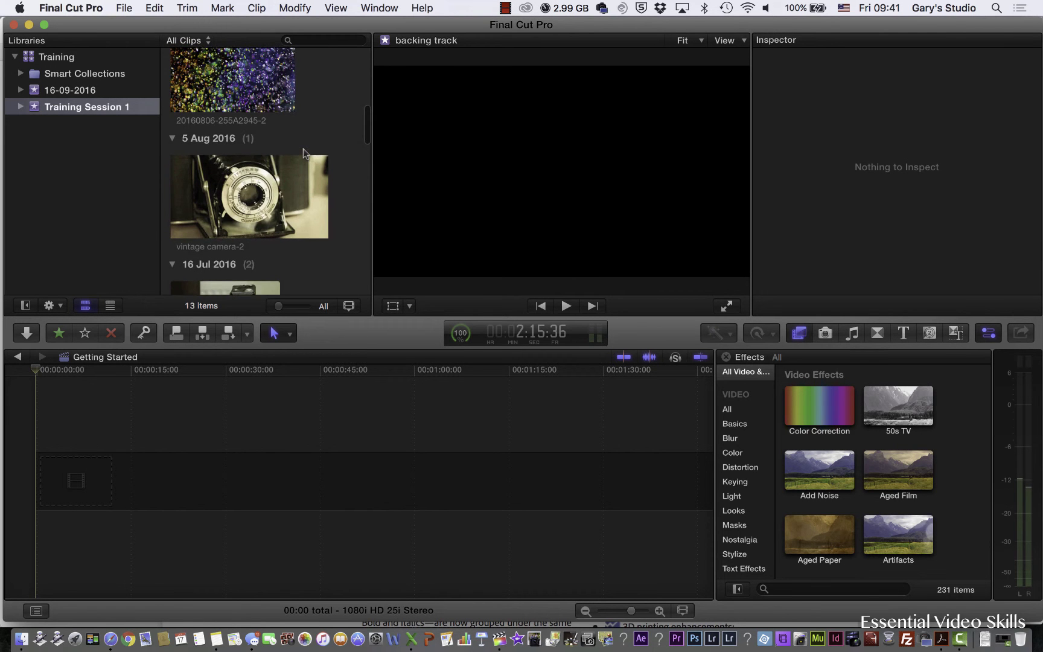
scroll(303, 149, "up", 5)
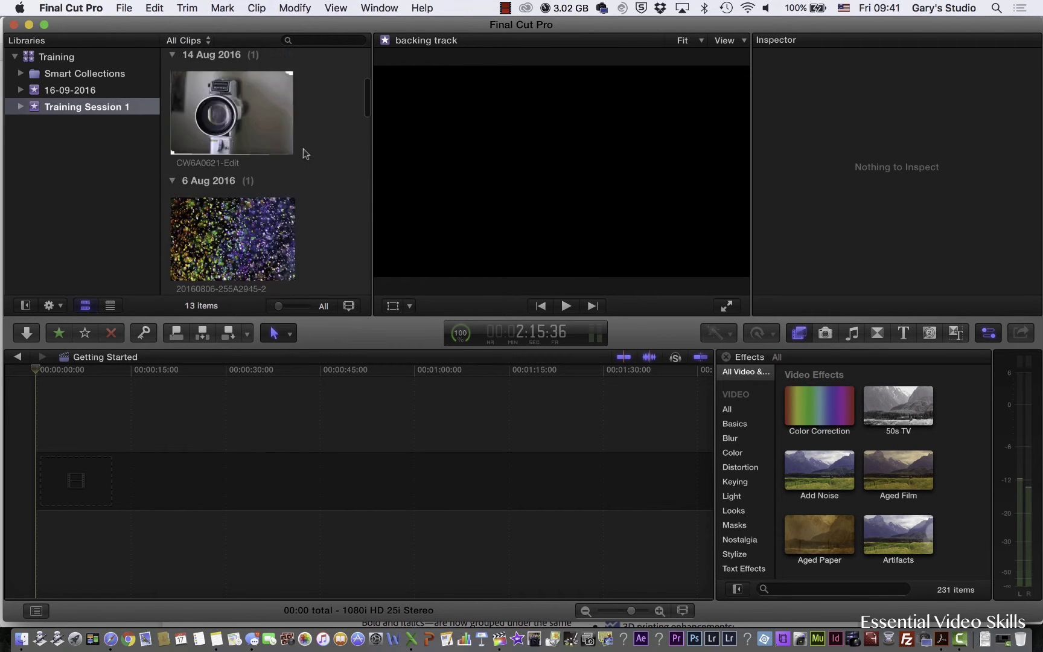
scroll(304, 153, "down", 6)
scroll(303, 149, "up", 4)
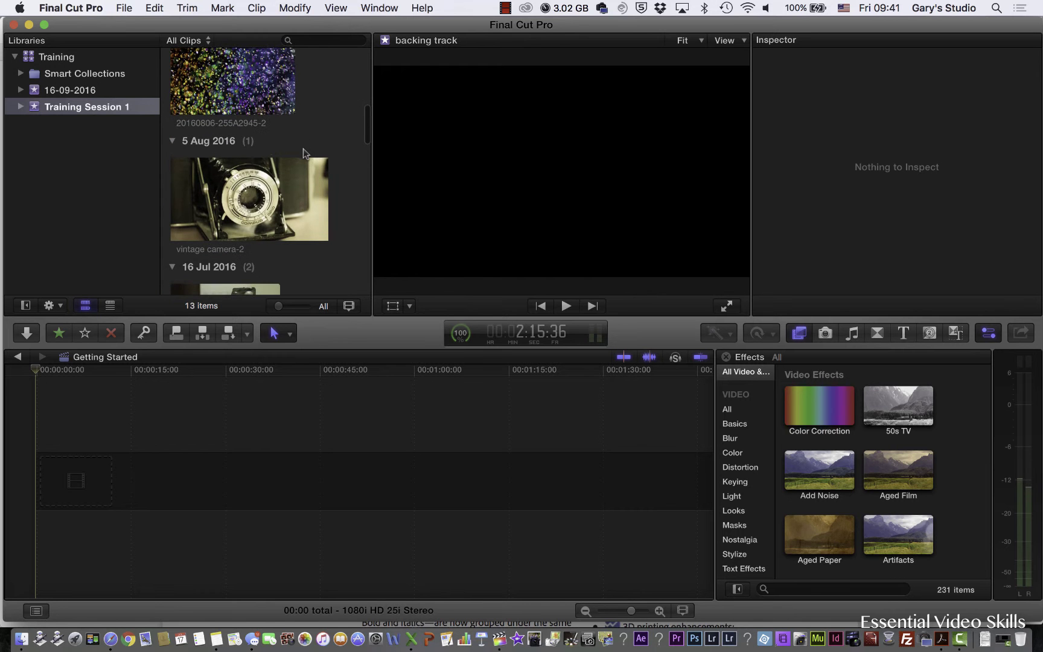
scroll(303, 149, "down", 2)
left_click(216, 161)
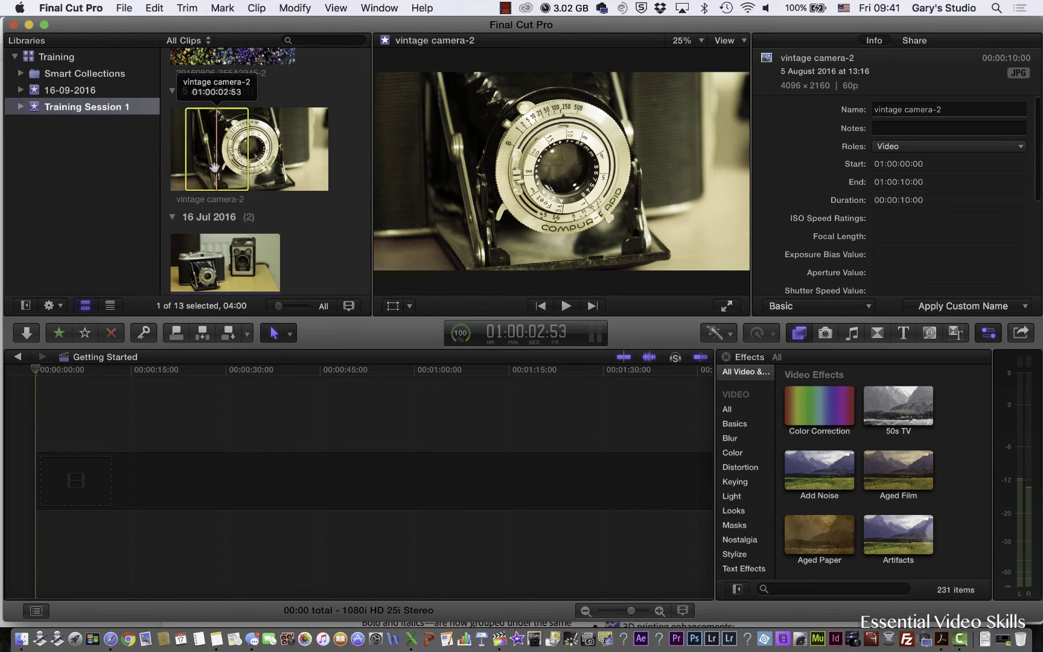
scroll(227, 196, "down", 3)
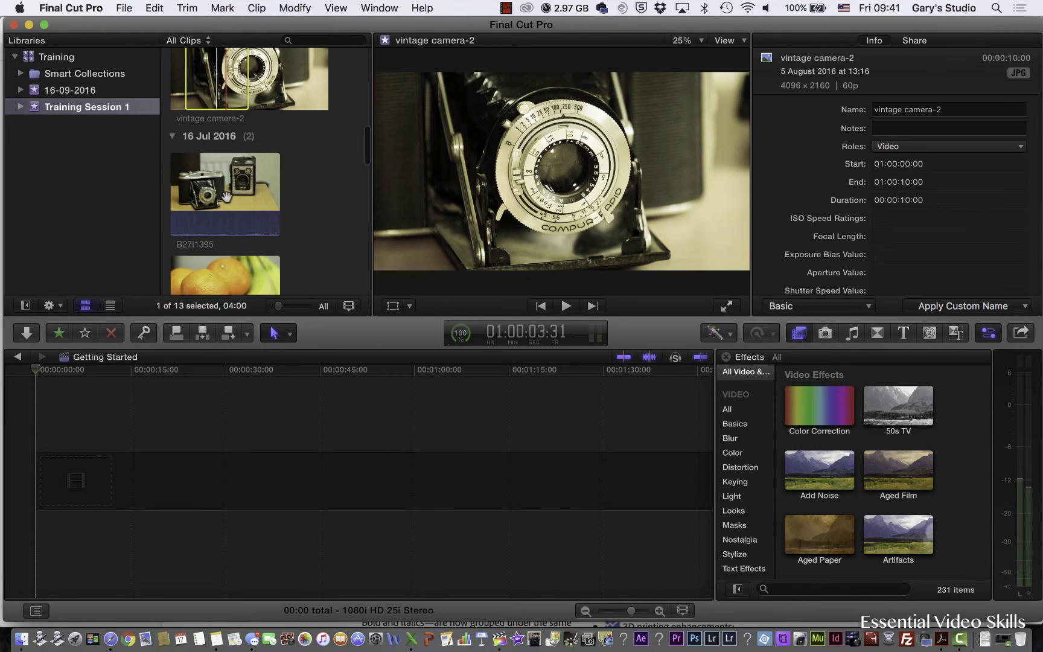
left_click(226, 197)
scroll(200, 194, "down", 5)
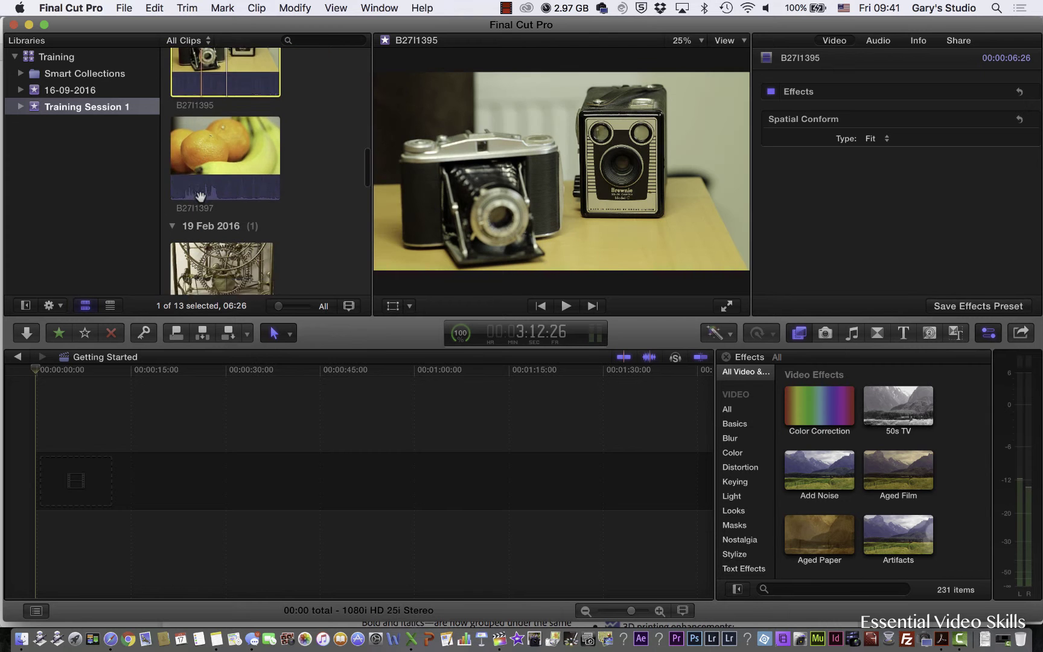
scroll(200, 195, "down", 5)
Play clip 255A9491, step back frame by frame to 06:18:53:04, and mark the range start there.
left_click(198, 140)
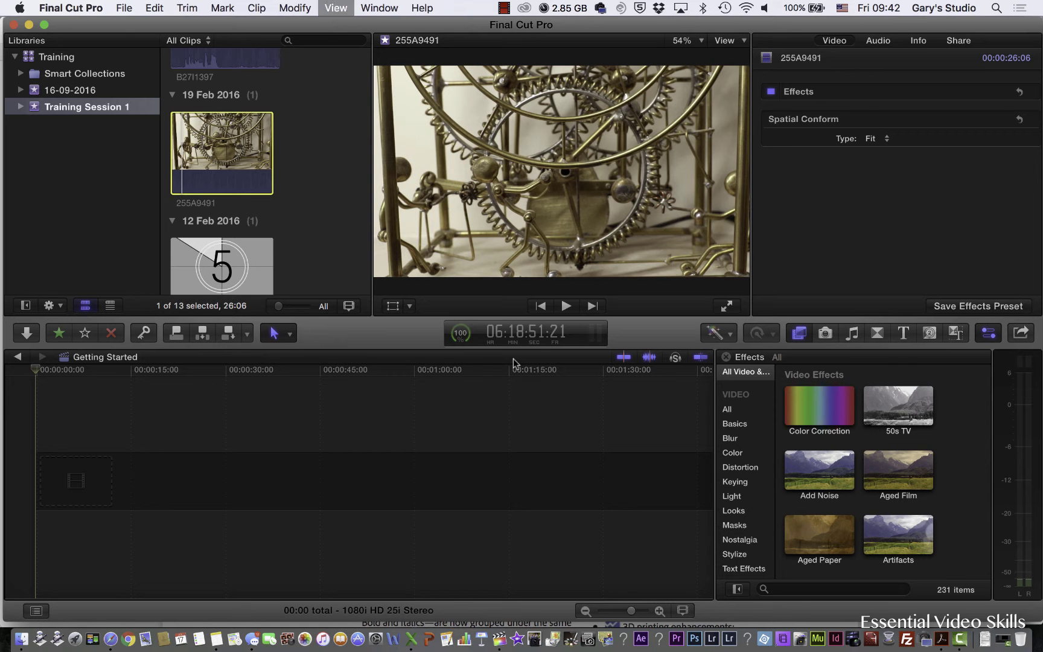
key("space")
key("space")
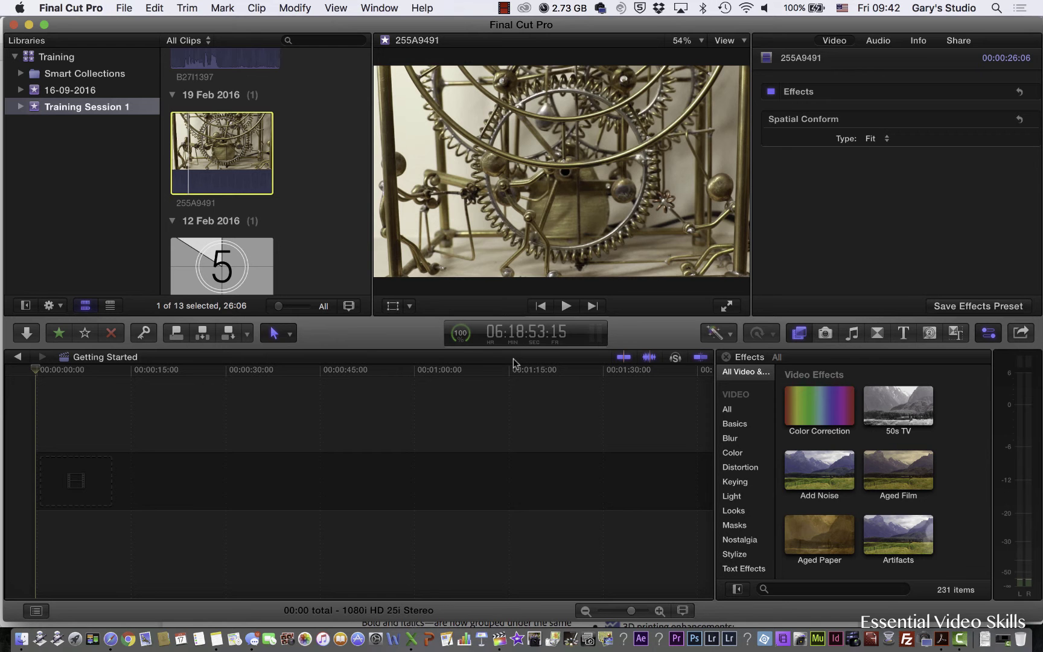
key("Left")
key("Left")
key("Left")
key("Left")
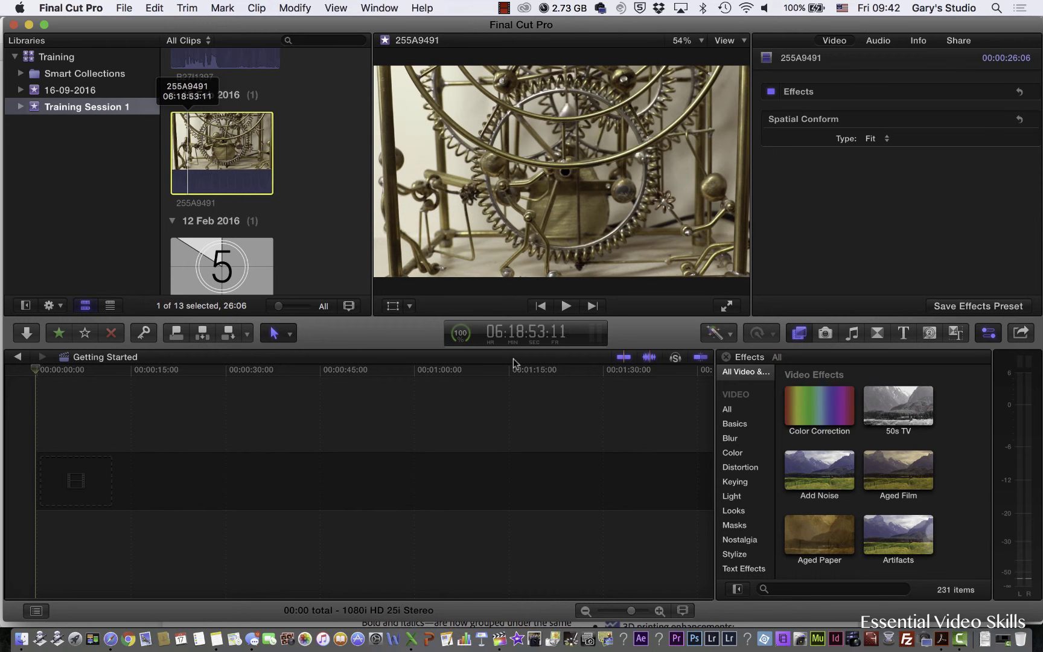
key("Left")
key("Left")
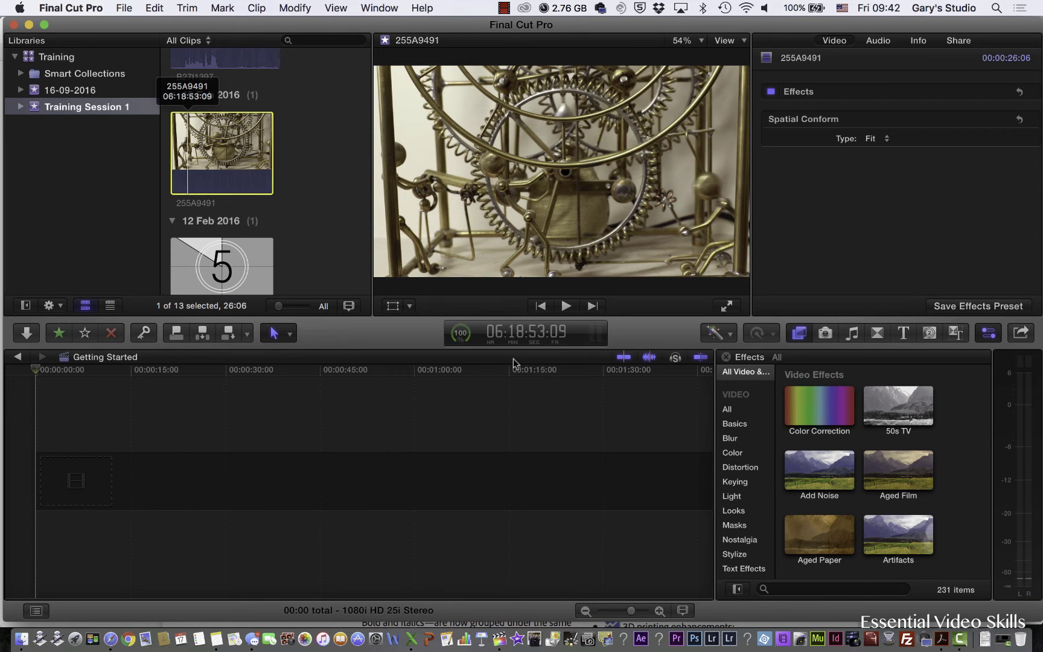
key("Left")
key("Left")
key("Left")
key("Left")
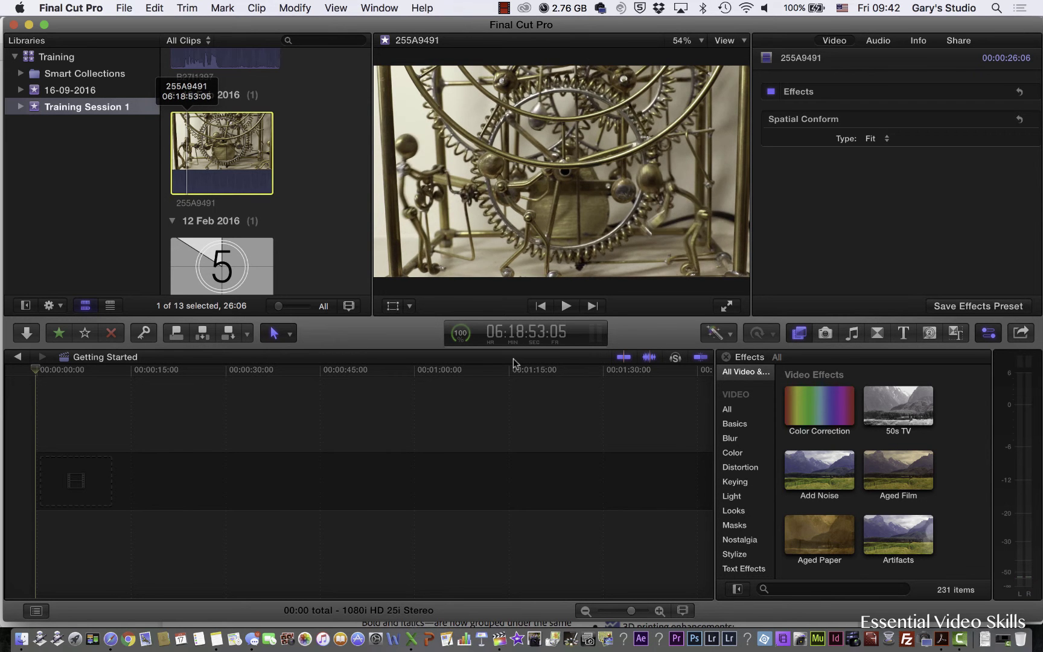
key("Left")
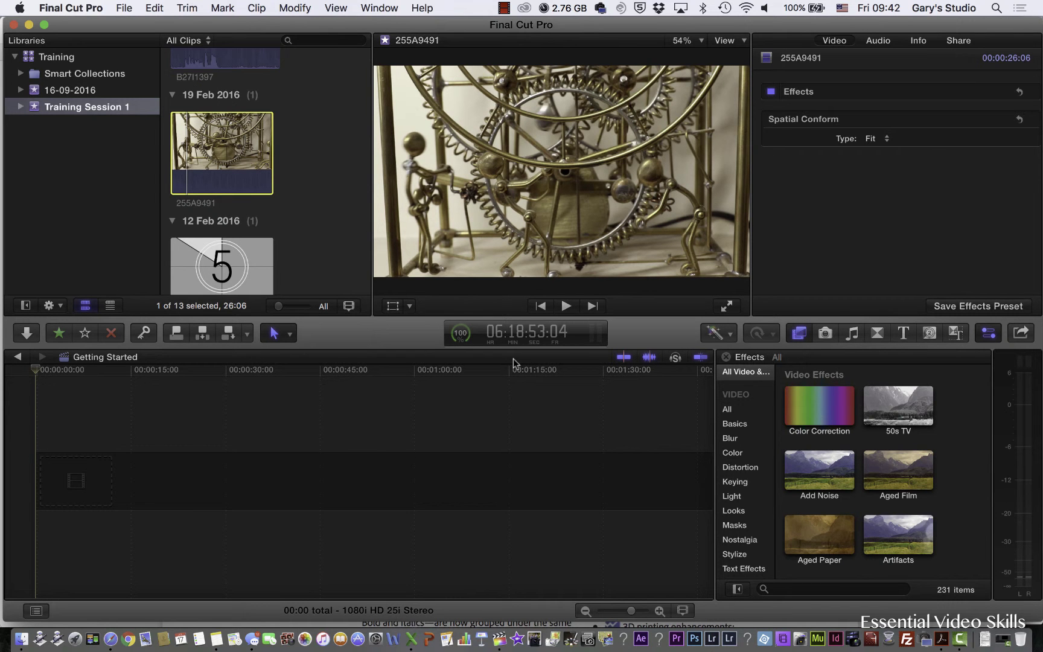
key("i")
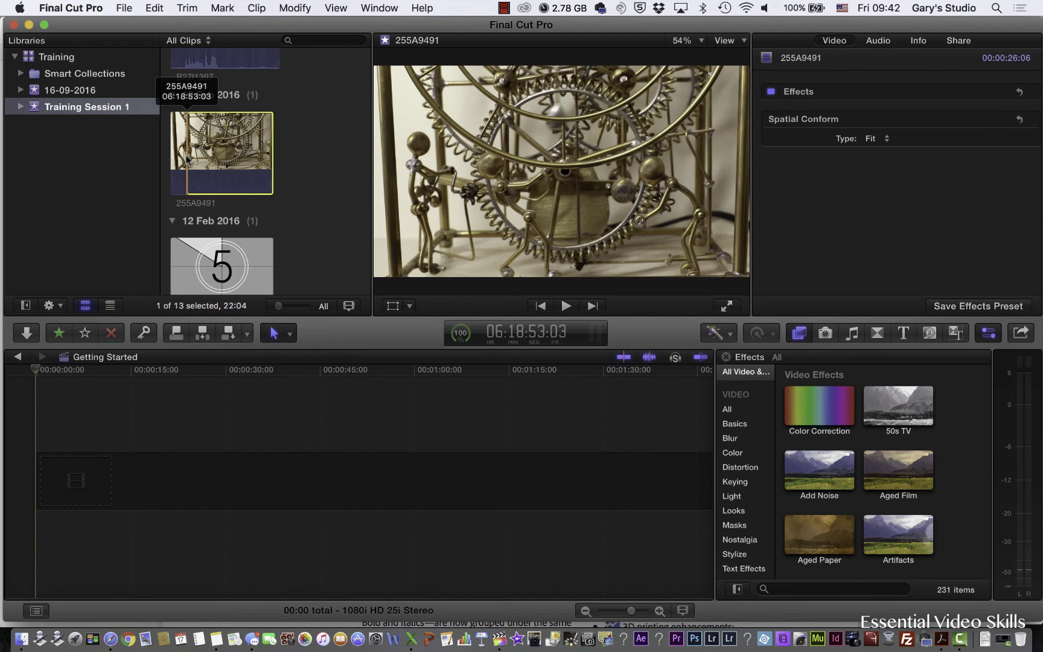
Play on through clip 255A9491 and mark the range end at 06:19:09:05.
key("space")
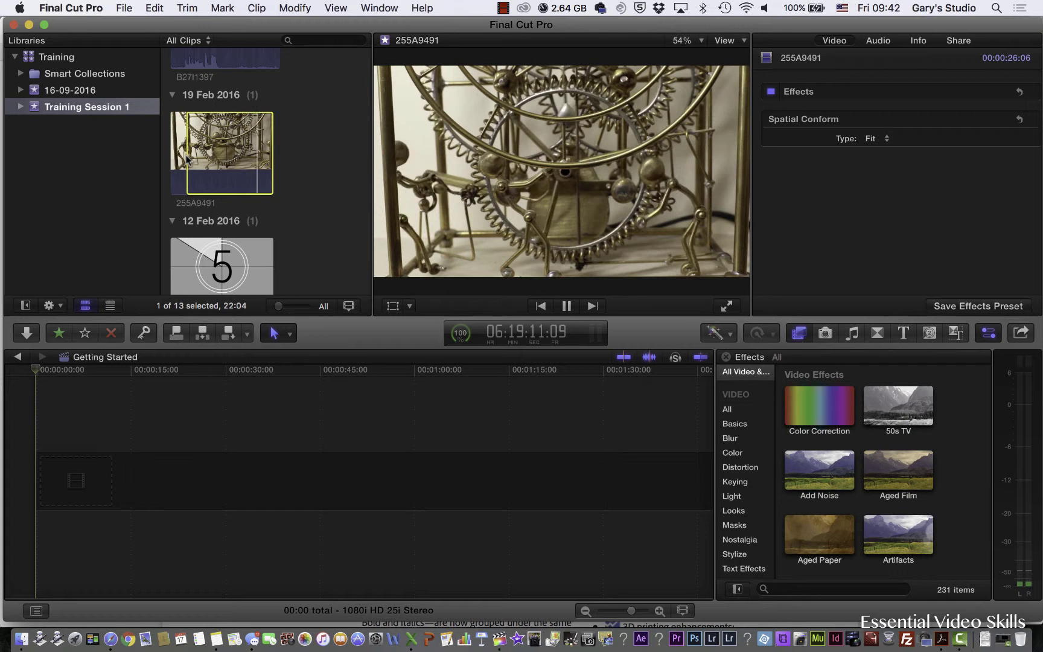
key("space")
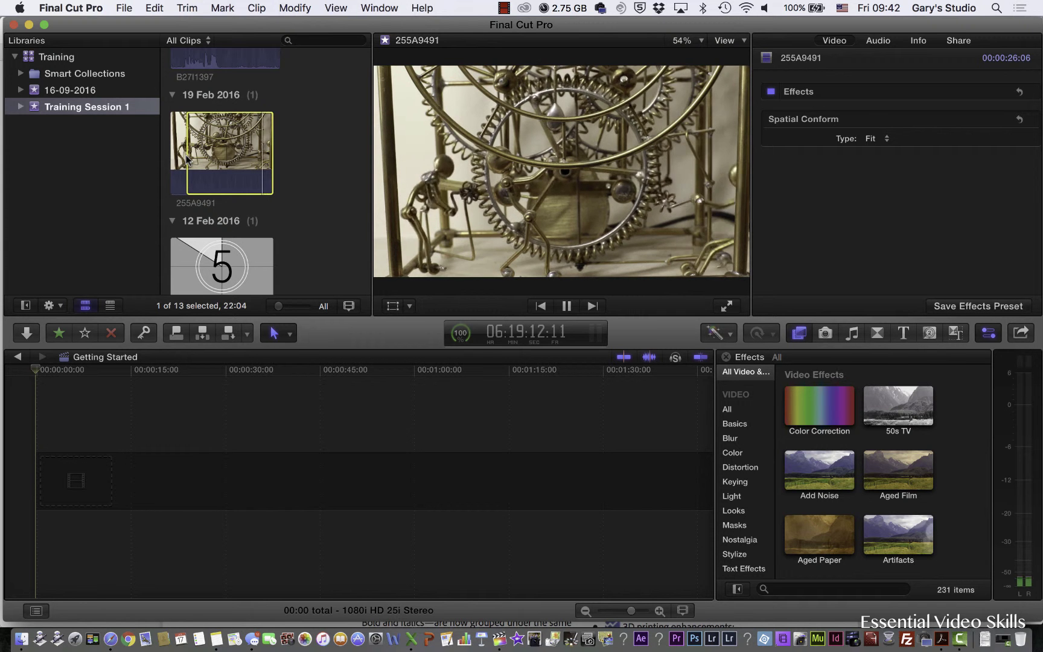
key("space")
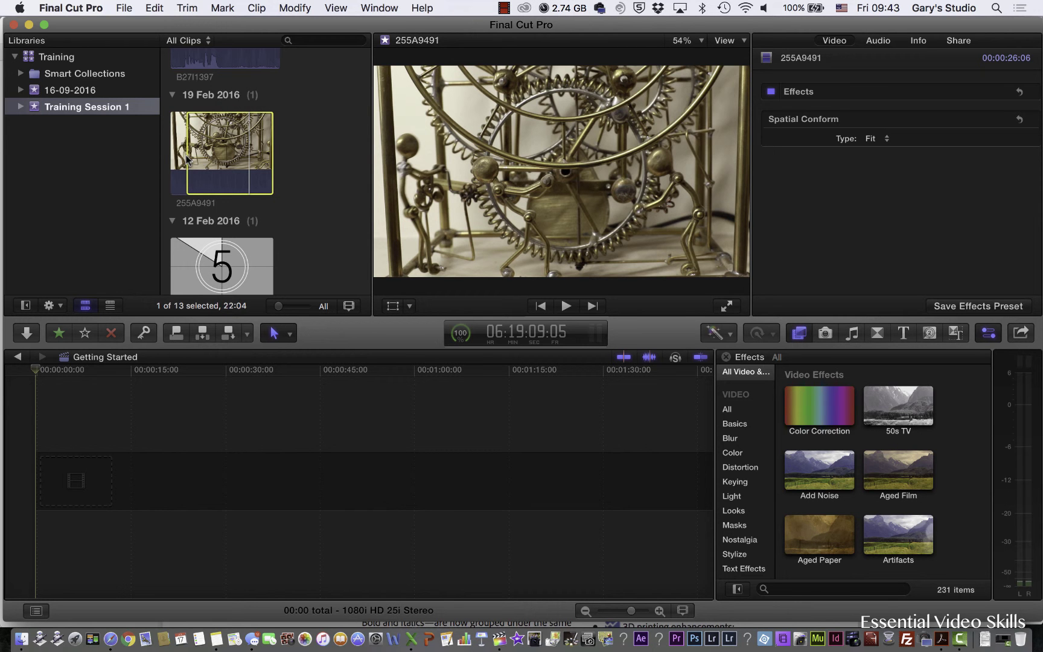
key("o")
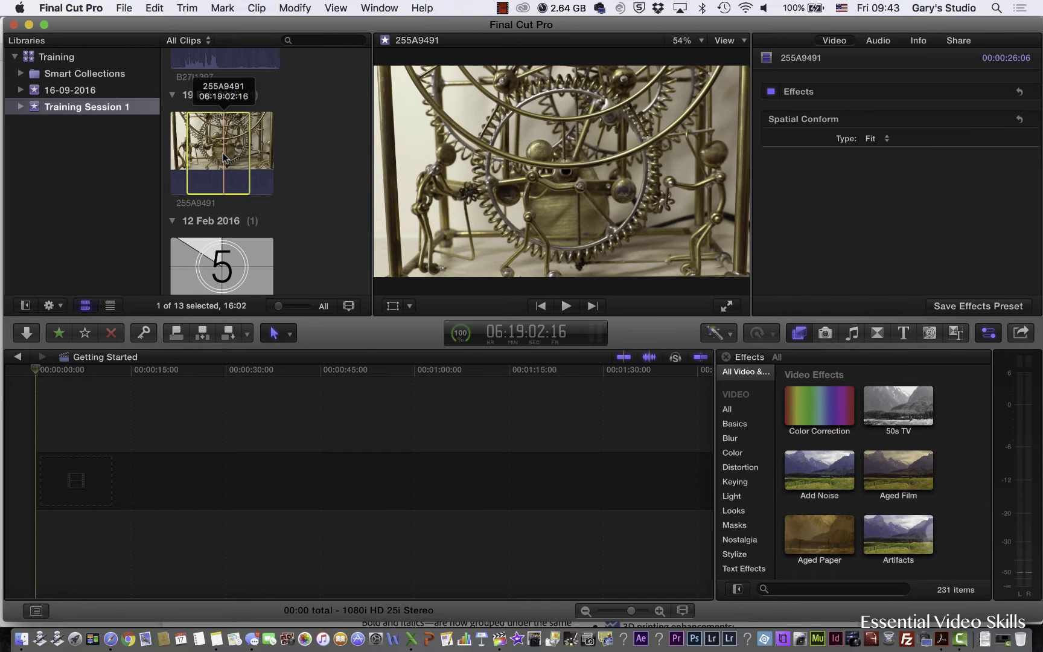
Add the marked section of 255A9491 to the Getting Started timeline, play its opening, and move the playhead to the clip's end.
left_click_drag(223, 171, 145, 477)
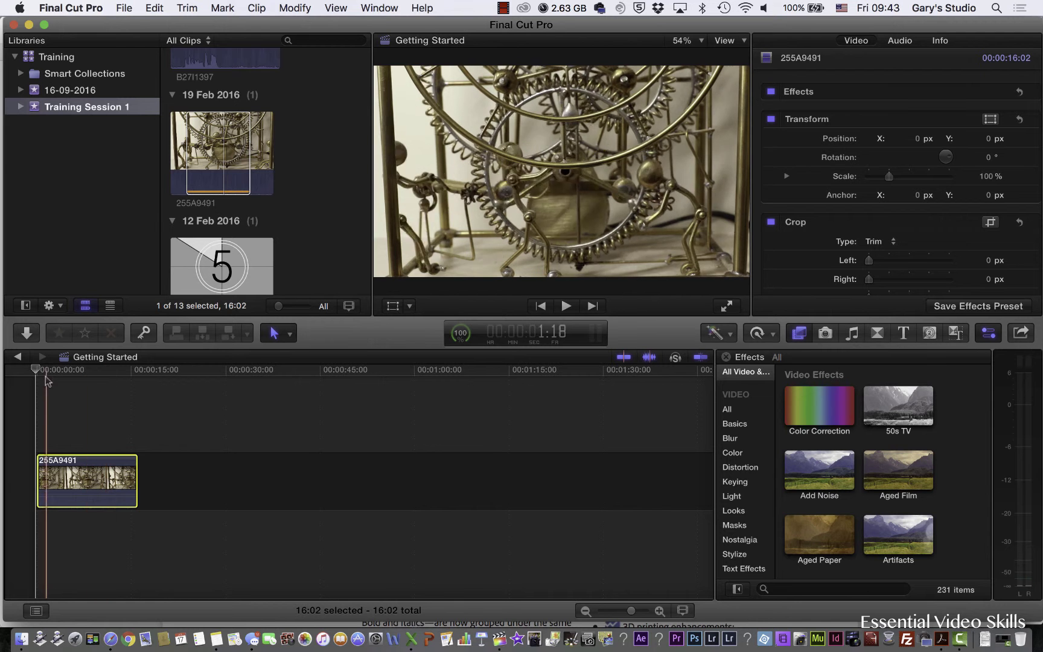
key("space")
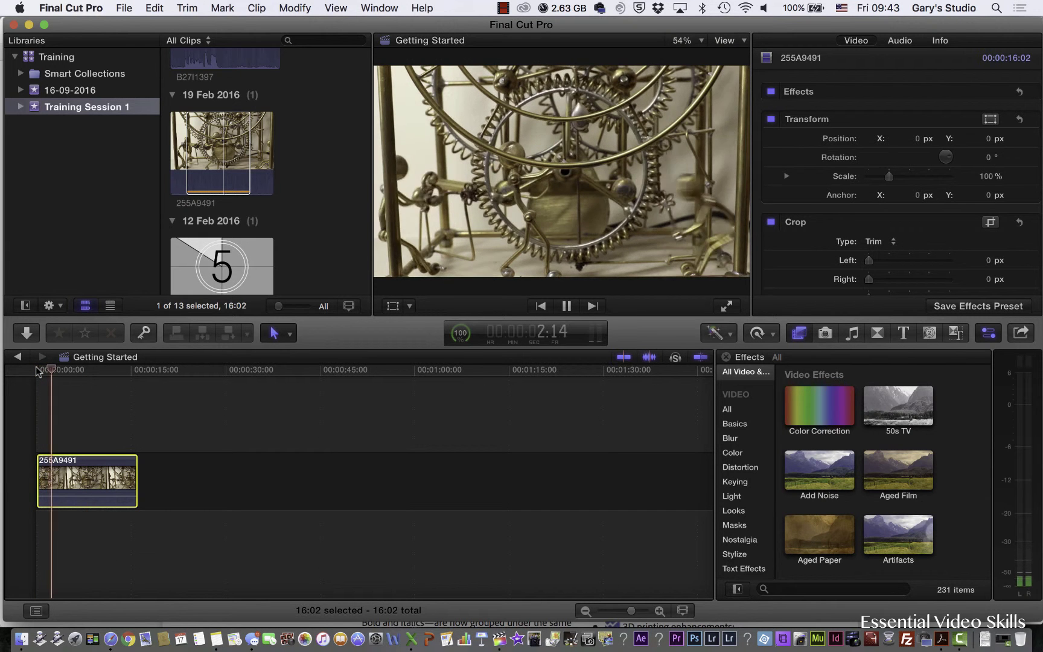
key("space")
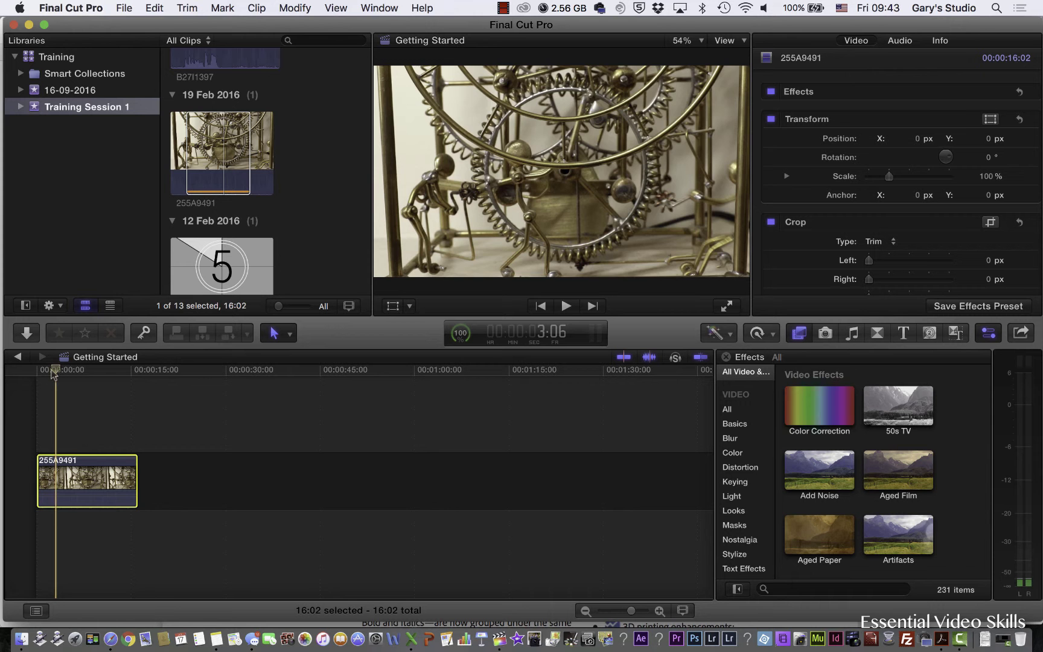
left_click_drag(55, 370, 137, 390)
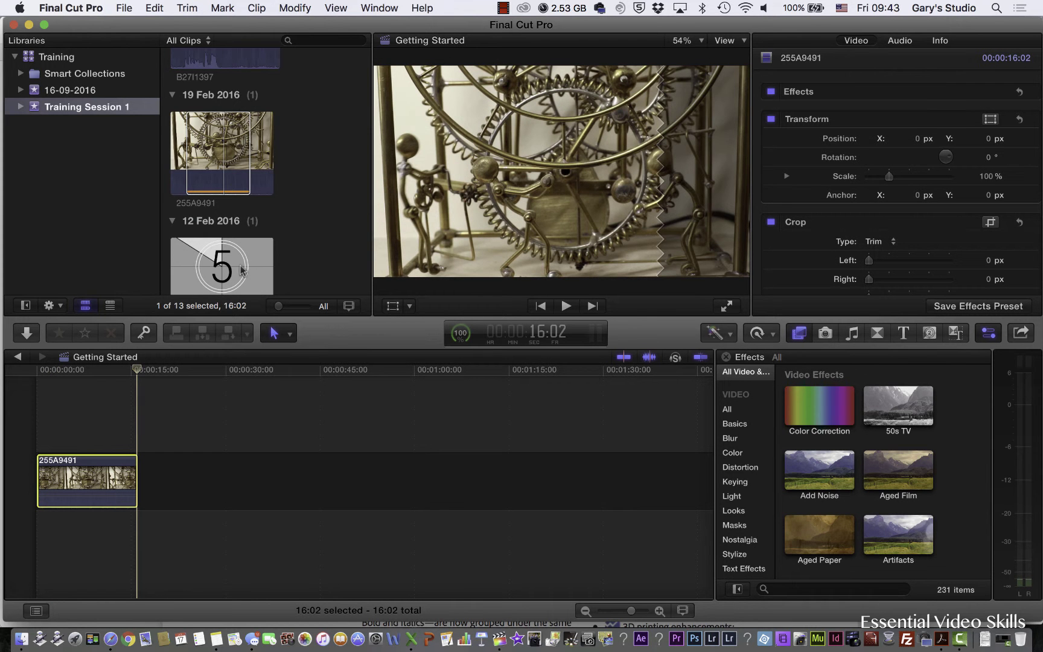
Find the British Museum - Facing clip in the event and mark its range start at 10:21.
scroll(321, 161, "down", 10)
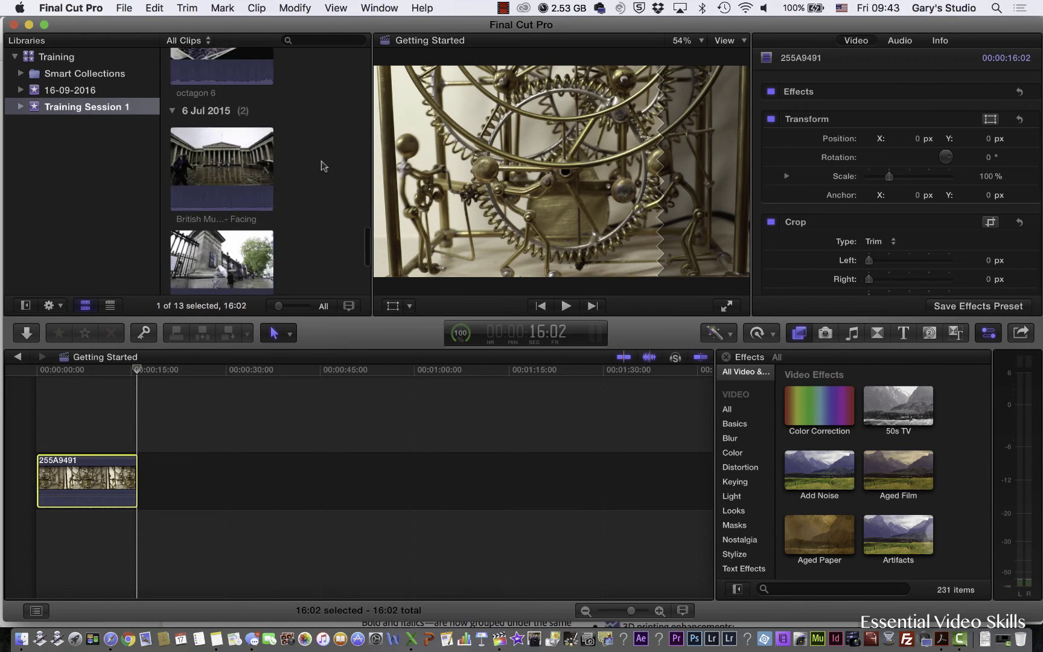
scroll(321, 161, "down", 5)
scroll(321, 160, "up", 4)
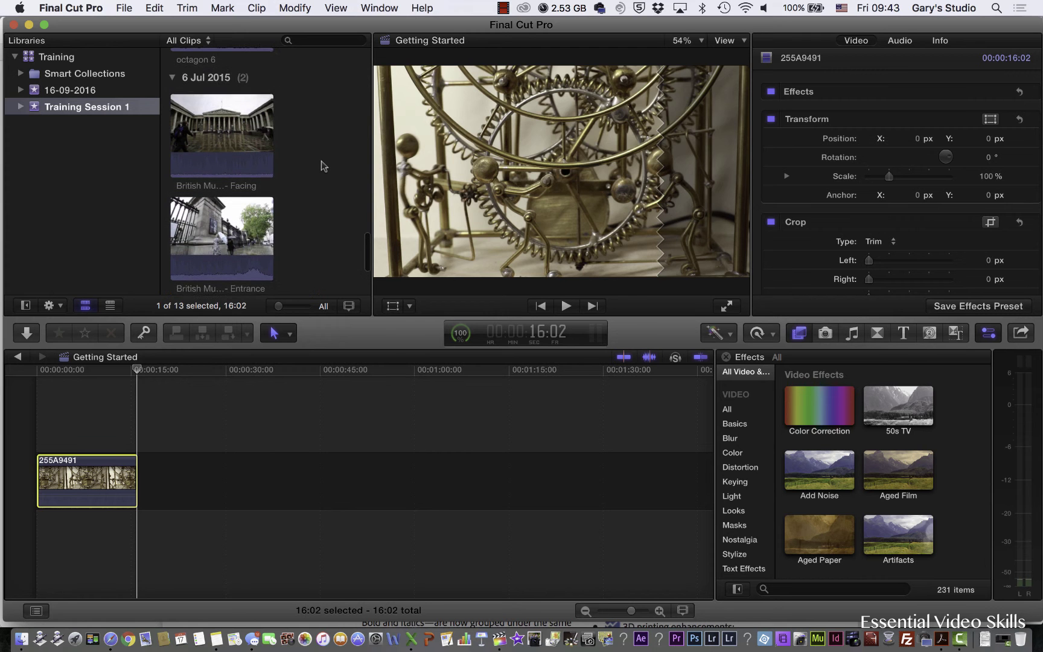
left_click(199, 146)
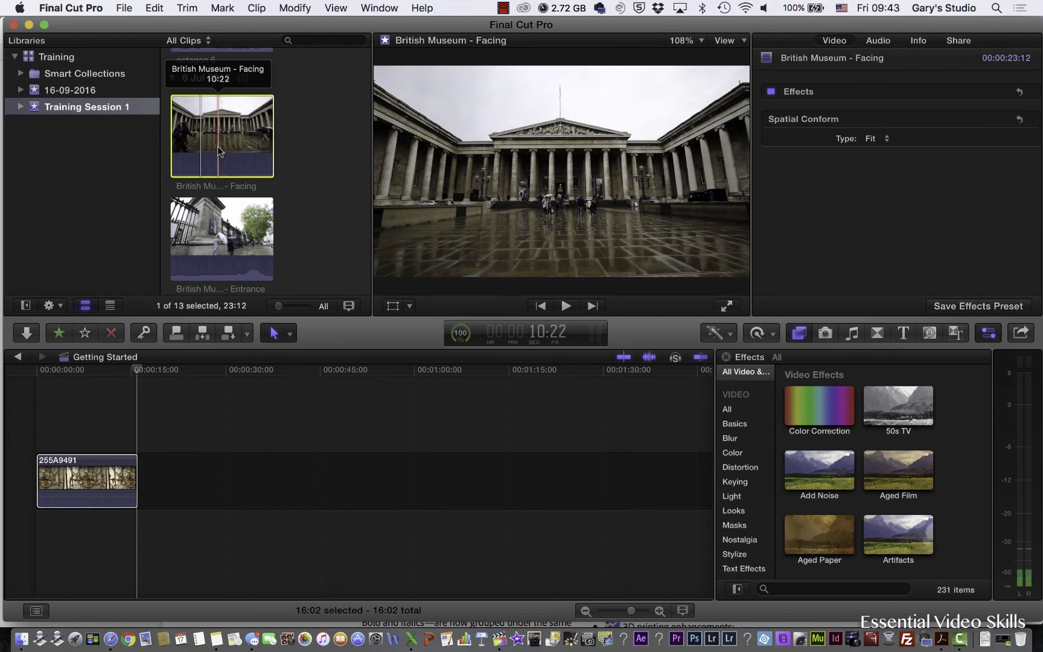
left_click(218, 151)
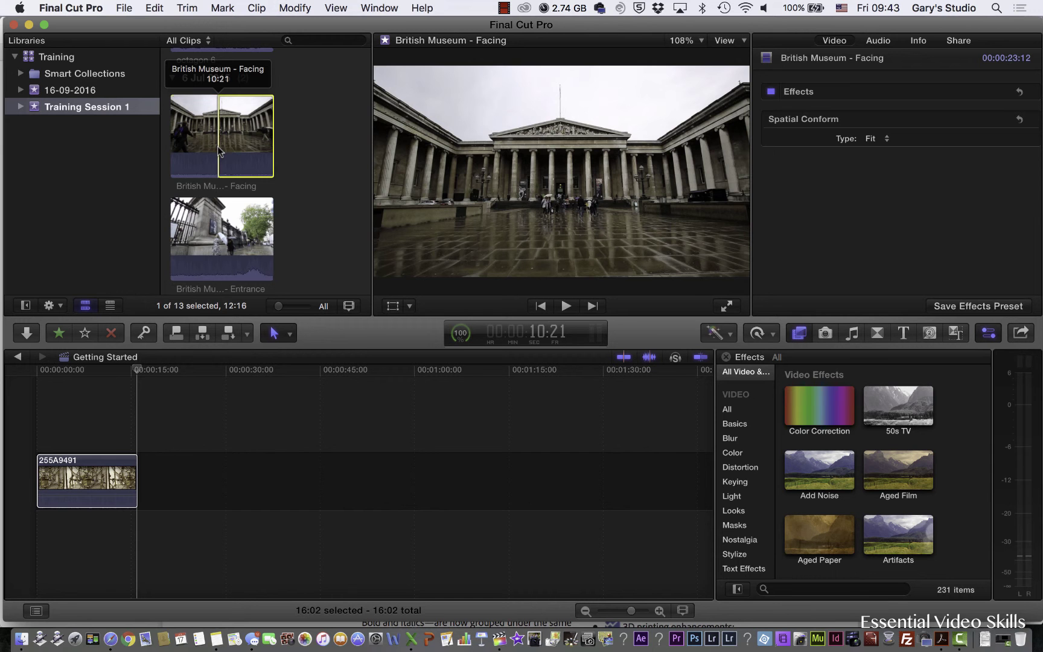
Play British Museum - Facing to mark its range end at 15:09, and add the marked section after 255A9491 on the timeline.
key("space")
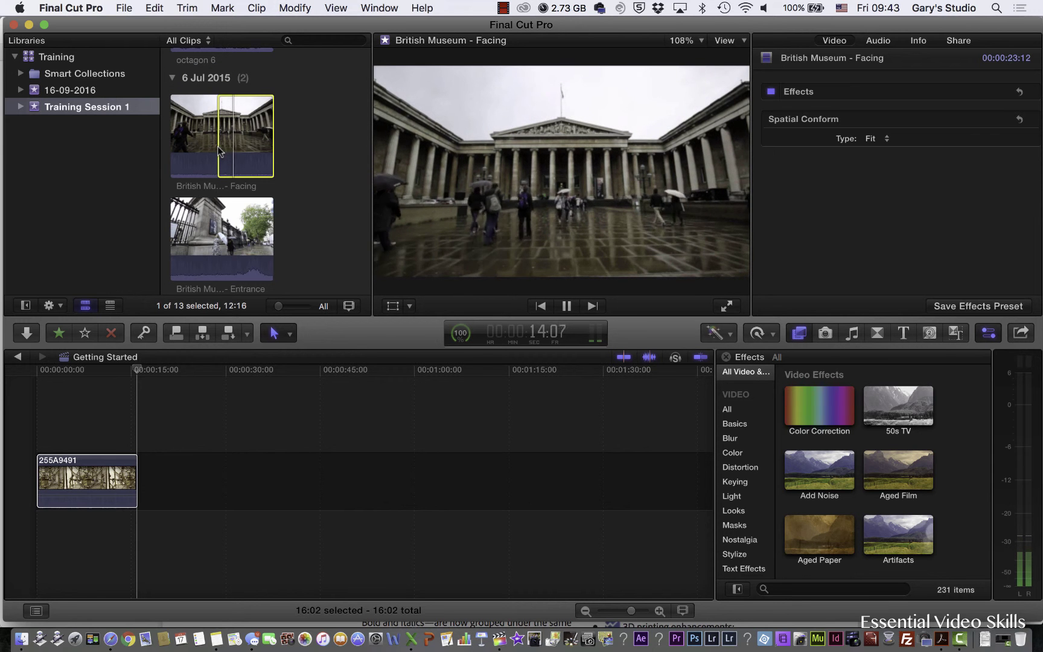
key("space")
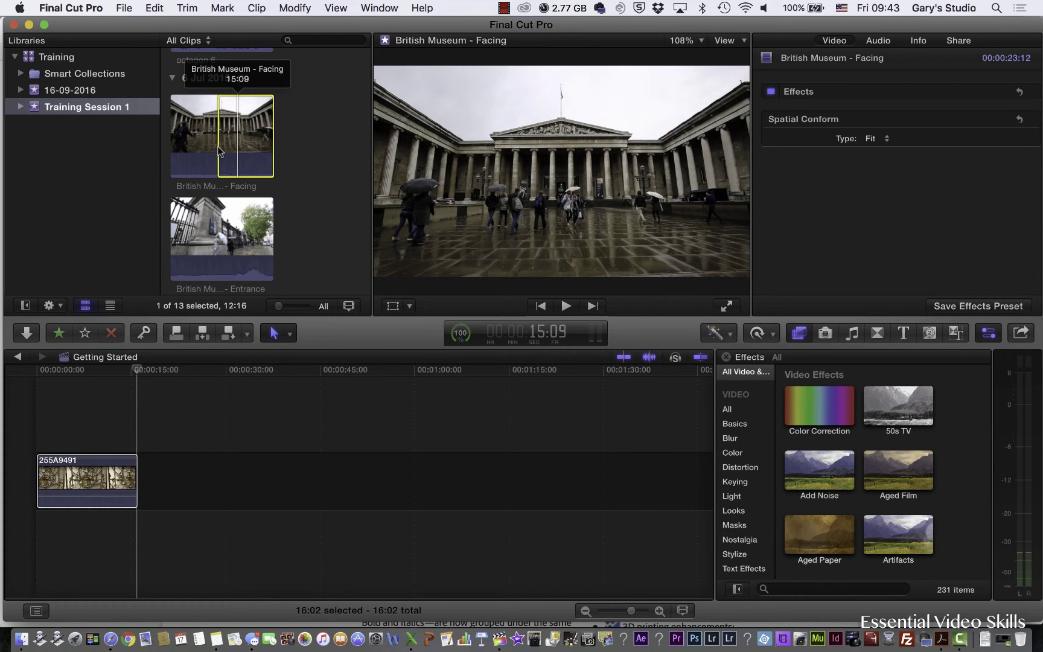
left_click_drag(219, 151, 141, 483)
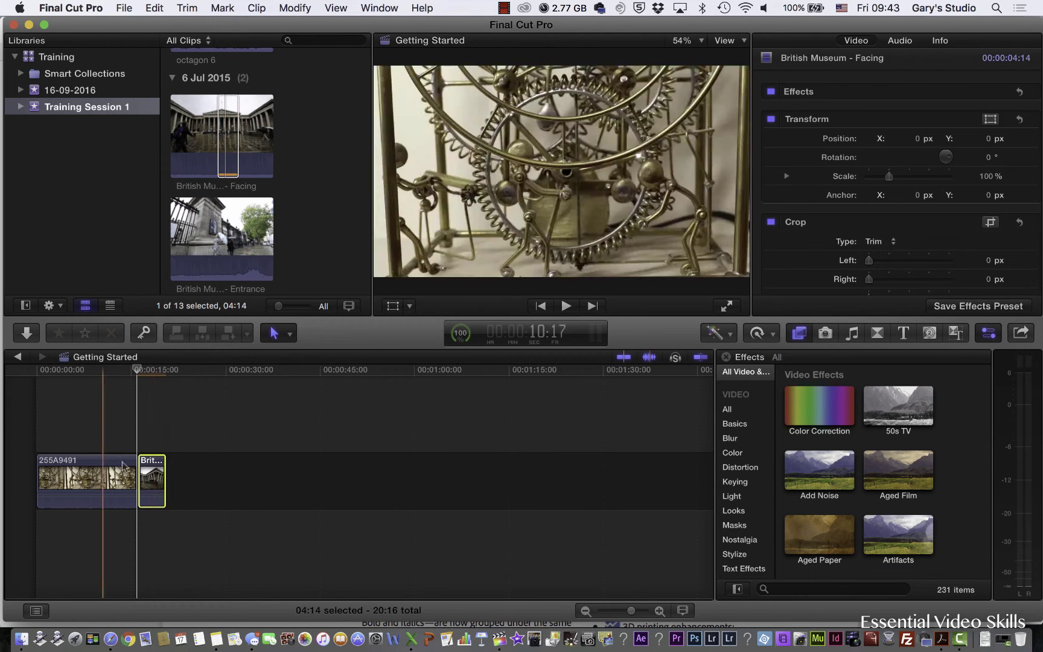
Find the British Museum - Entrance clip and mark a range starting at 10:16 and lasting 08:24.
scroll(199, 235, "down", 2)
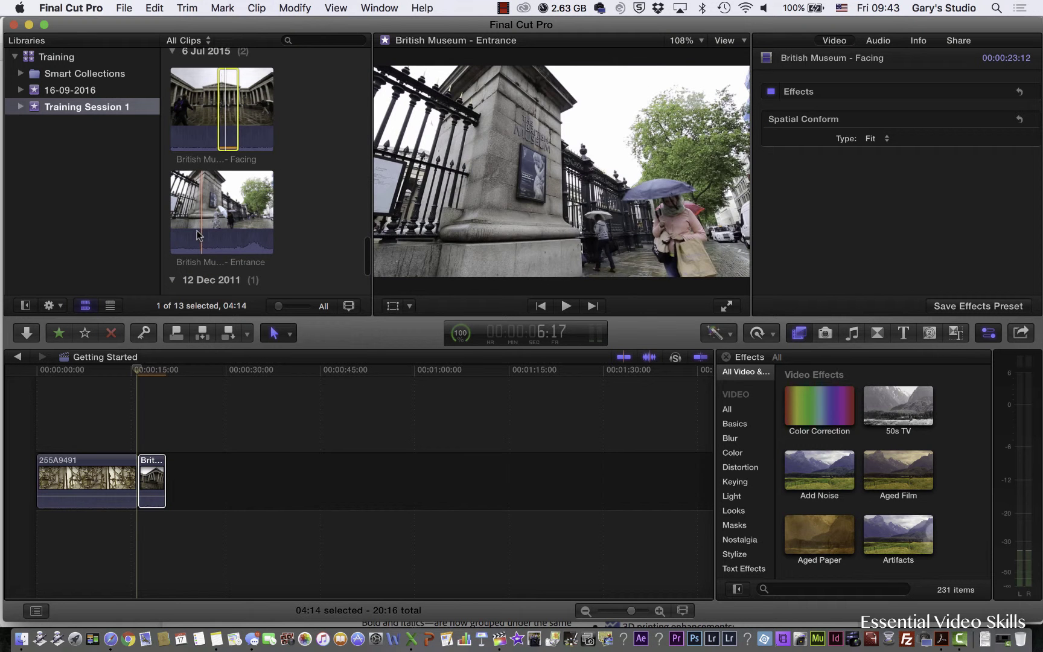
left_click(202, 233)
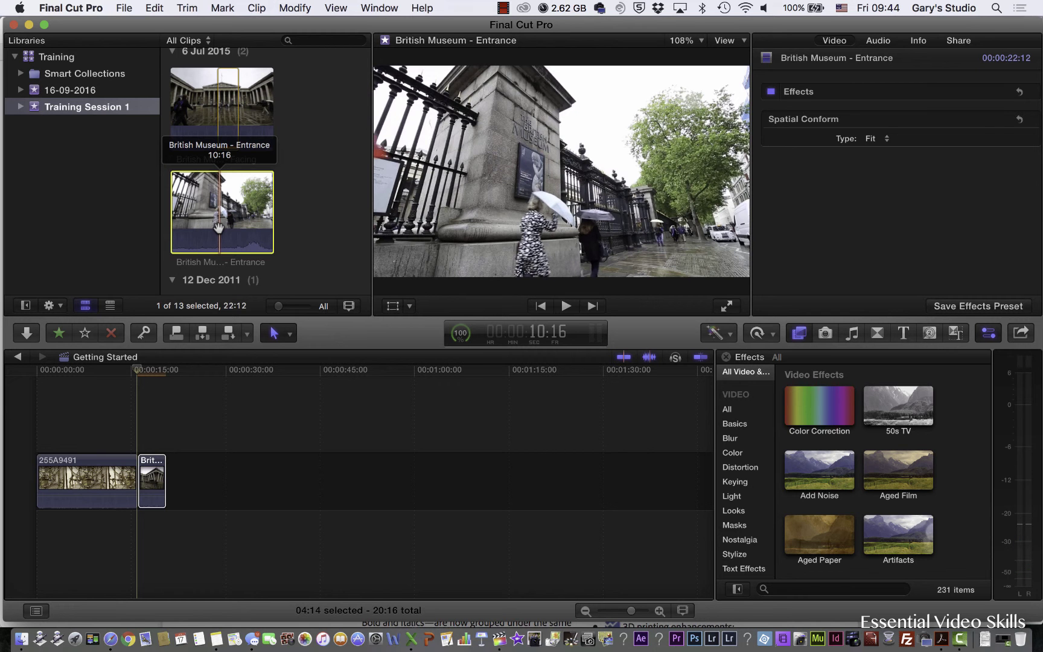
key("i")
key("space")
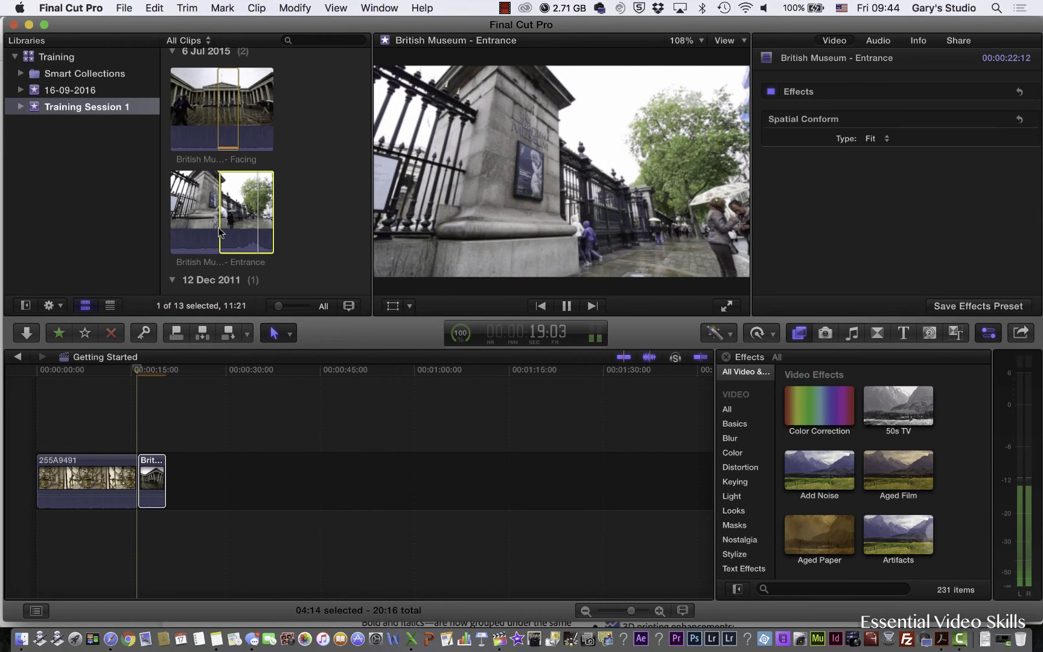
key("o")
key("space")
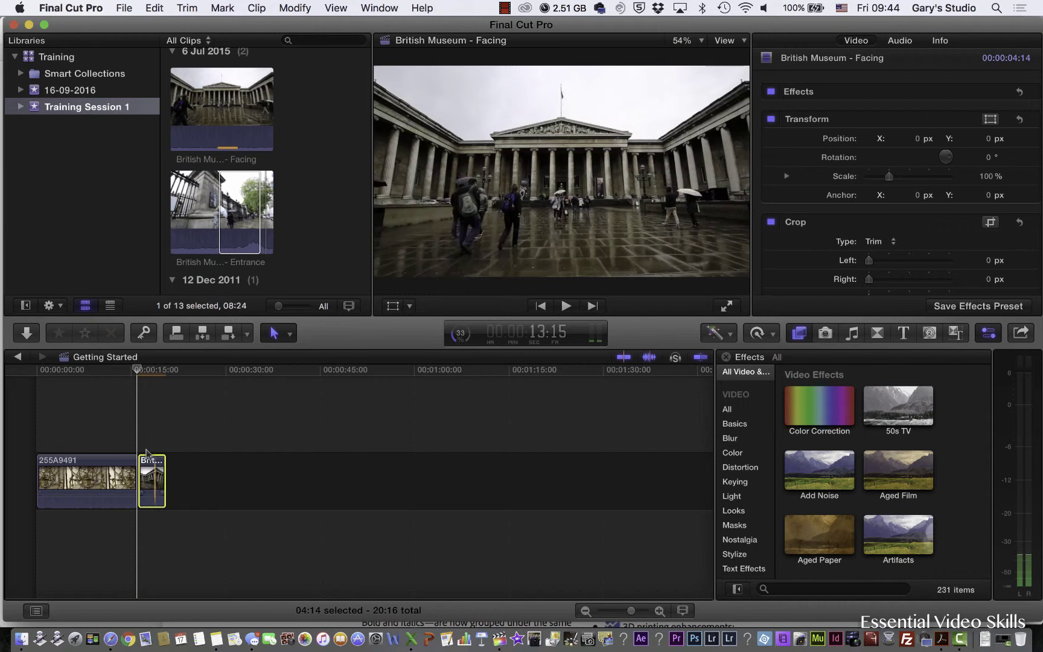
Insert the marked section of British Museum - Entrance between 255A9491 and British Museum - Facing on the timeline.
left_click(243, 224)
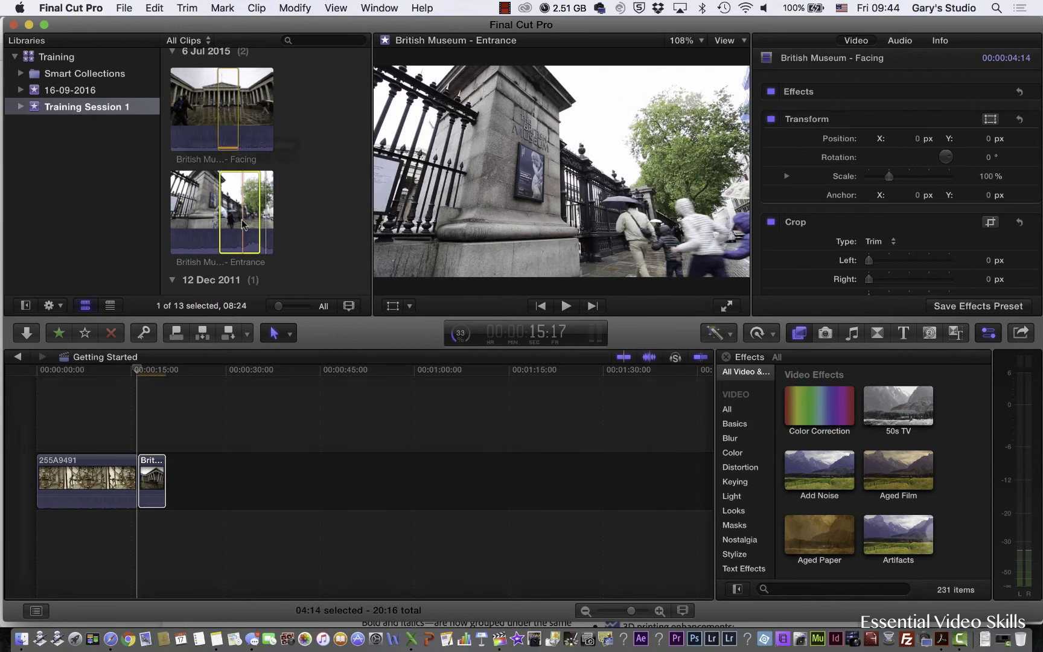
left_click_drag(243, 225, 134, 469)
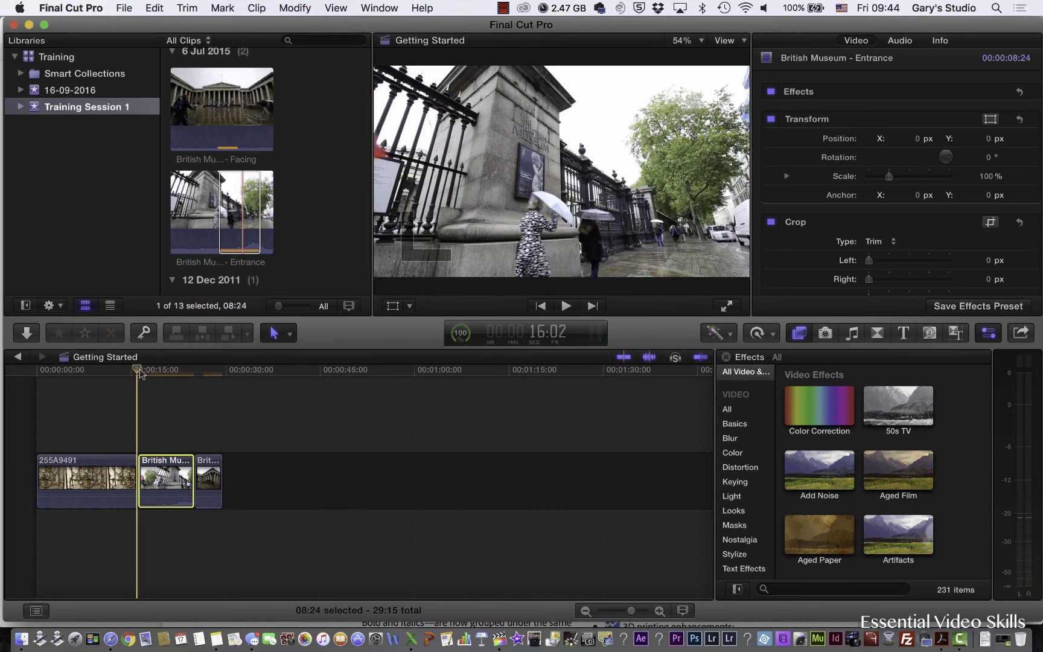
left_click(309, 464)
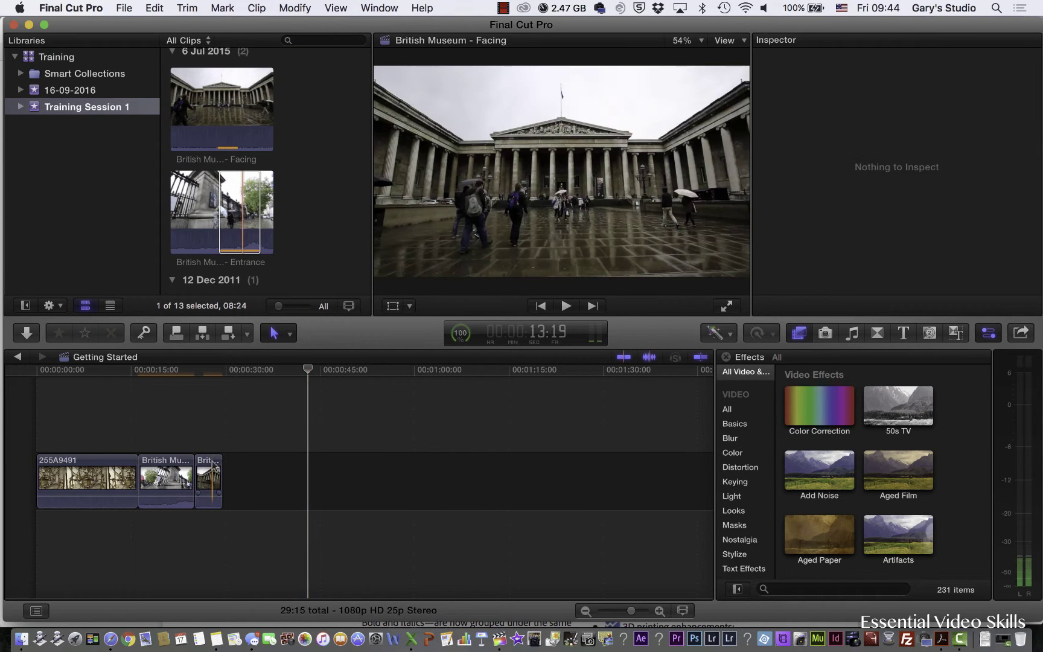
left_click(212, 463)
key("super+4")
left_click_drag(212, 463, 137, 470)
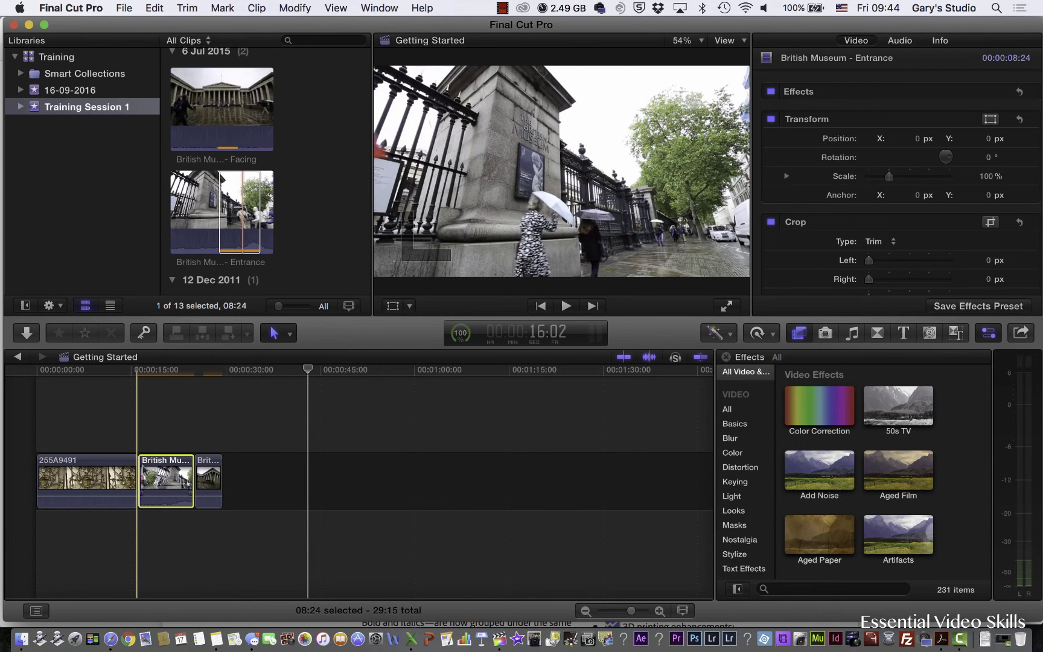
Play part of the Entrance clip on the timeline to find the cut point, and trim its end to the playhead, shortening it by 01:07.
left_click(183, 370)
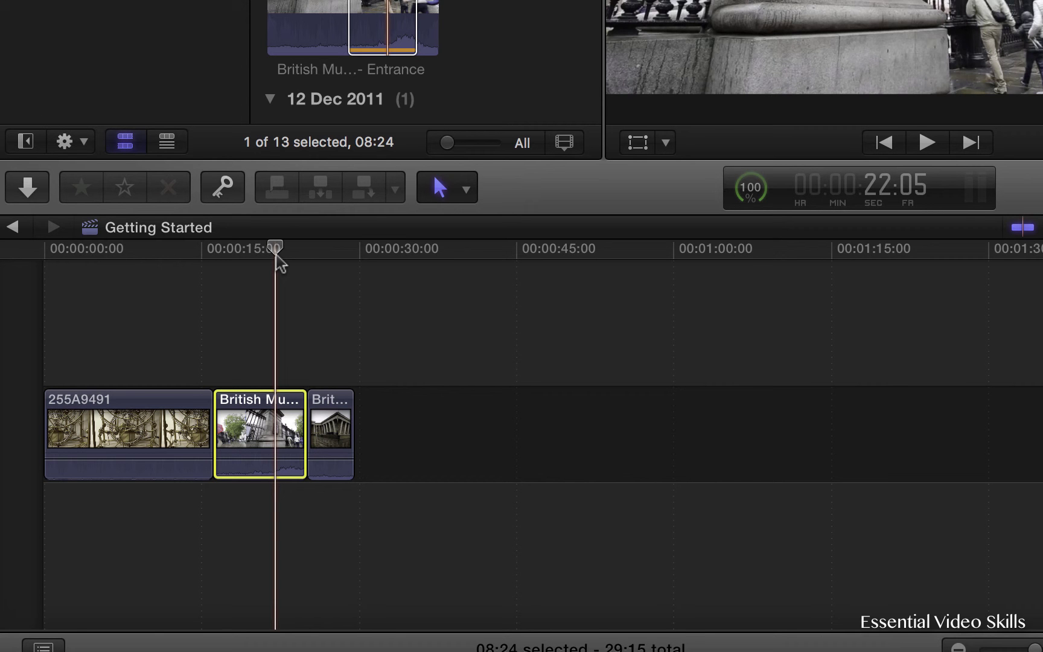
key("space")
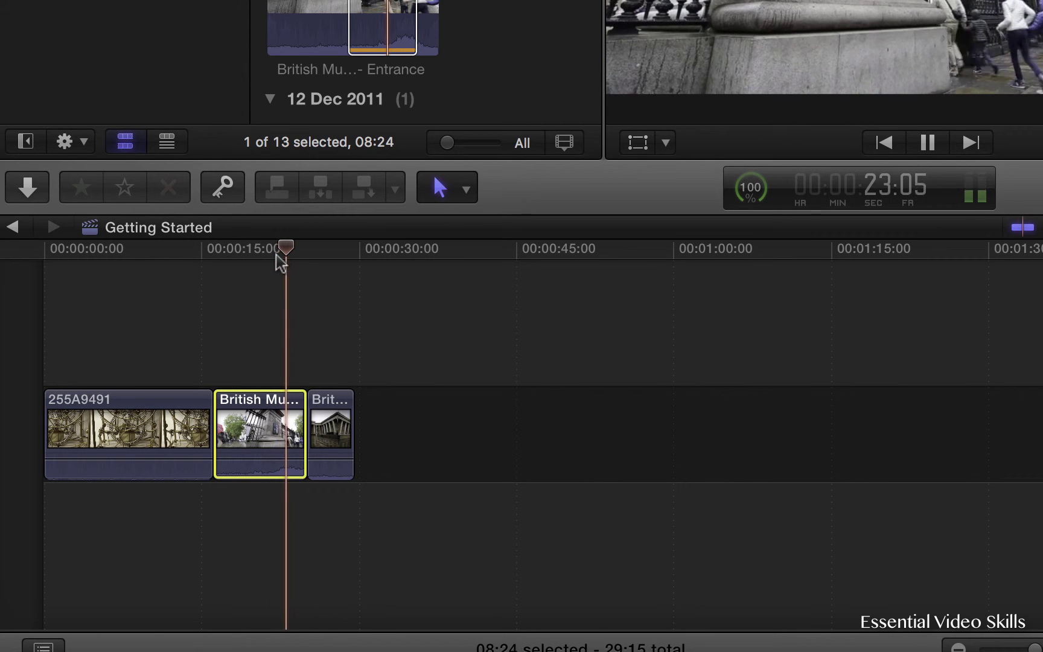
key("space")
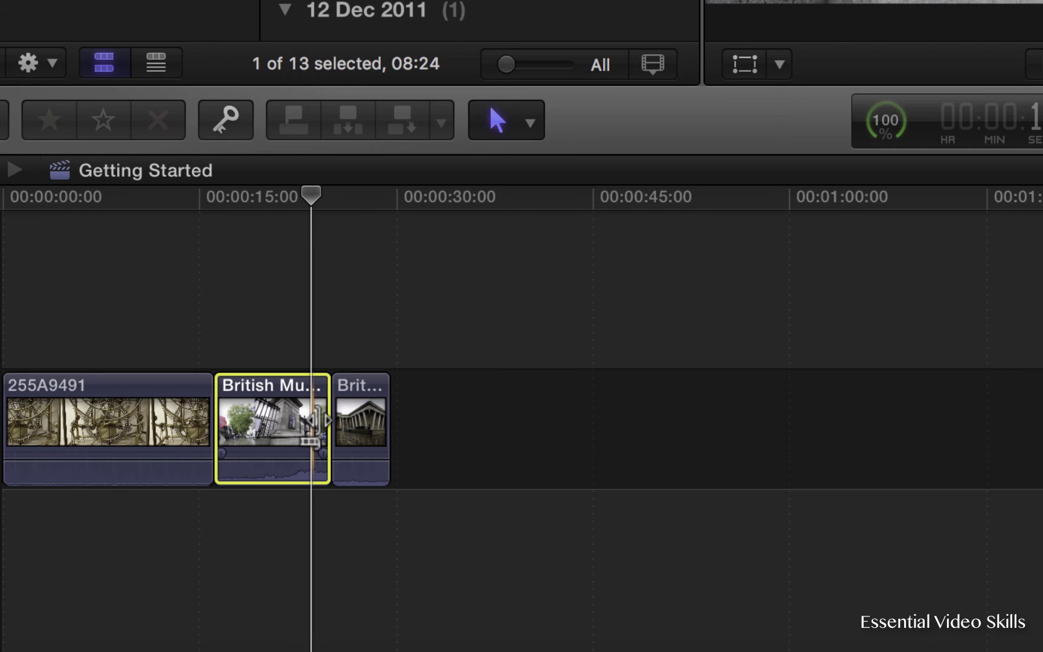
left_click(317, 421)
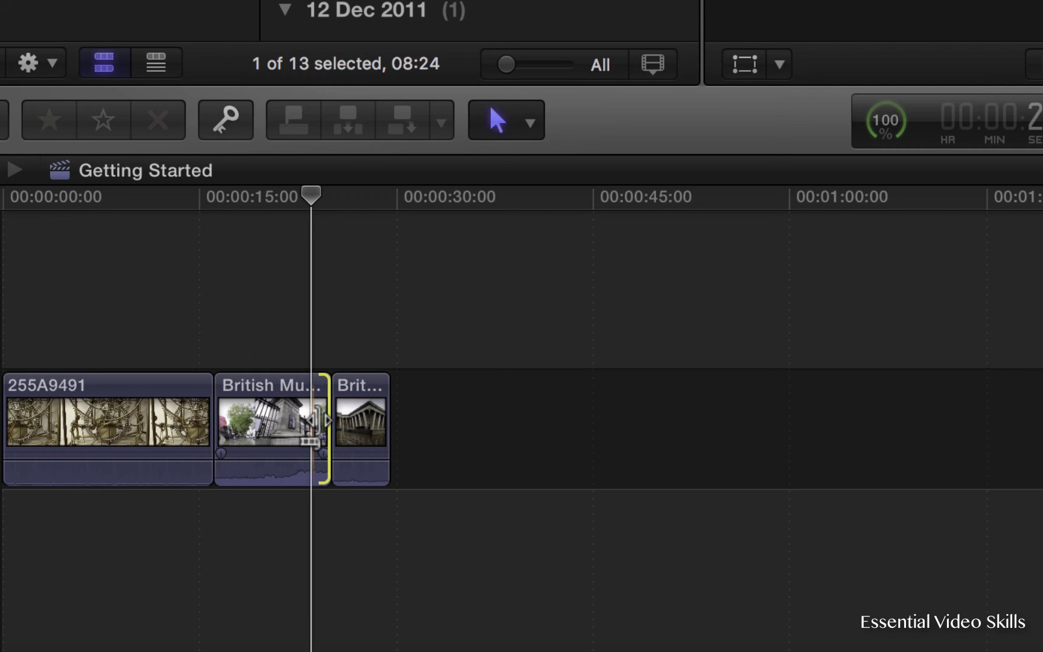
left_click_drag(318, 421, 309, 421)
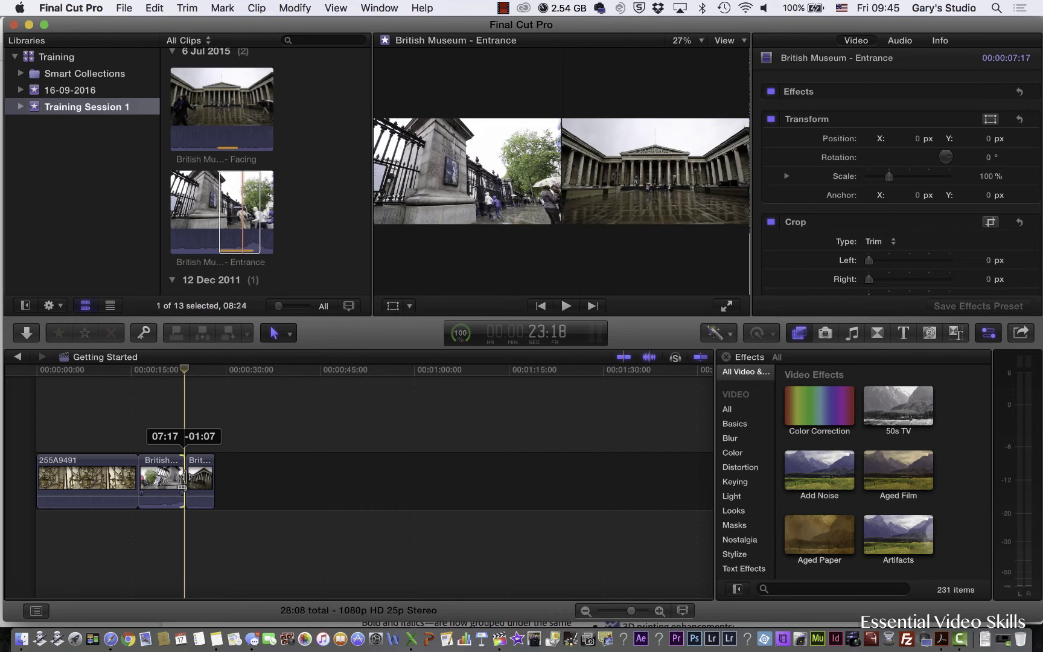
left_click_drag(184, 483, 184, 482)
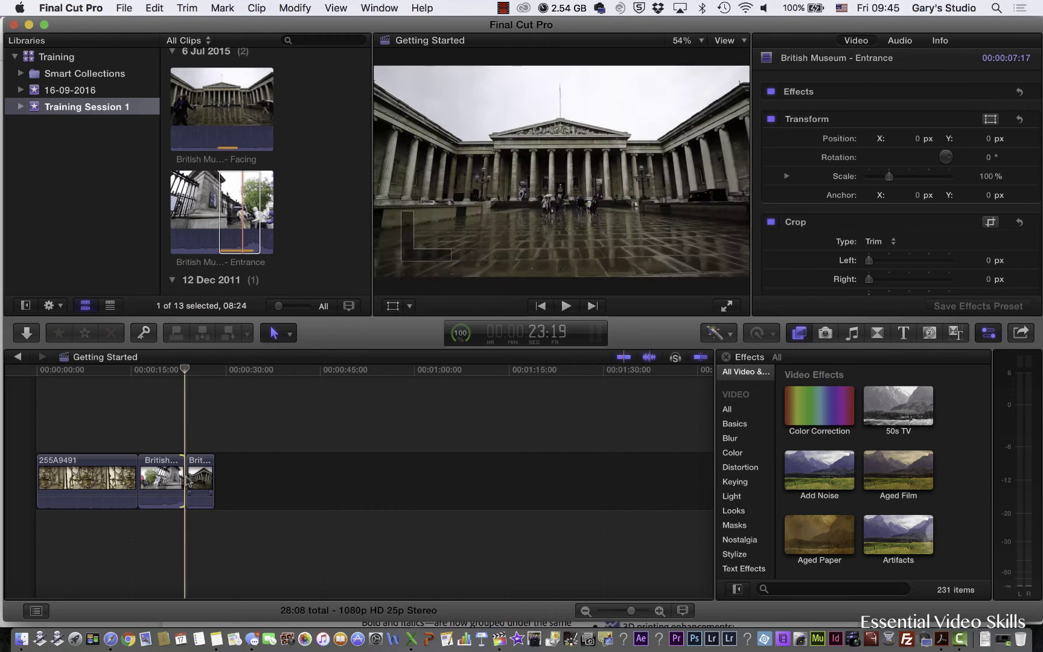
Try timeline snapping off and on while extending the Entrance clip's end to 09:13 and trimming it back to the playhead.
left_click(701, 358)
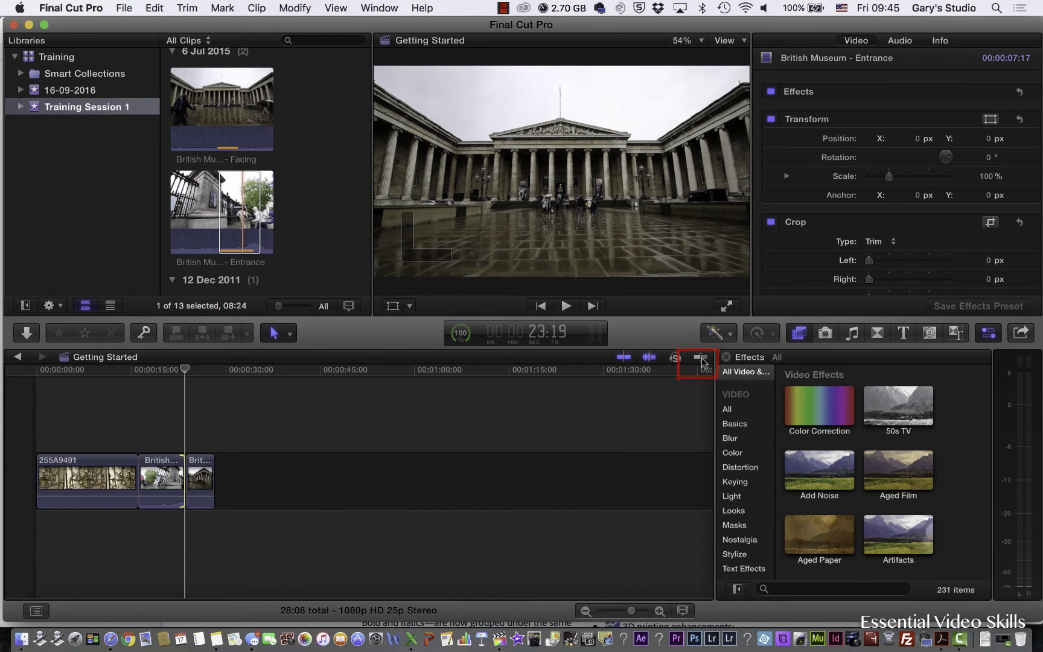
mouse_move(186, 483)
left_mouse_down()
mouse_move(271, 476)
mouse_move(190, 483)
left_mouse_up()
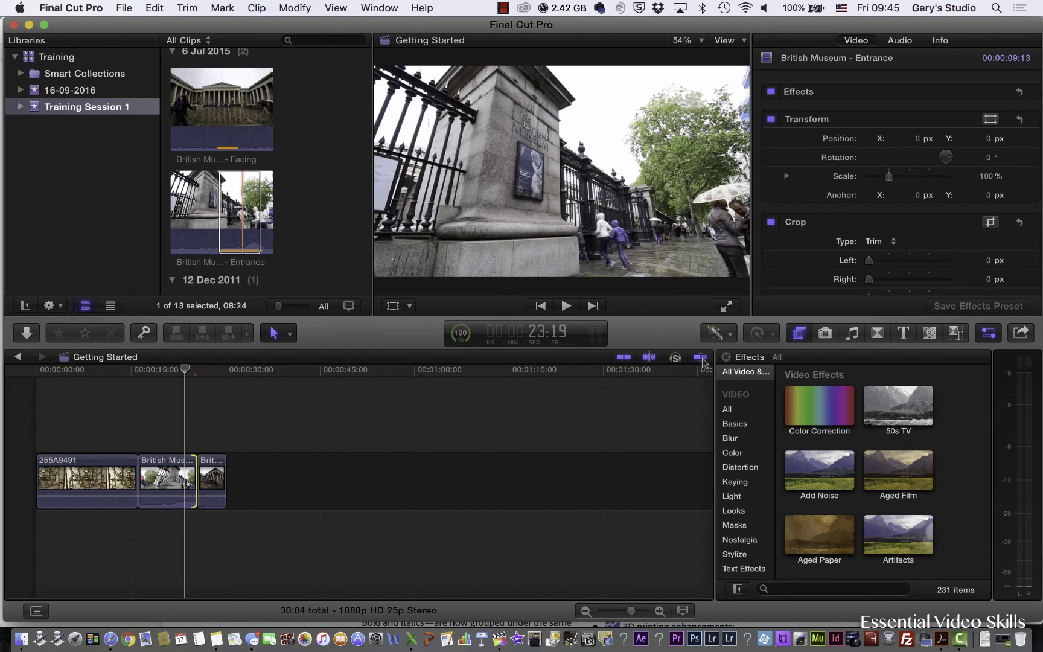
left_click_drag(196, 476, 185, 477)
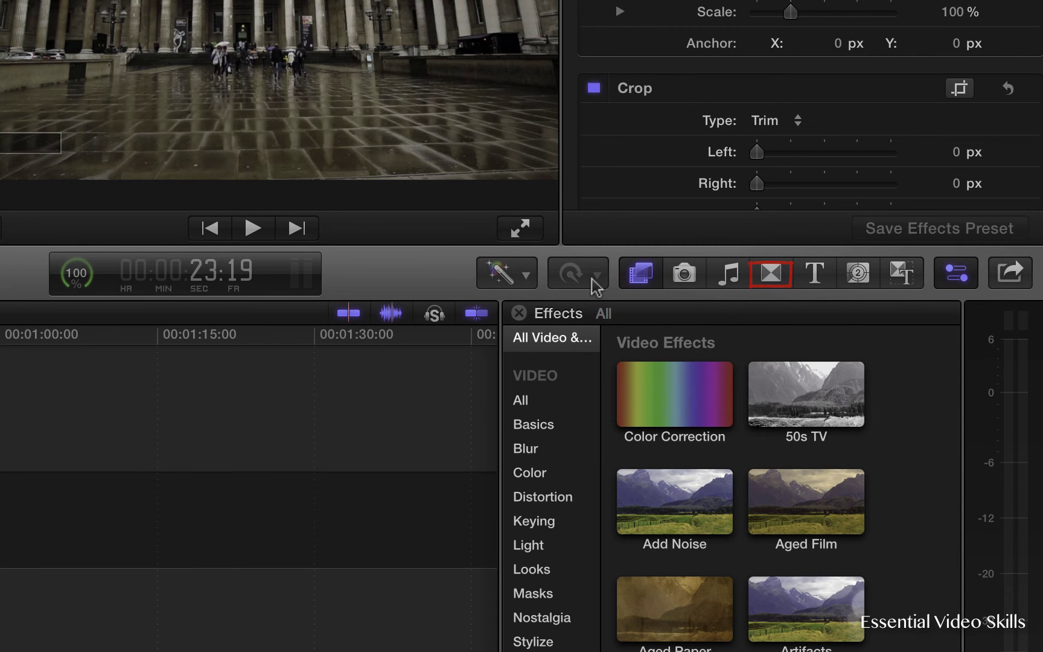
Show the transitions and add a Cross Dissolve between 255A9491 and British Museum - Entrance.
left_click(772, 274)
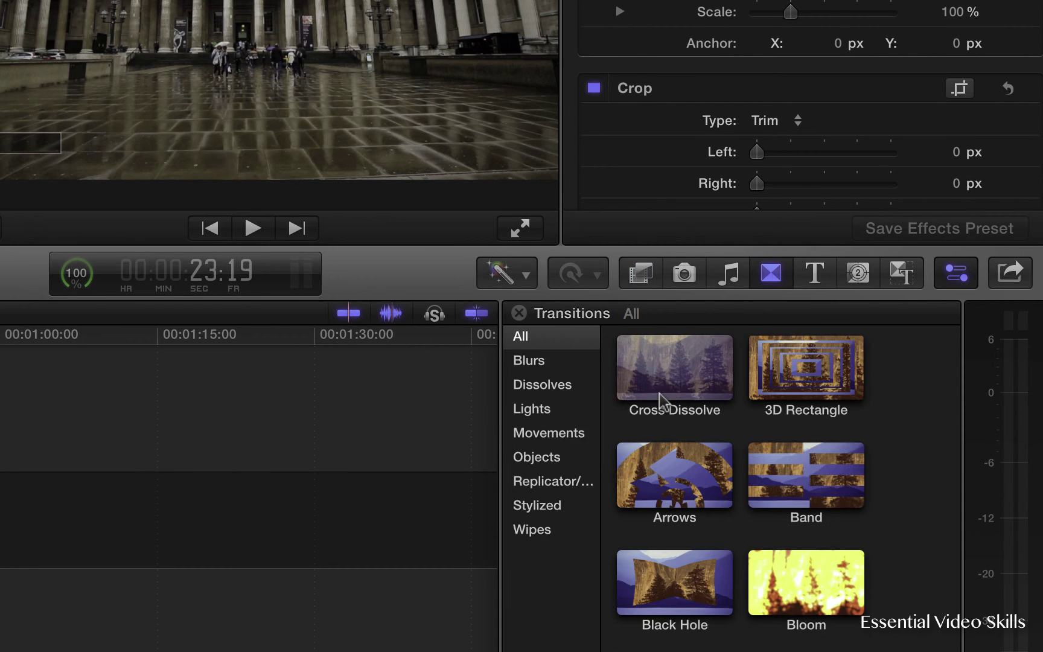
left_click(660, 393)
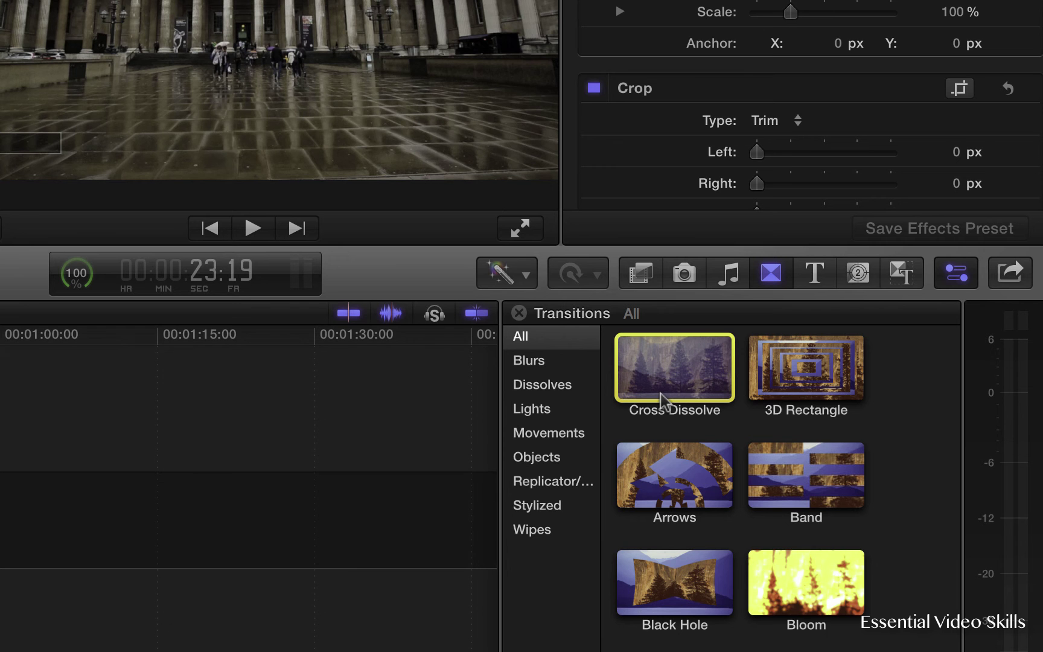
left_click_drag(660, 393, 43, 415)
left_click_drag(441, 418, 139, 482)
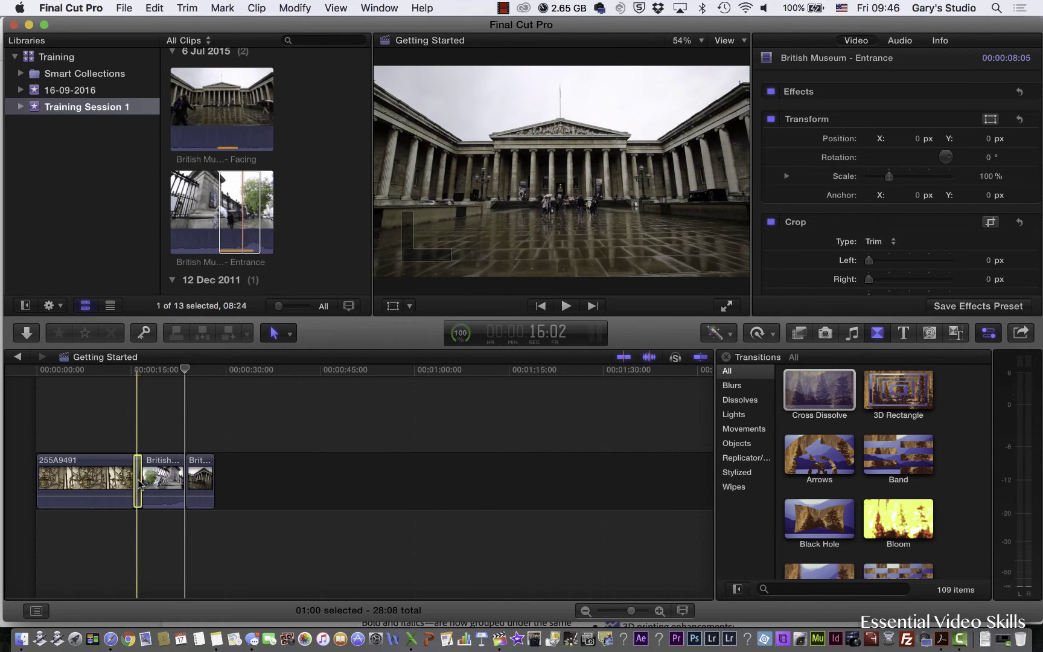
Play across the first Cross Dissolve, and add another Cross Dissolve between the Entrance and Facing clips.
left_click_drag(135, 370, 125, 369)
key("space")
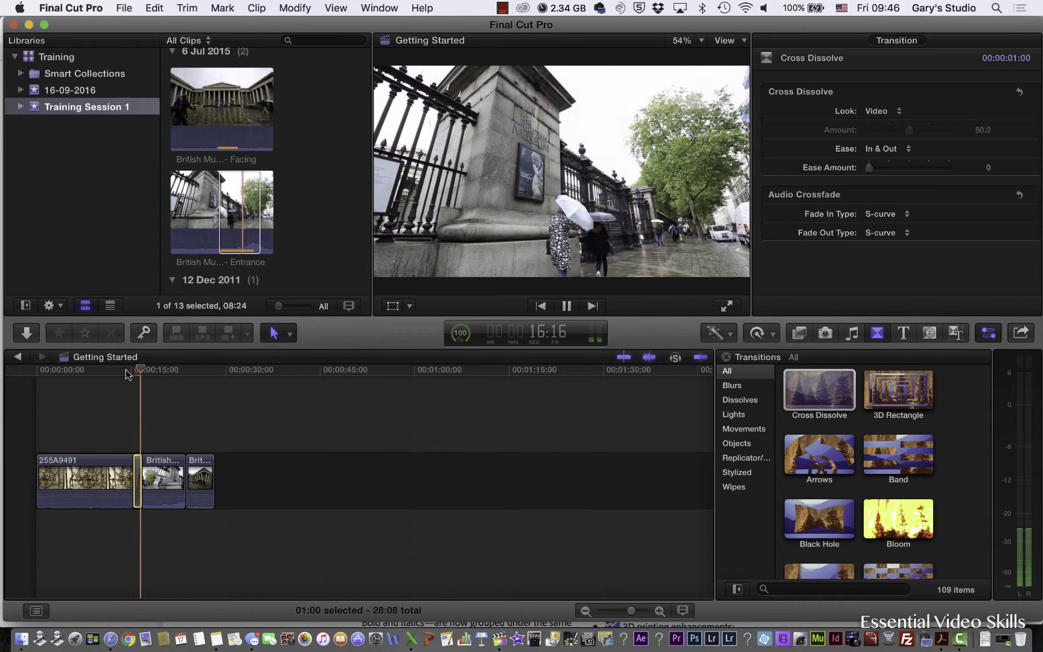
key("space")
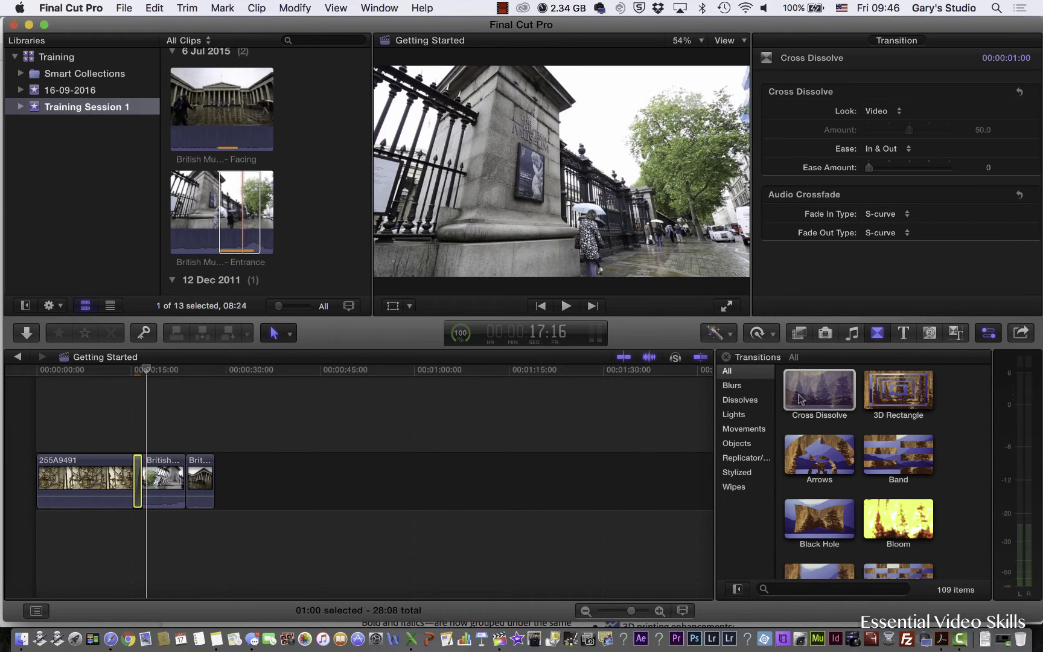
left_click_drag(819, 389, 189, 489)
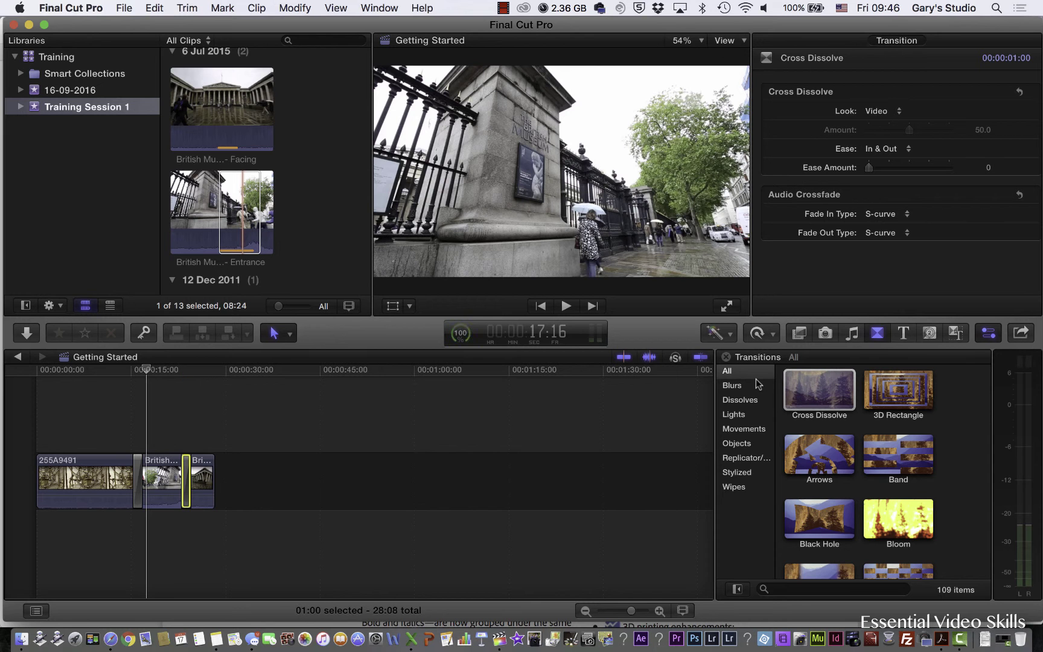
scroll(289, 235, "up", 15)
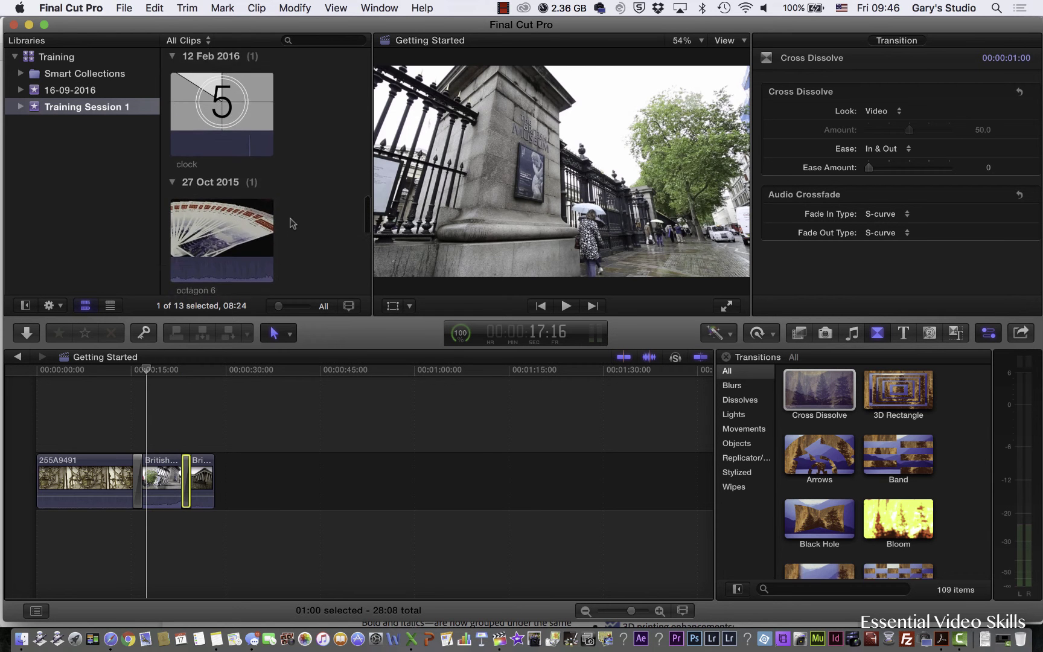
scroll(289, 223, "up", 15)
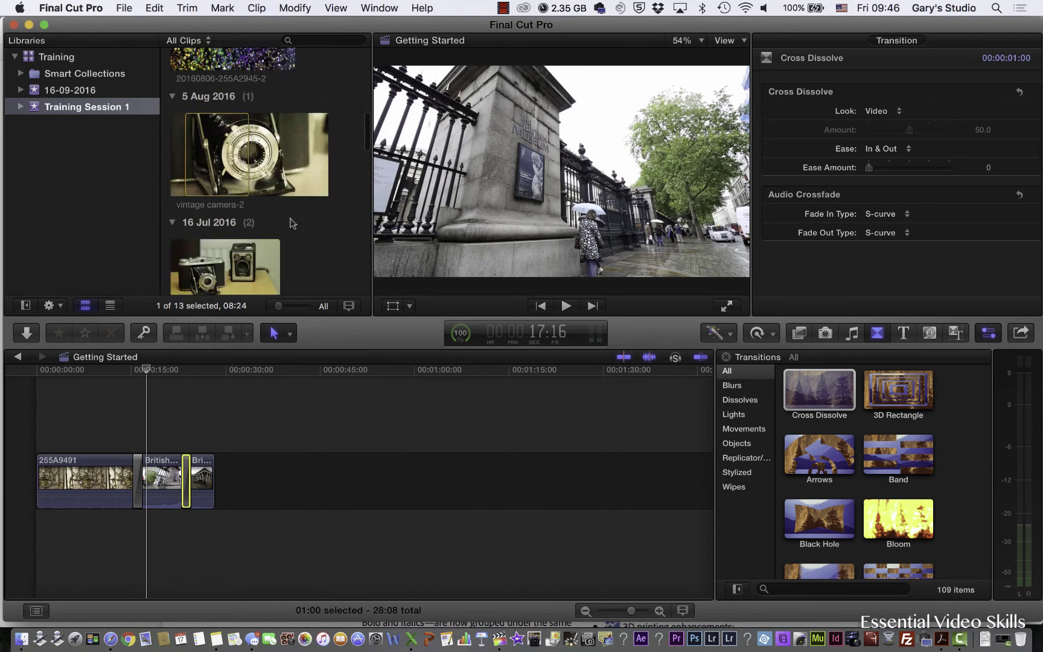
scroll(291, 220, "down", 5)
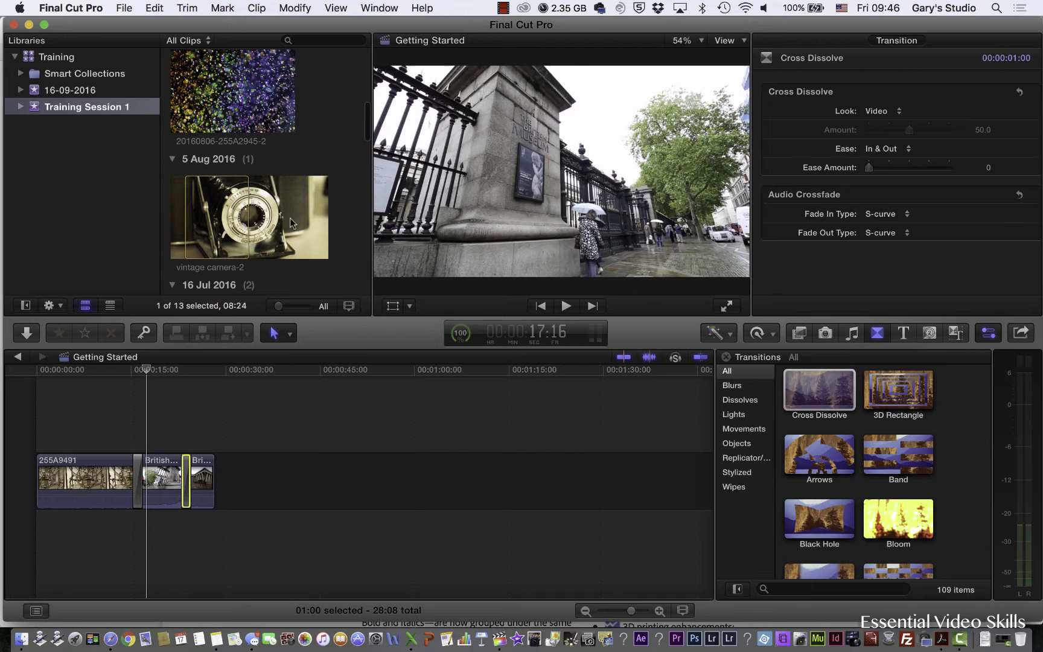
left_click(242, 90)
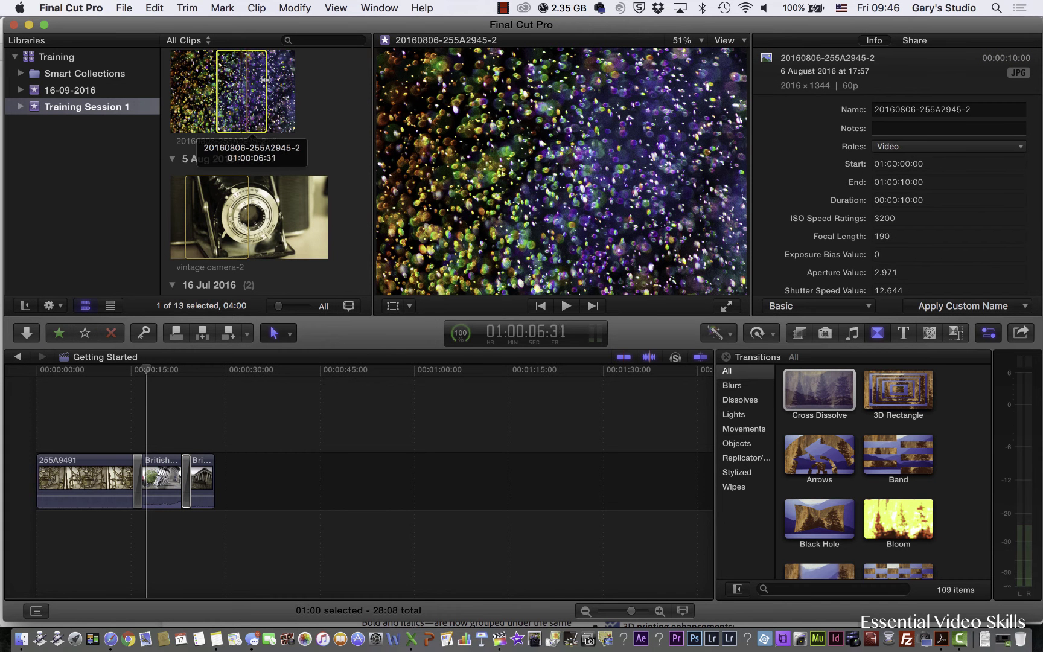
scroll(250, 129, "up", 3)
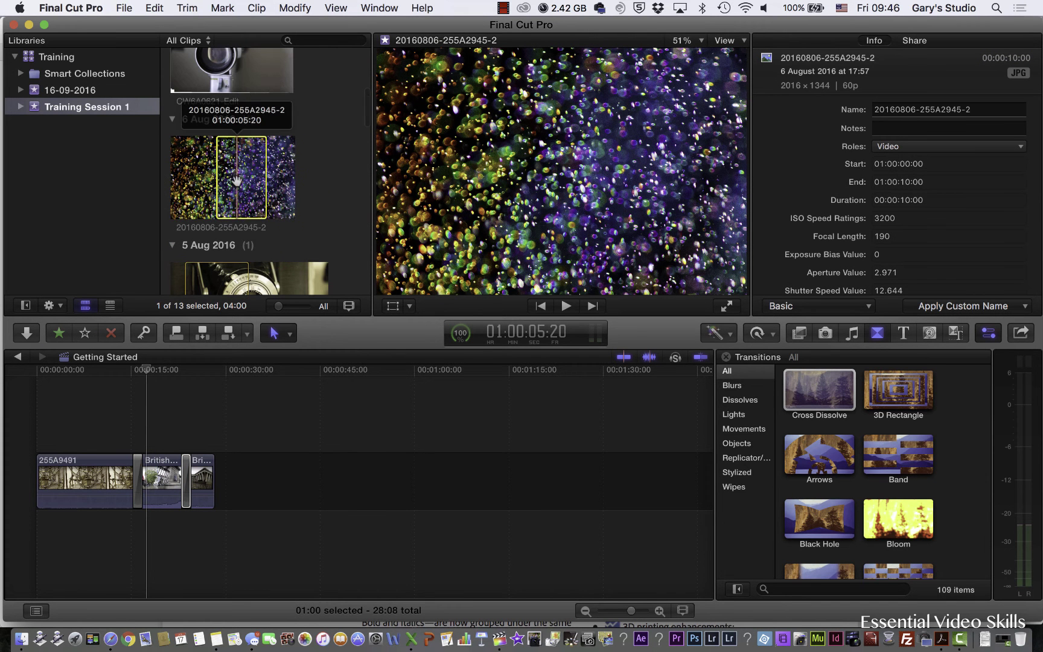
left_click_drag(236, 180, 232, 486)
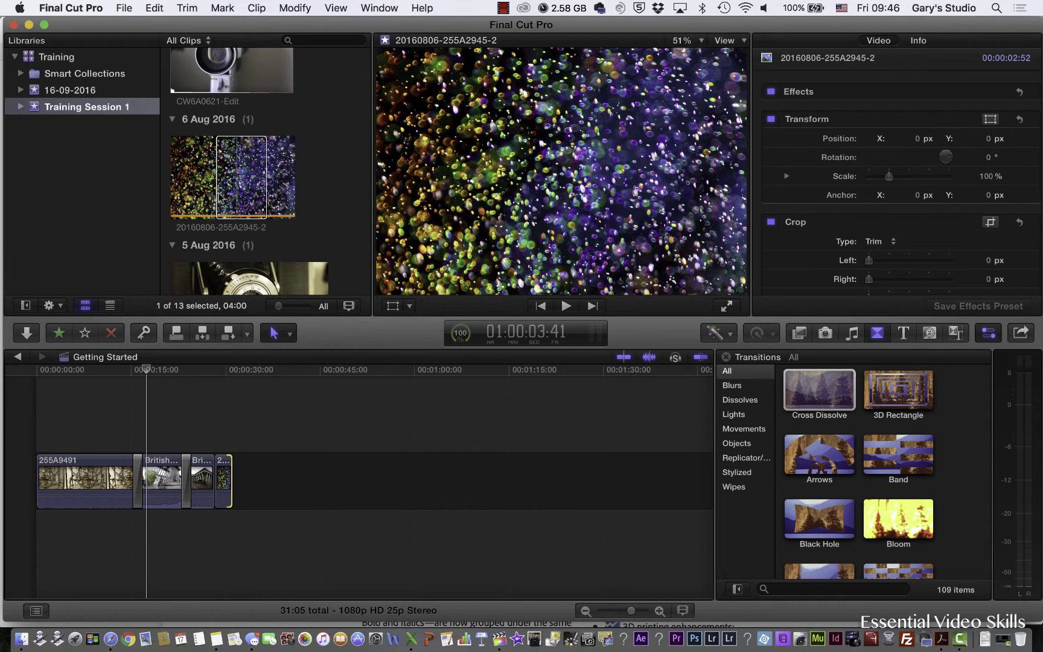
Append the marked section of the vintage camera-2 image to the end of the timeline and shorten it to 02:38.
left_click(241, 181)
scroll(221, 196, "down", 3)
left_click_drag(221, 192, 248, 482)
scroll(828, 428, "down", 5)
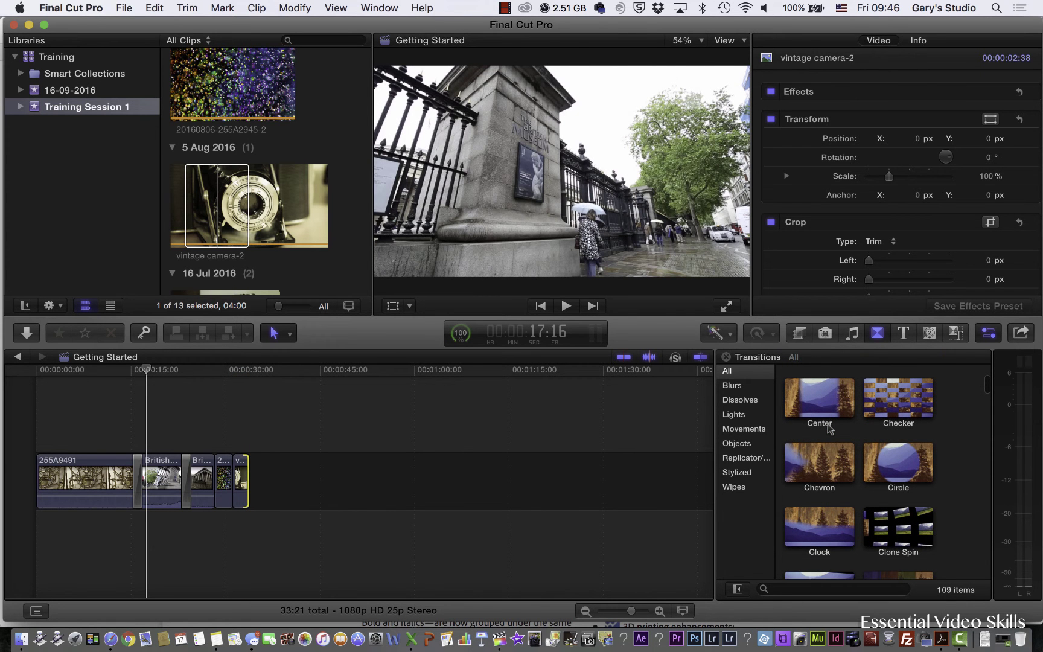
scroll(833, 446, "down", 3)
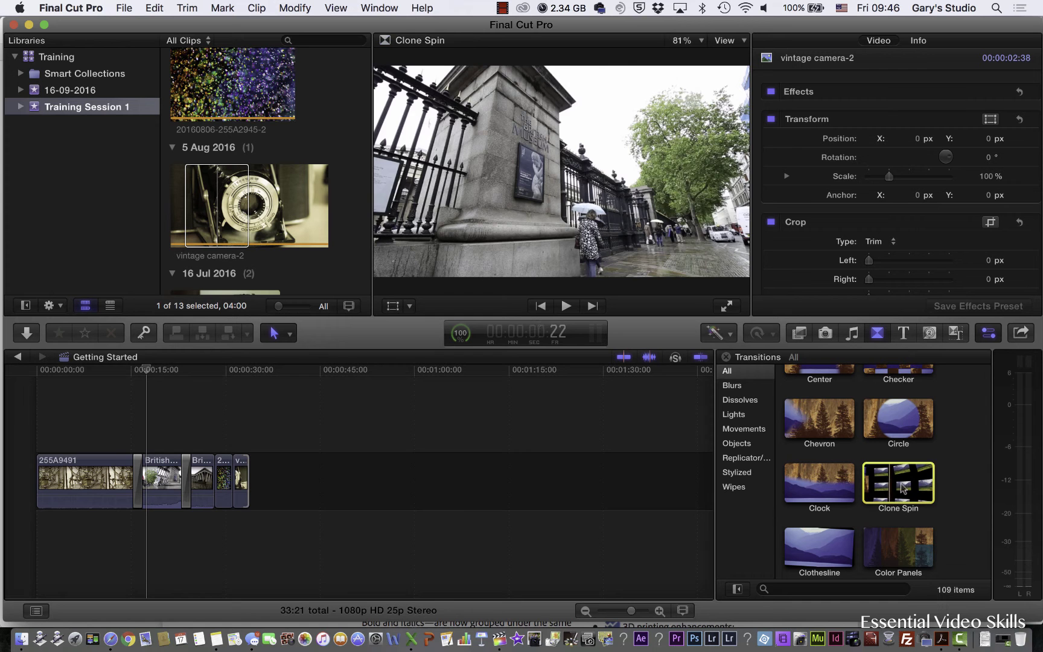
left_click_drag(887, 487, 207, 487)
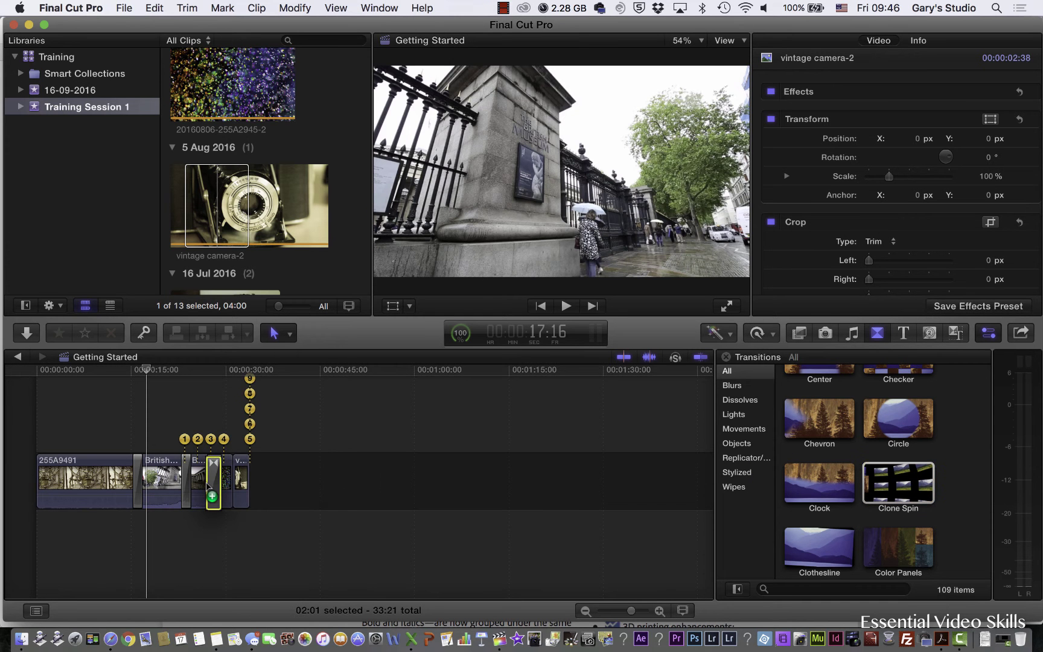
left_click_drag(915, 483, 234, 482)
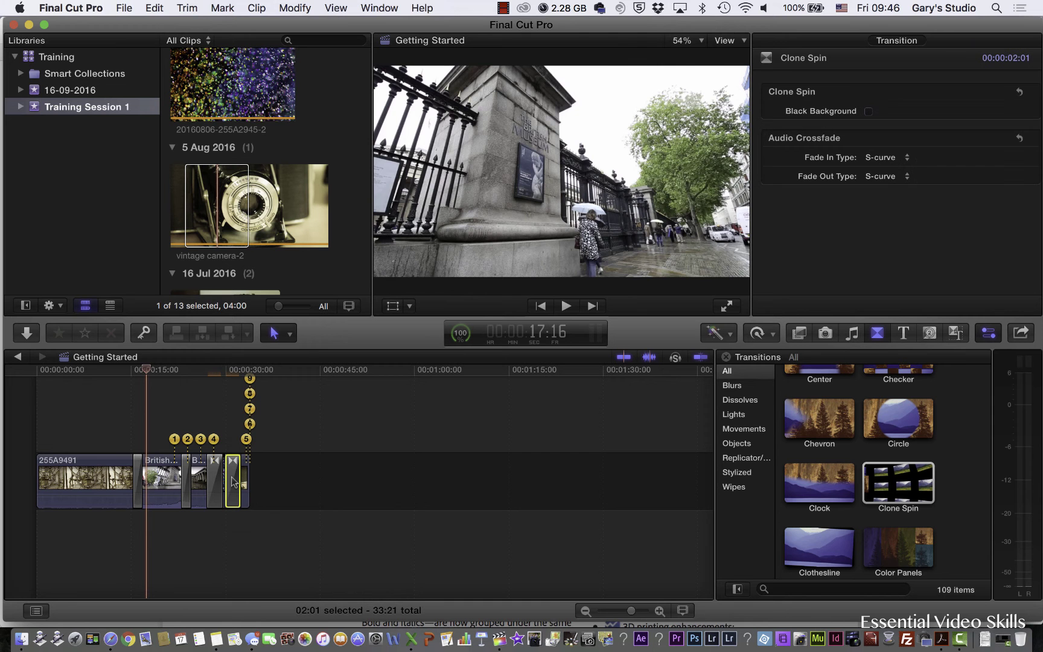
left_click(198, 370)
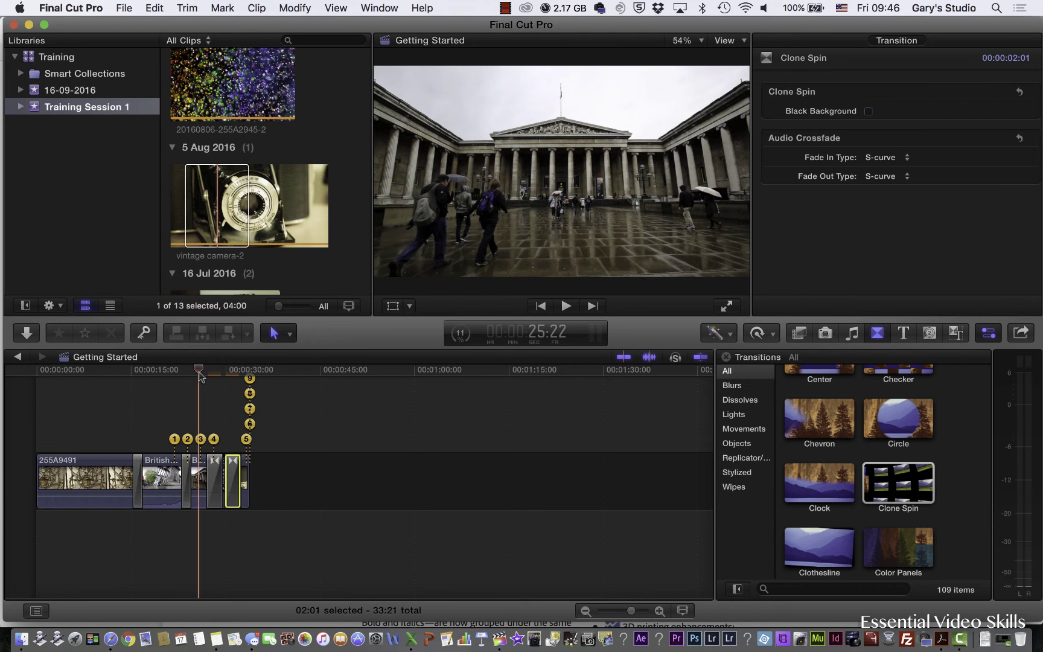
key("space")
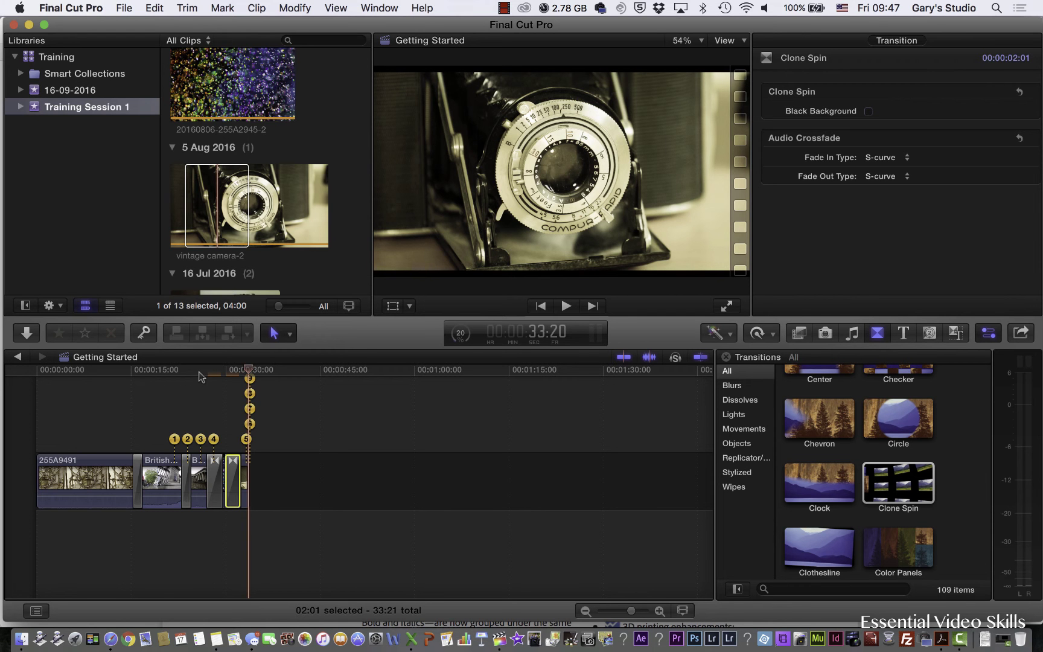
left_click(163, 389)
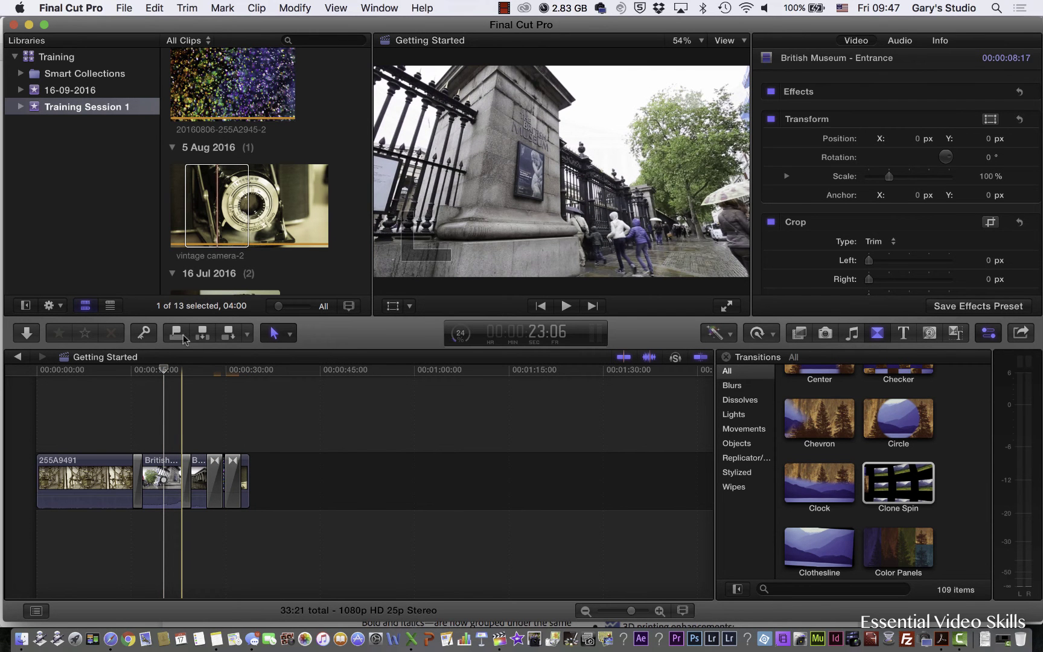
Find the backing track in the event, play its beginning, and mark a section of about 9.6 seconds starting about 40 seconds in.
scroll(237, 207, "down", 10)
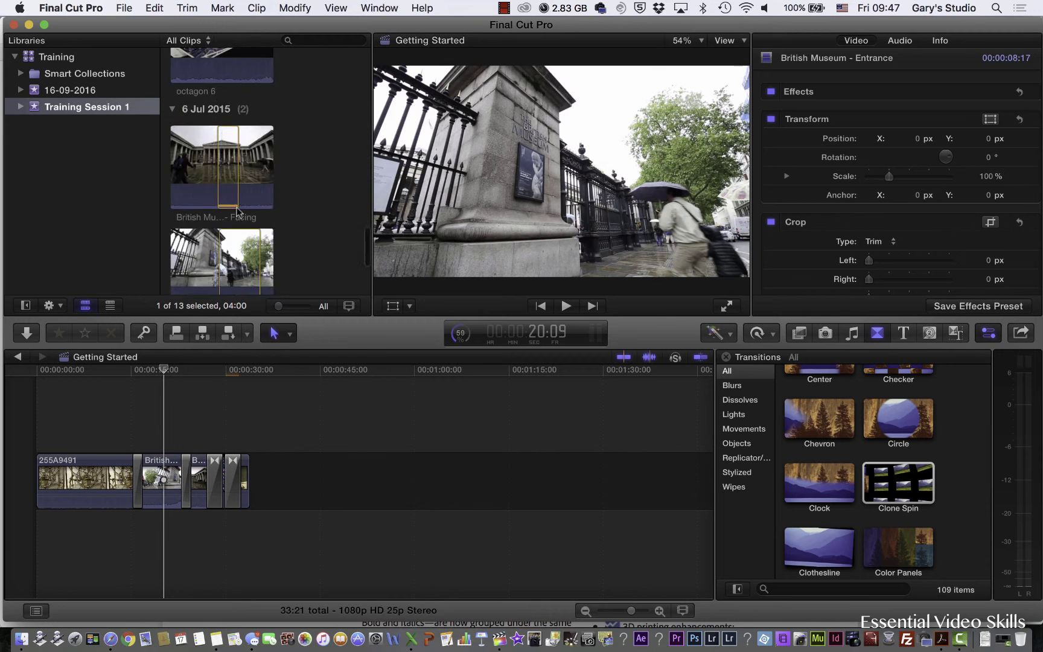
left_click(248, 226)
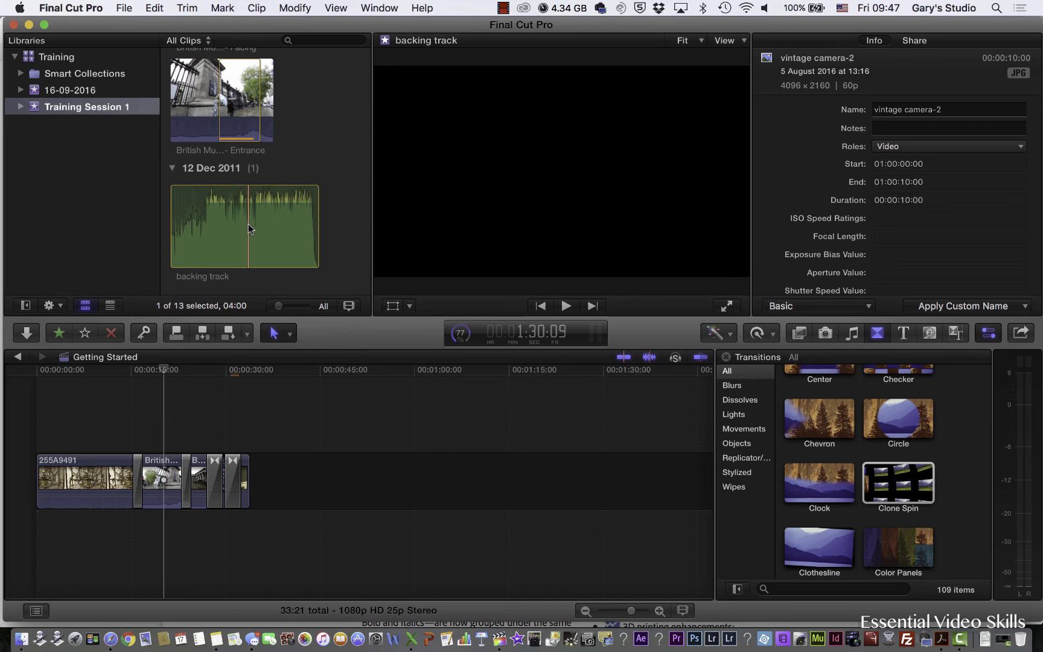
left_click_drag(247, 223, 184, 220)
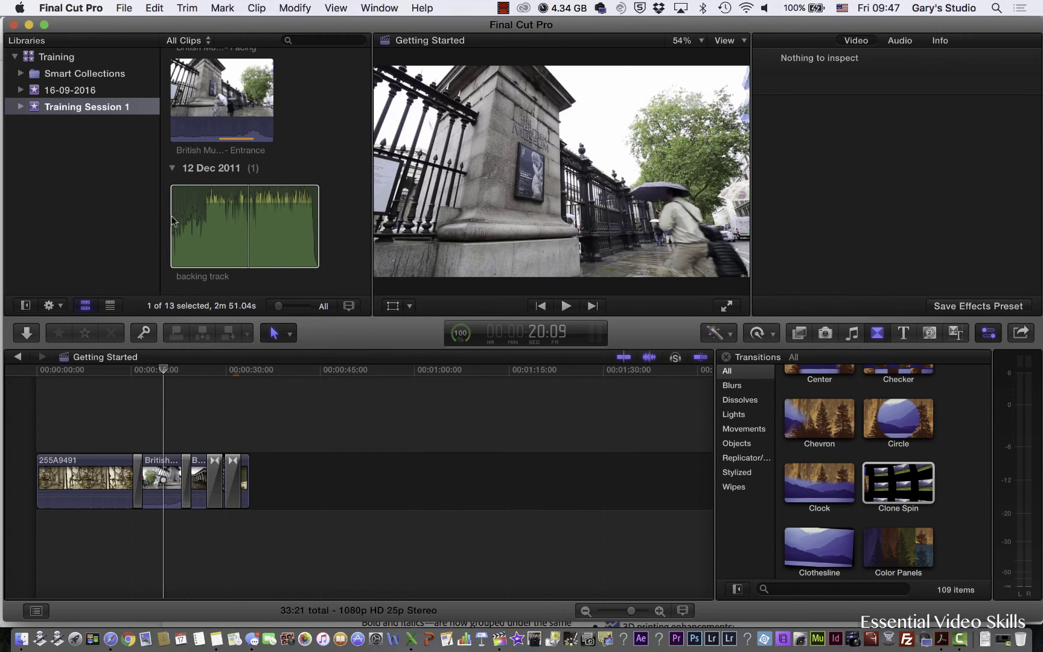
left_click(184, 221)
key("space")
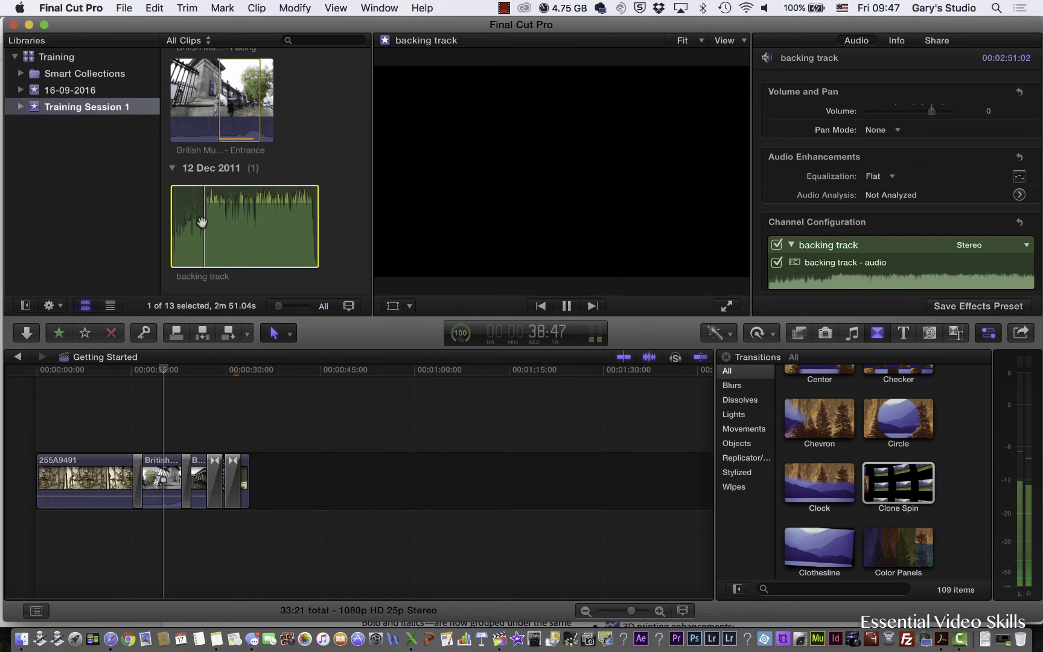
key("i")
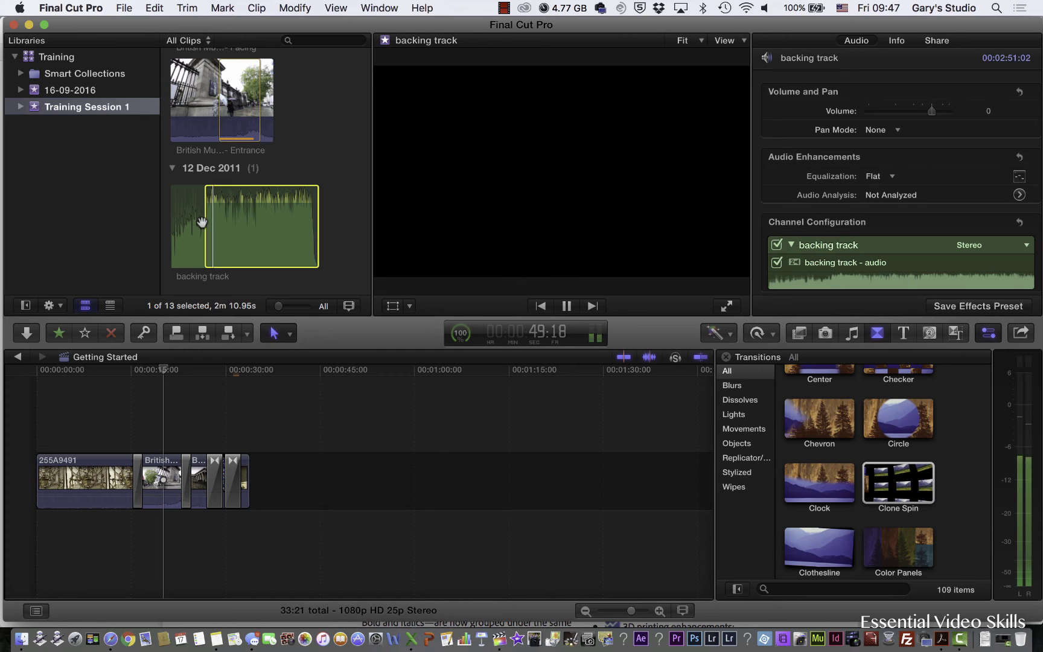
key("o")
key("space")
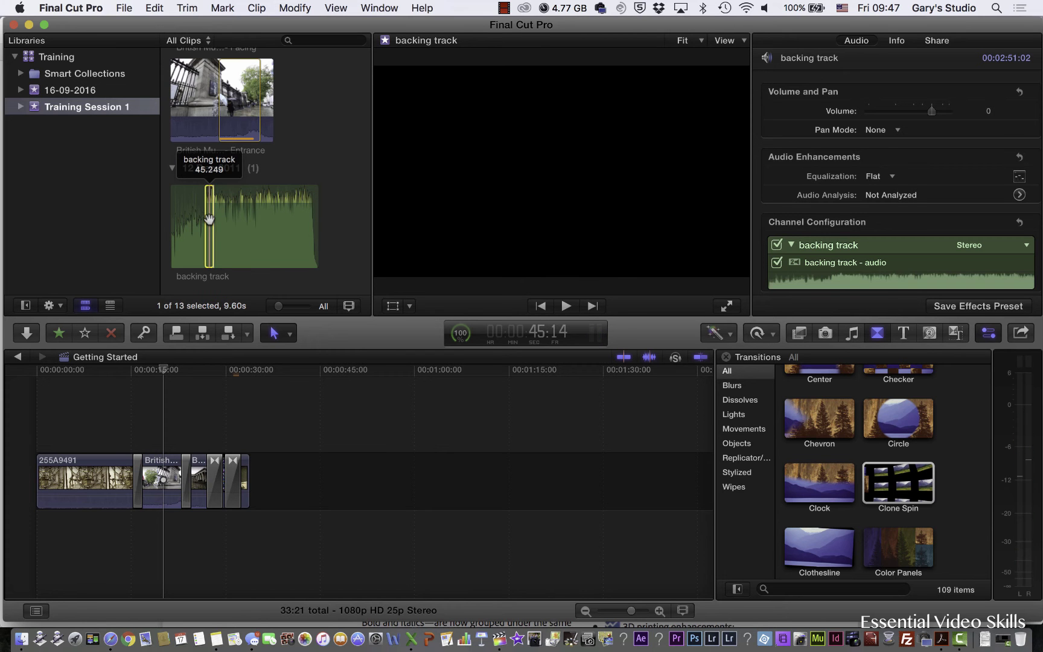
Connect the marked backing track section beneath the first clip, extend it to the end of the video, and play part of it.
left_click_drag(209, 218, 244, 534)
left_click(94, 369)
key("space")
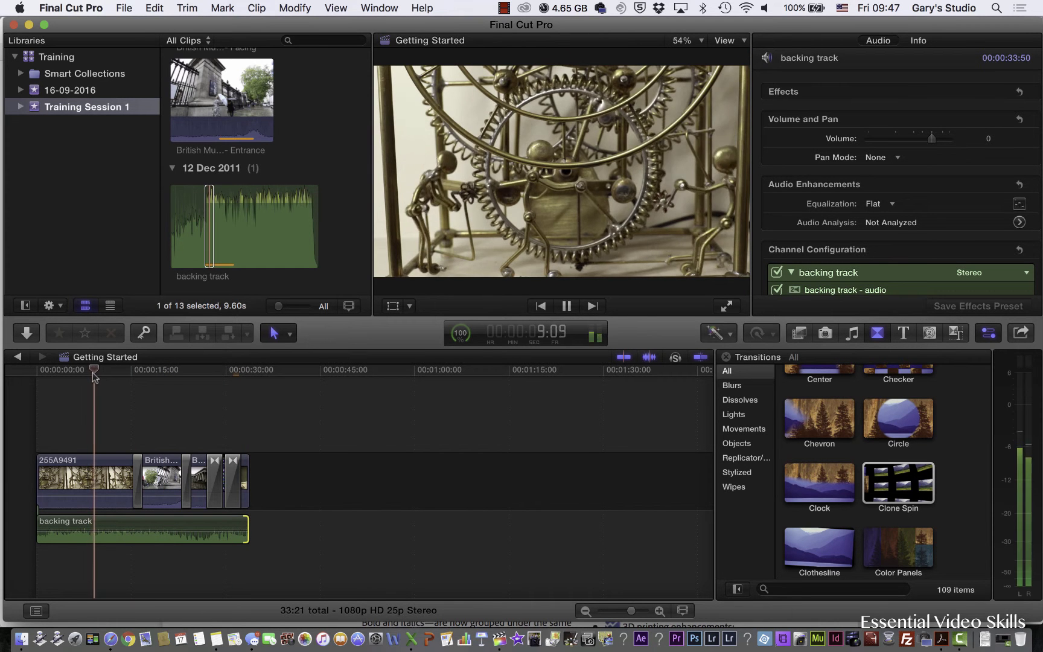
key("space")
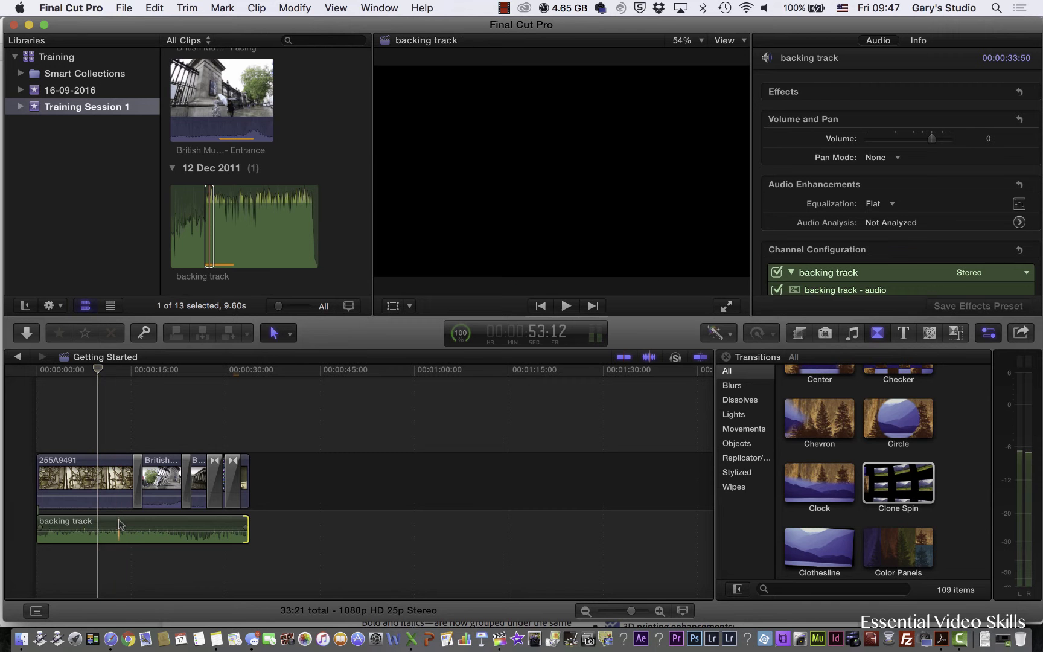
Try out the volume adjustment on the backing track in the timeline.
left_click(119, 524)
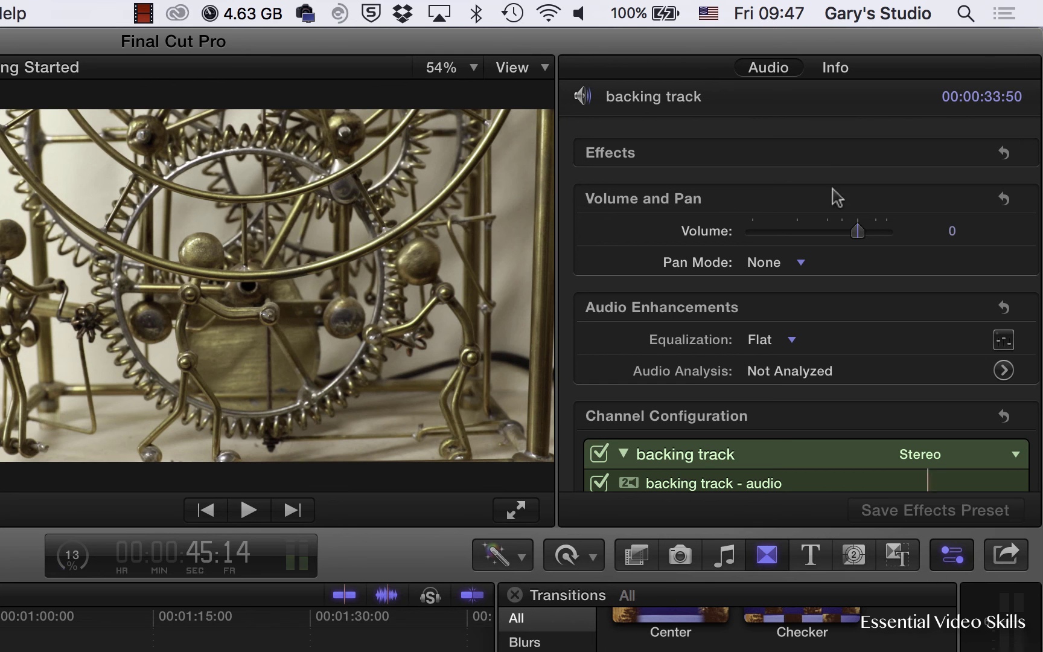
mouse_move(854, 239)
left_mouse_down()
mouse_move(877, 241)
mouse_move(812, 250)
mouse_move(885, 256)
mouse_move(855, 261)
left_mouse_up()
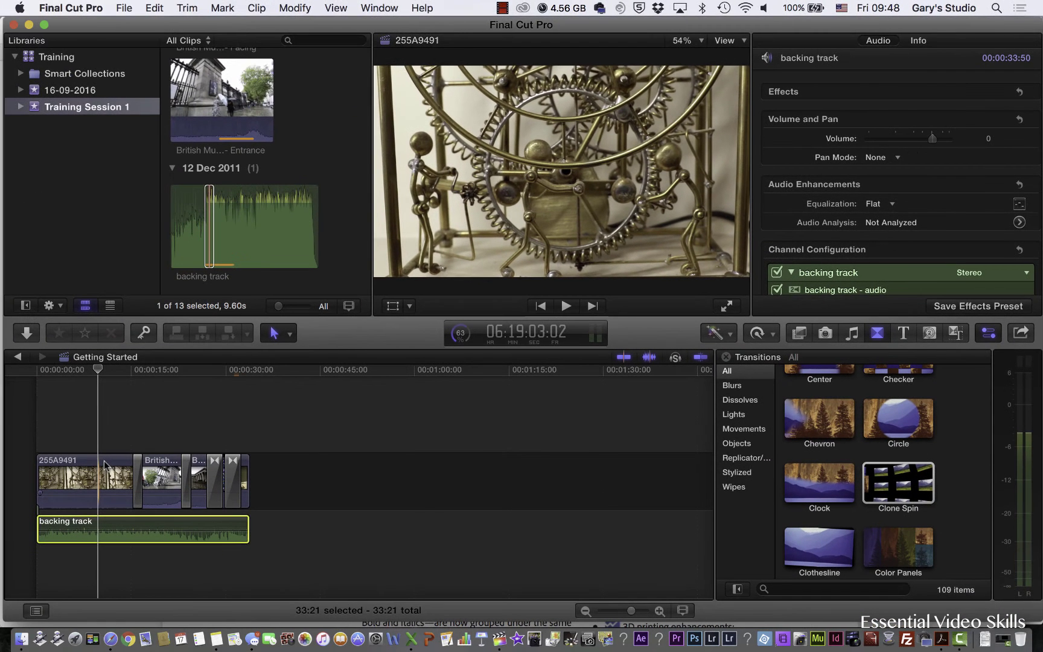
left_click(103, 460)
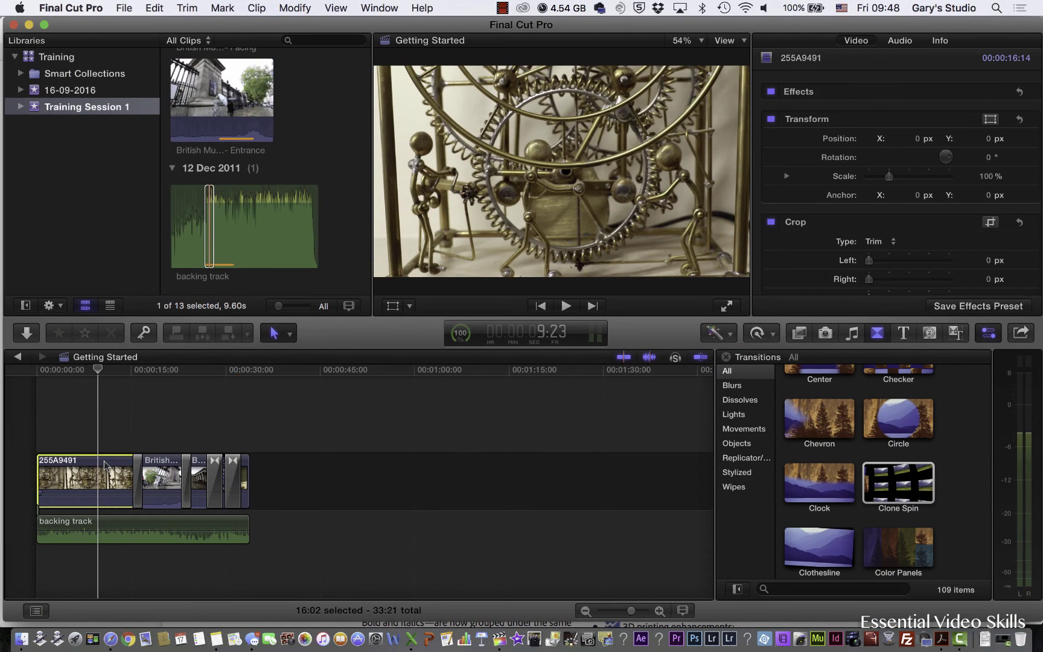
left_click(165, 369)
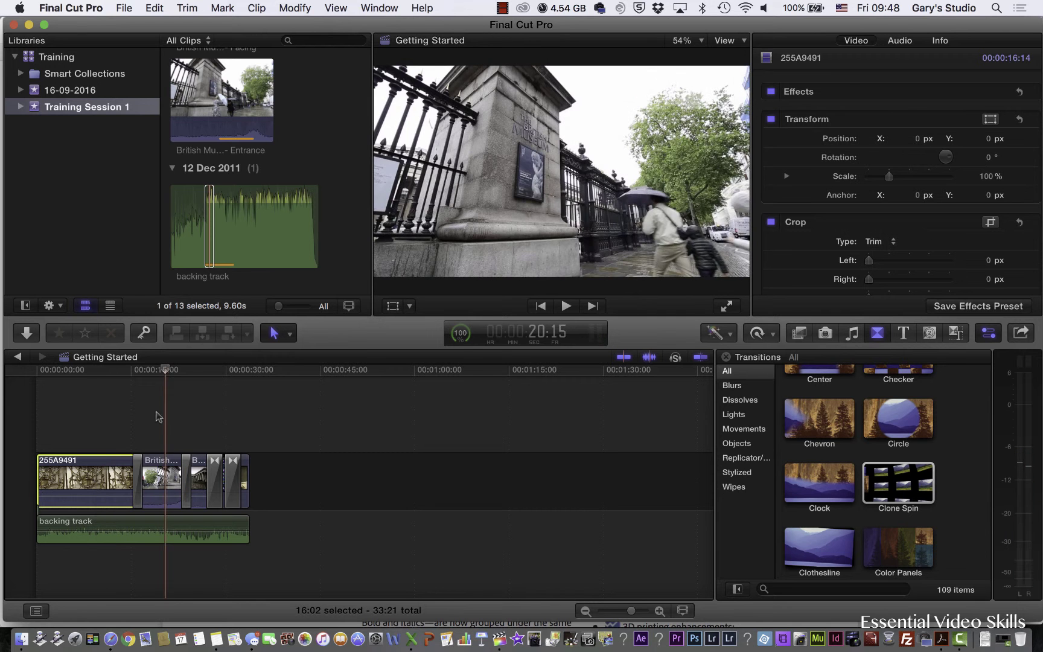
Set the audio volume of the British Museum - Entrance clip in the timeline to -29.
left_click(162, 480)
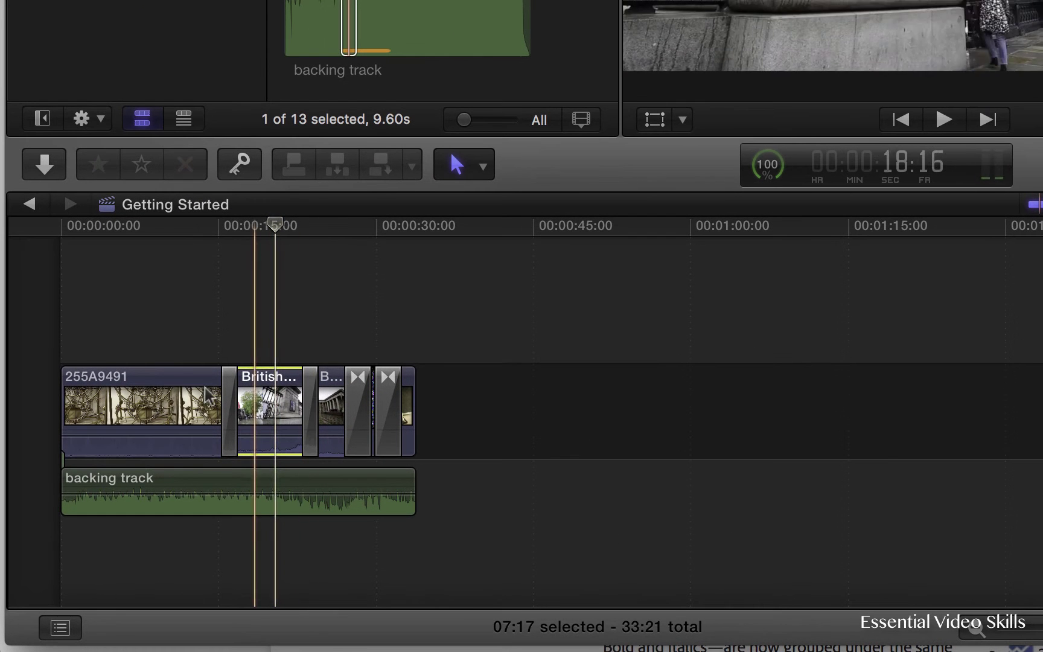
left_click(151, 432)
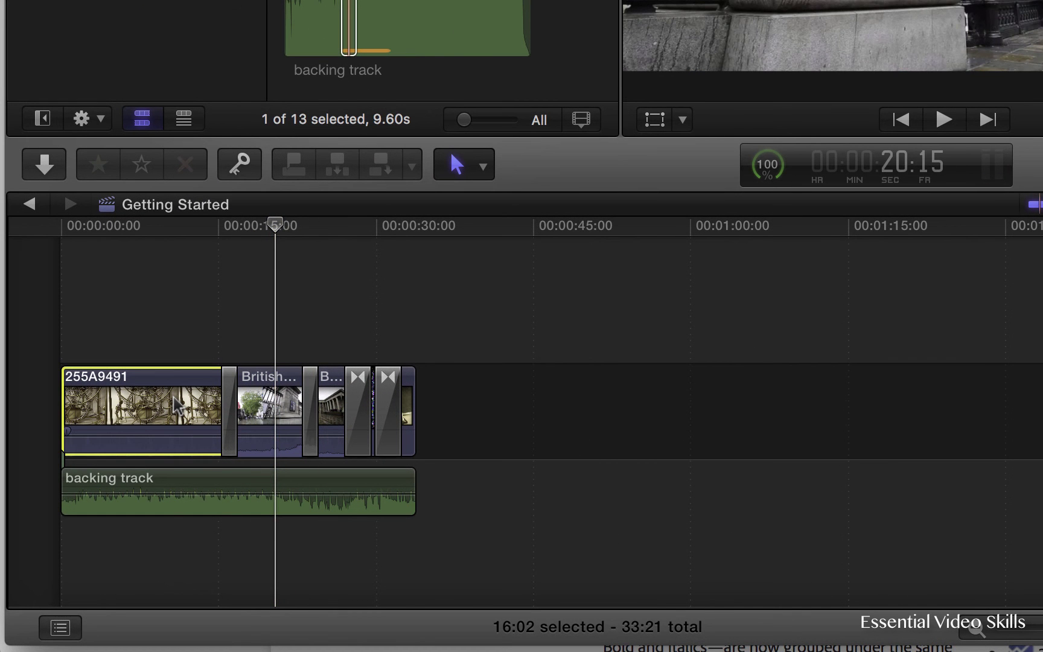
left_click(282, 421)
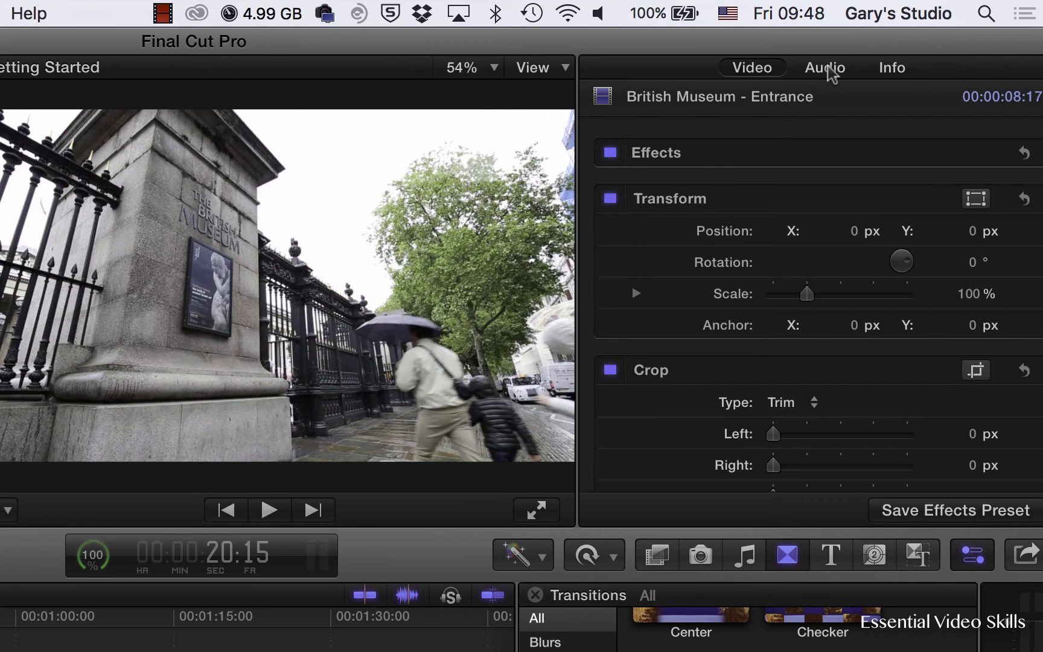
left_click(832, 71)
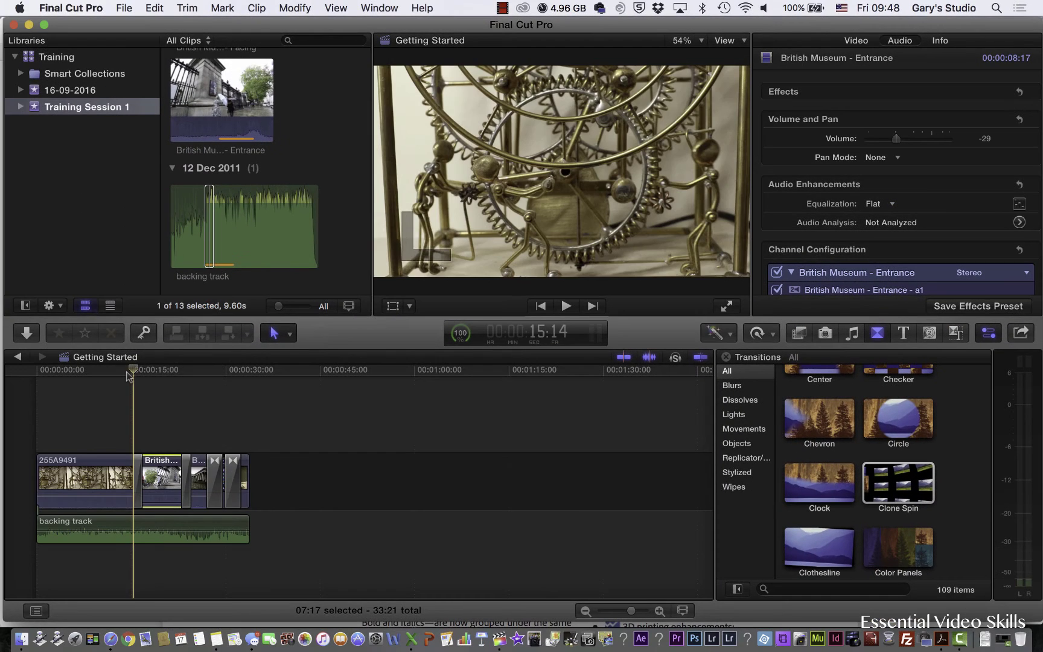
Play from the end of clip 255A9491 into British Museum - Entrance to check the clip sound against the backing track.
key("space")
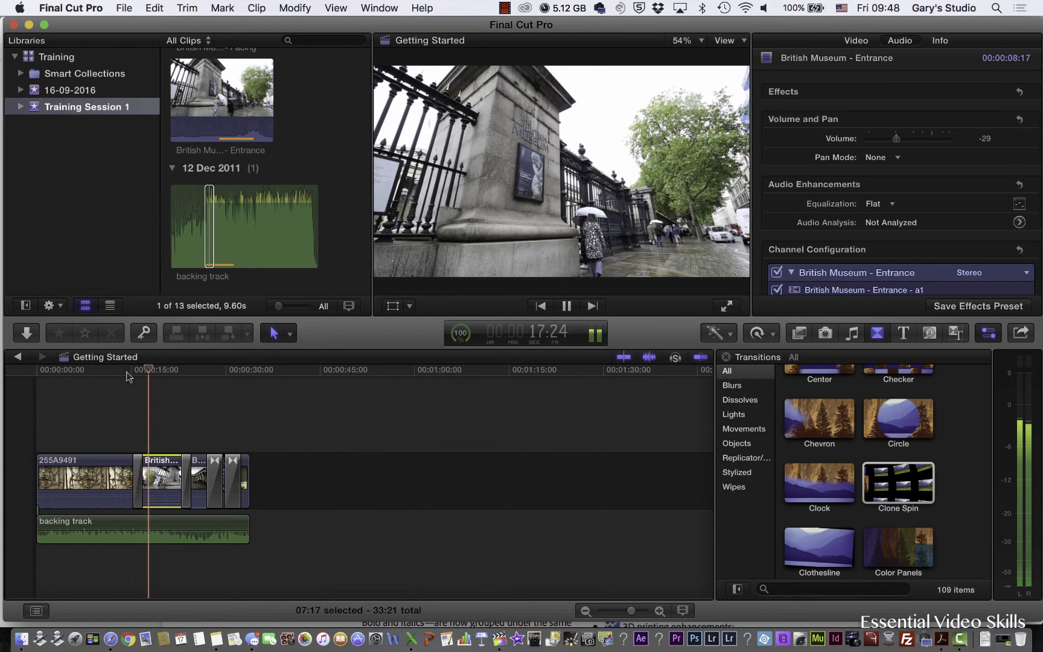
key("XF86AudioRaiseVolume")
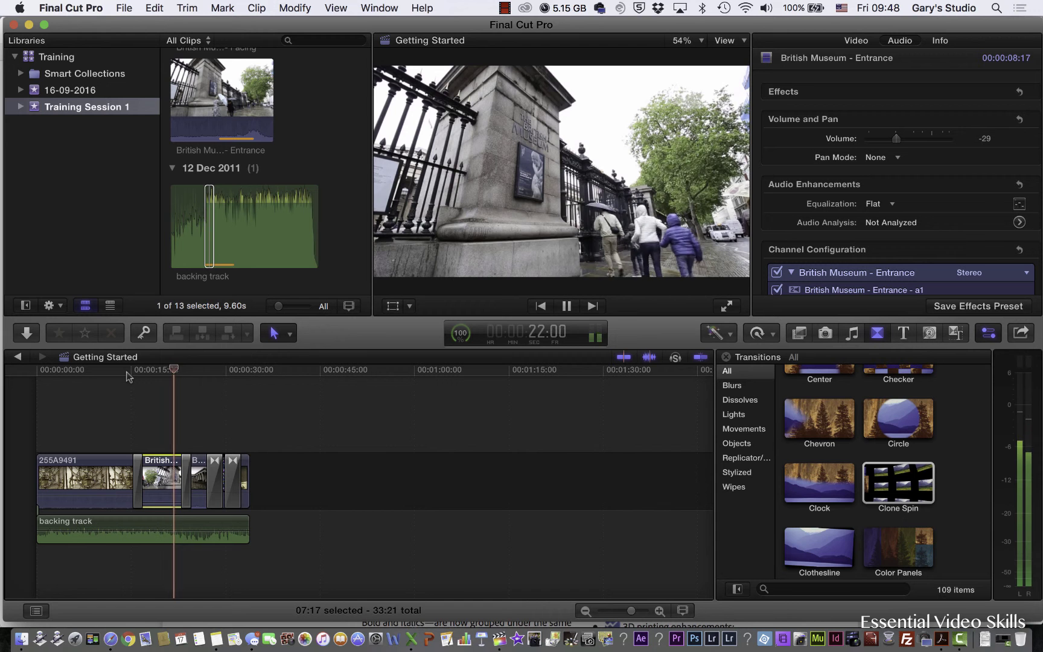
key("XF86AudioMute")
key("space")
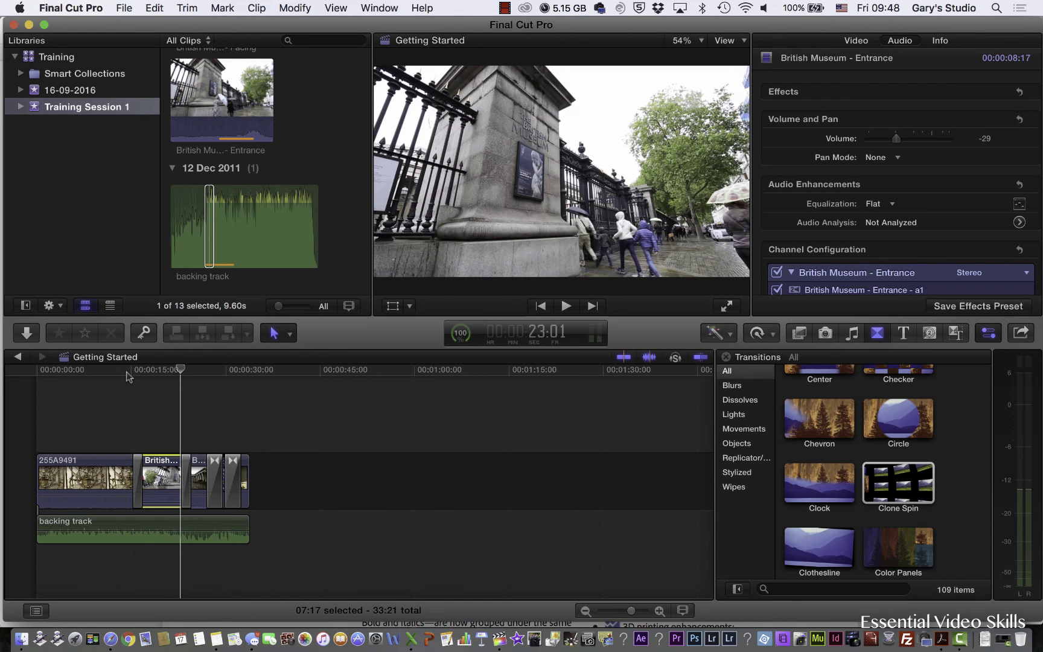
Find the clock clip in the event, insert it at the very start of the timeline, and play the new opening.
scroll(226, 180, "up", 10)
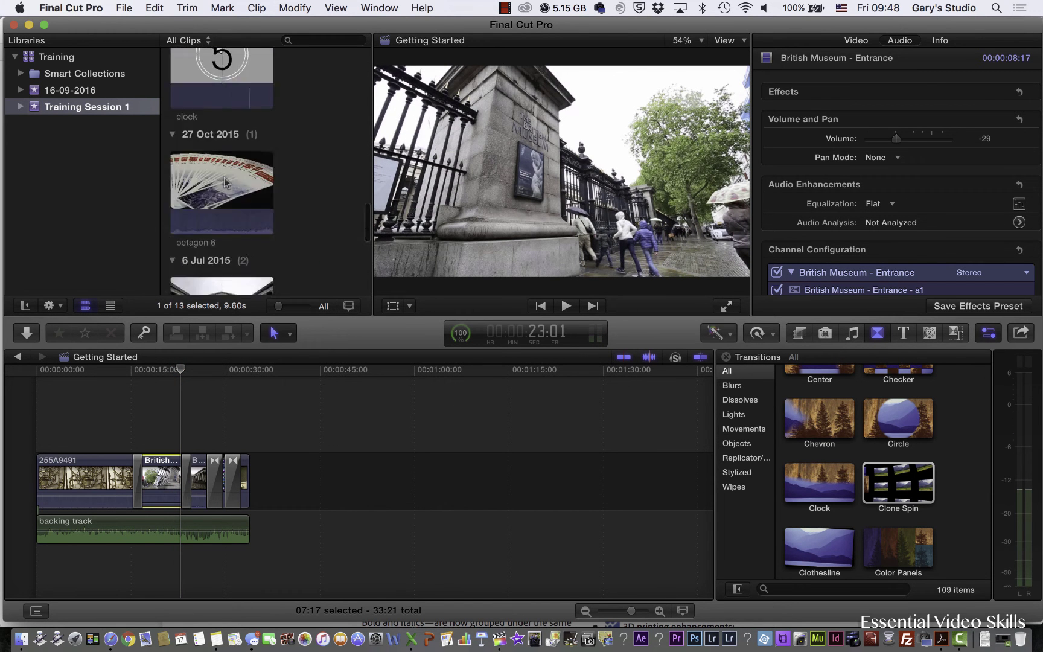
scroll(226, 182, "down", 1)
left_click(225, 181)
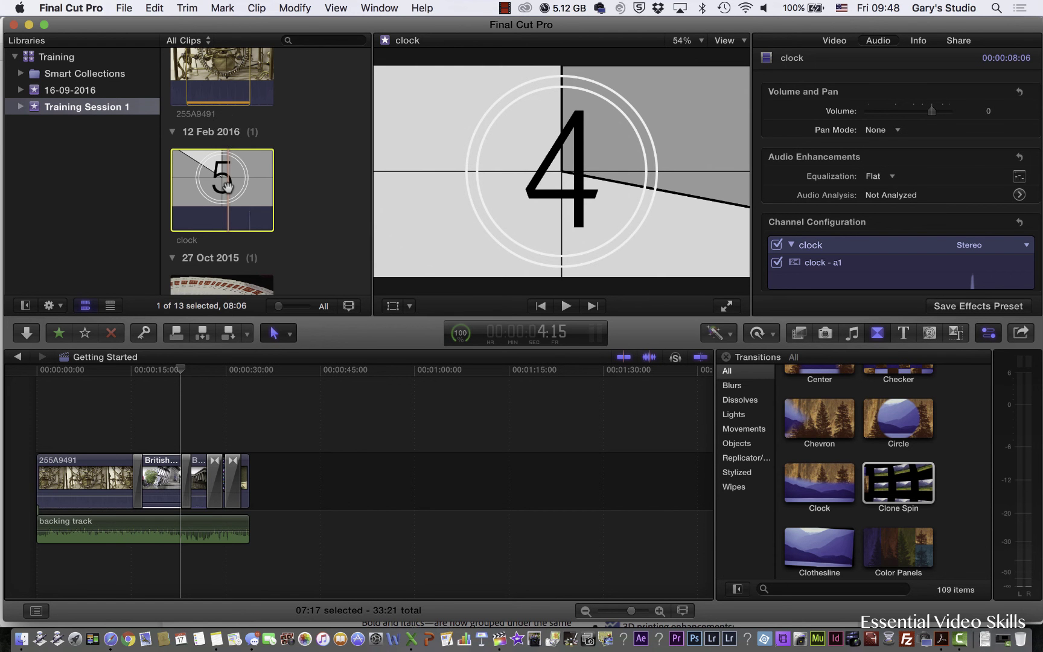
left_click_drag(212, 174, 34, 465)
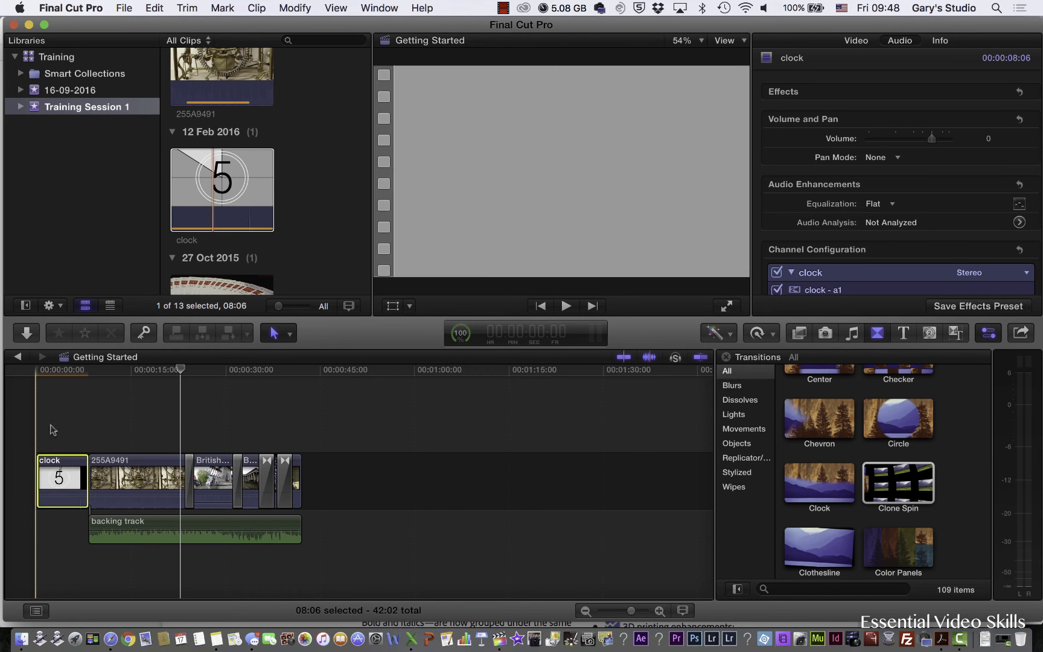
key("space")
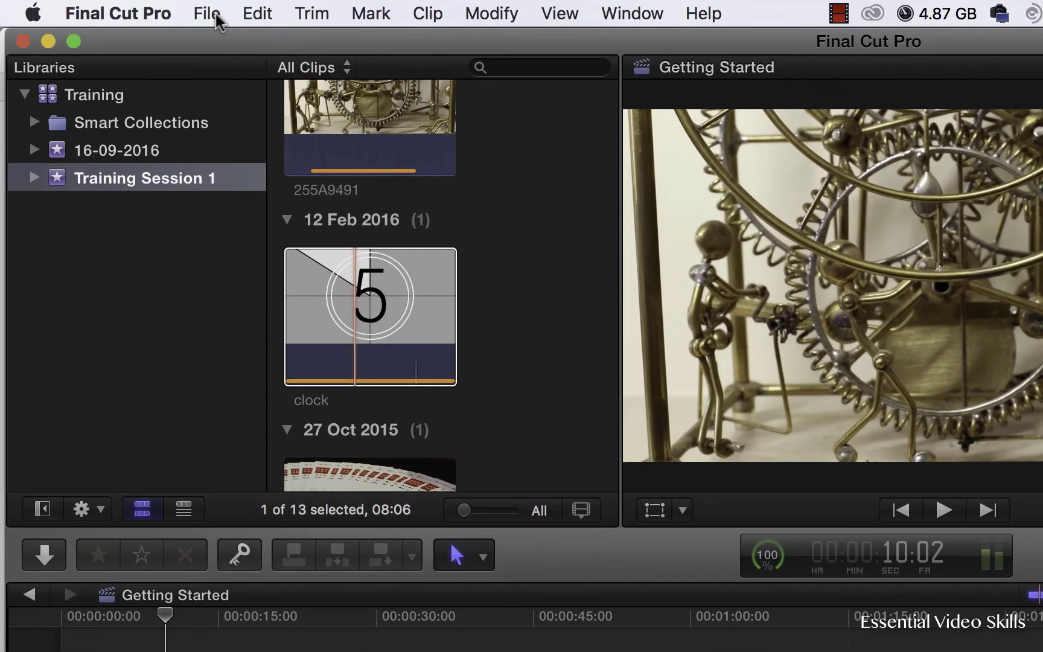
Open the Apple Devices 1080p export for the project, keeping the Apple Devices format and 1920 x 1080 resolution.
left_click(128, 9)
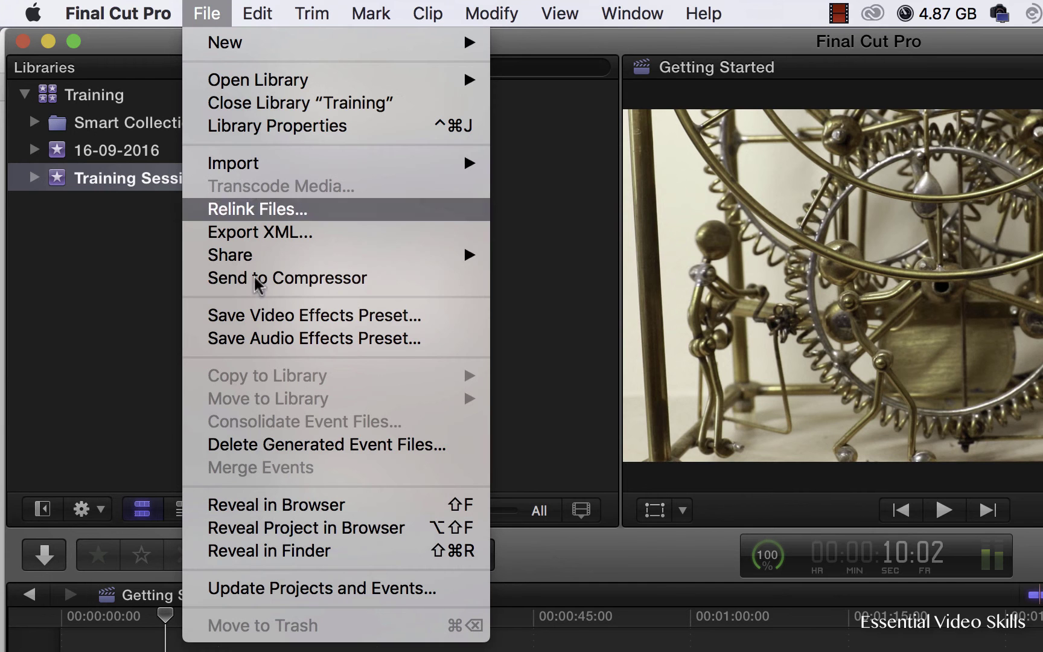
mouse_move(270, 256)
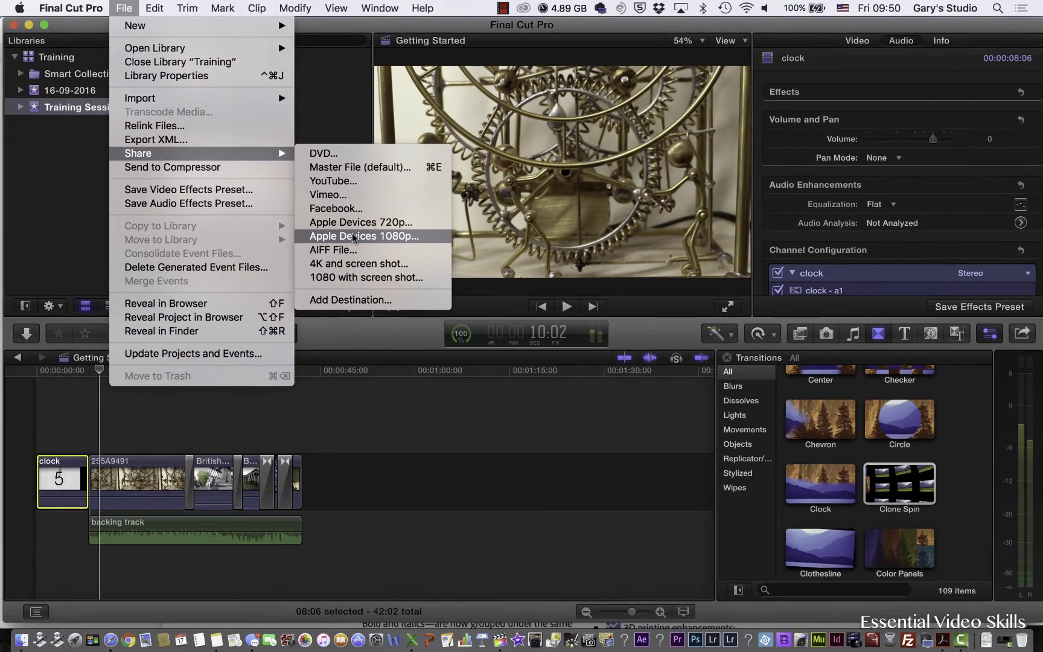
left_click(351, 236)
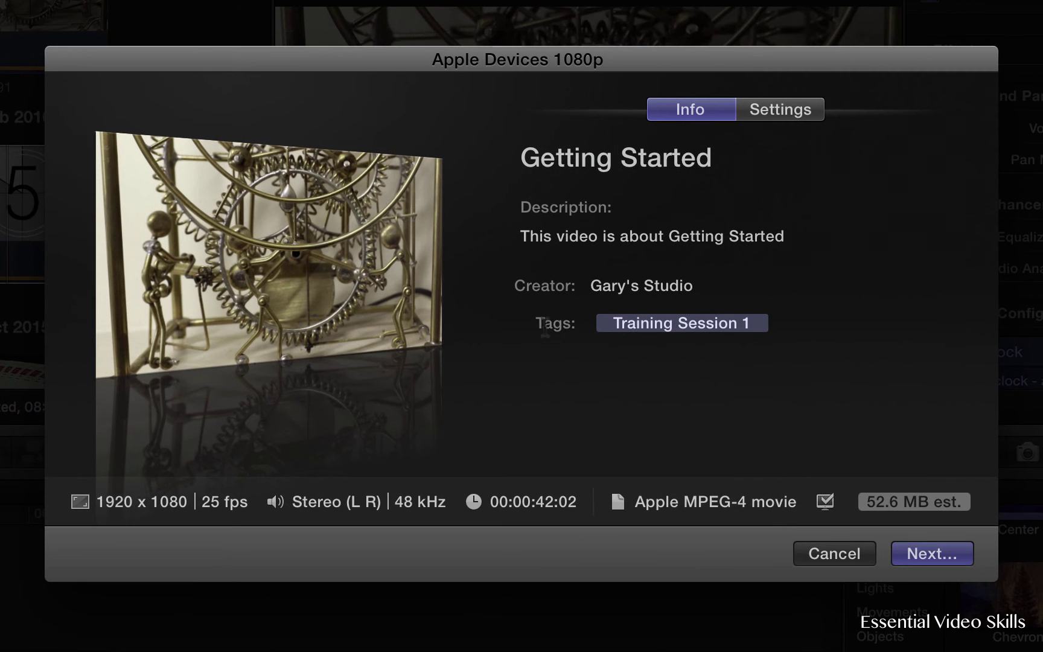
left_click(757, 109)
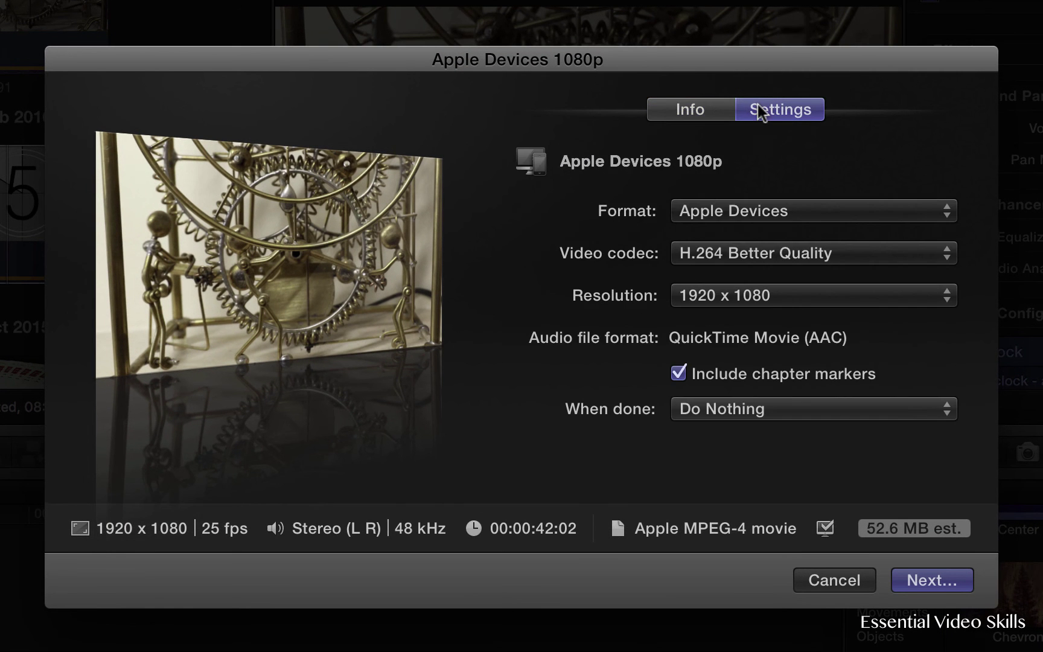
left_click(796, 300)
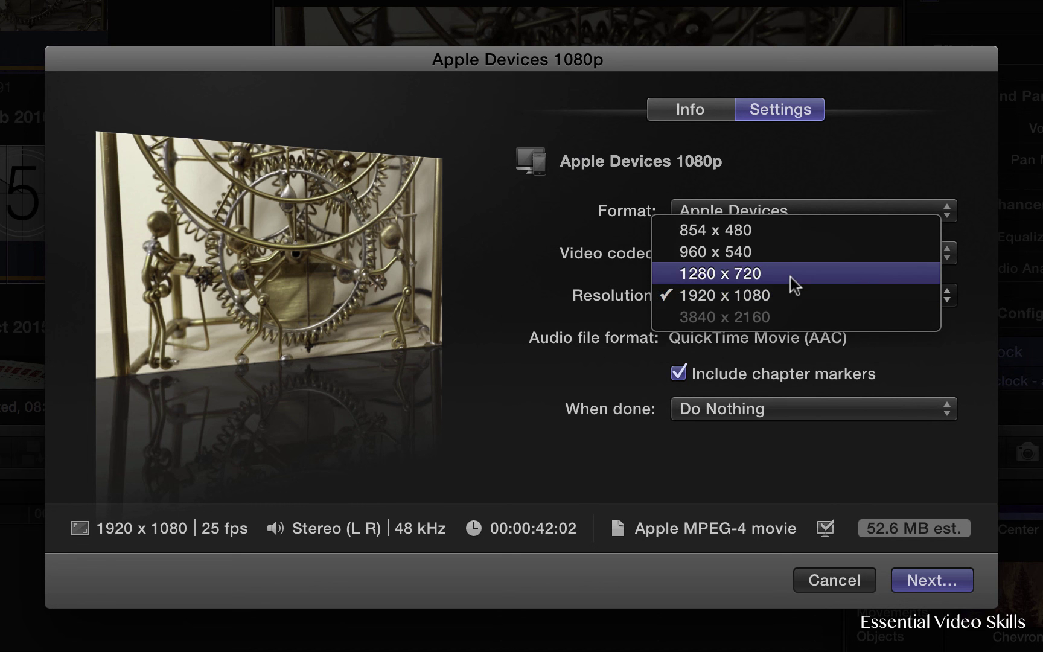
left_click(790, 295)
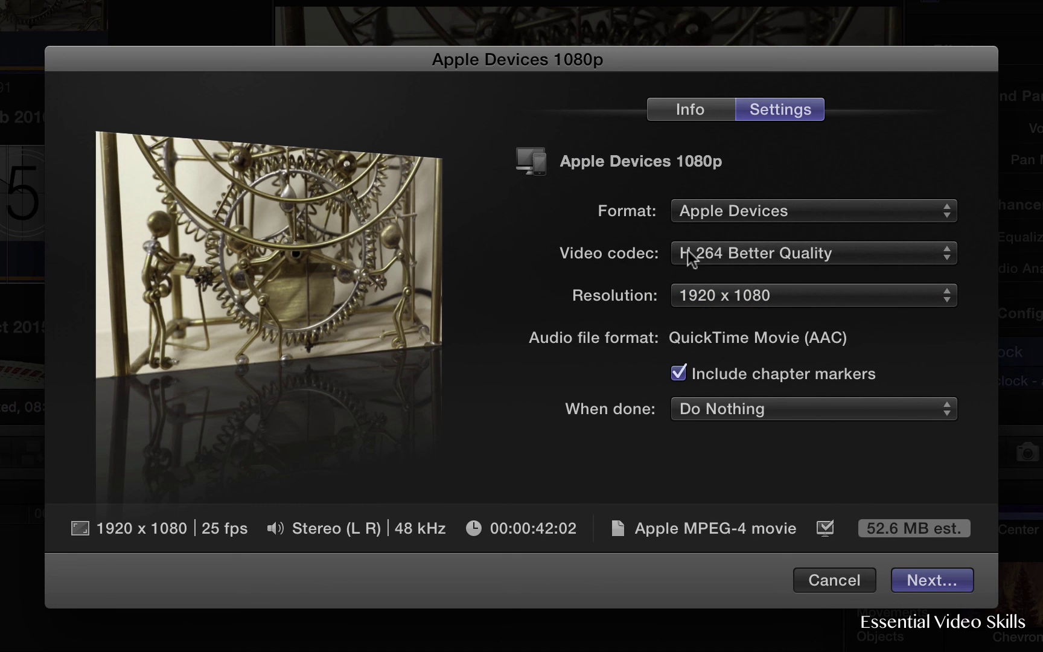
left_click(733, 209)
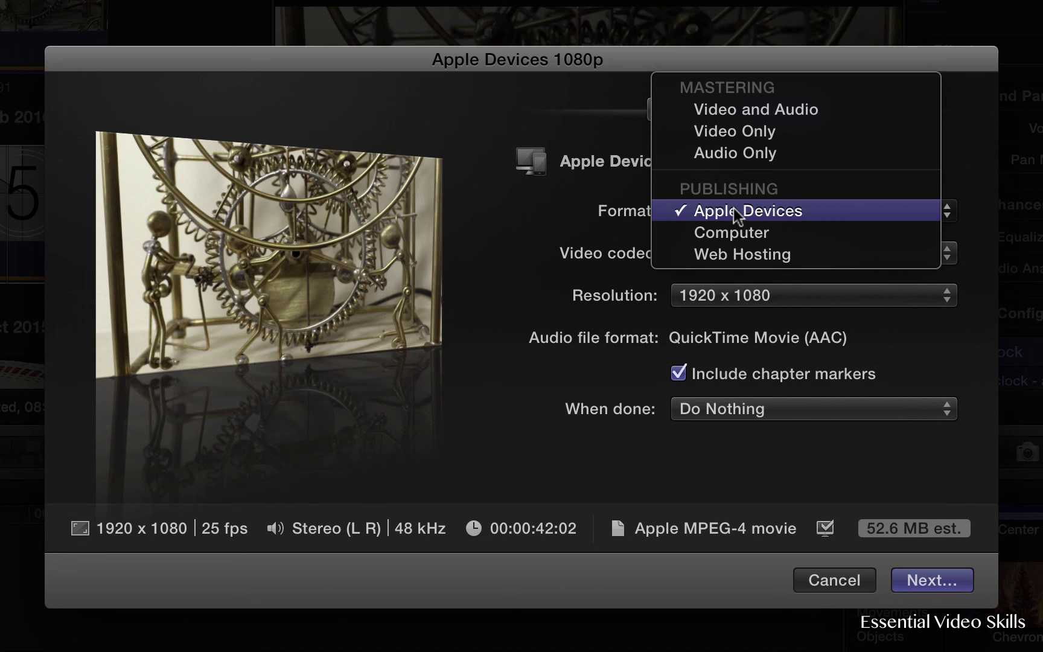
left_click(733, 210)
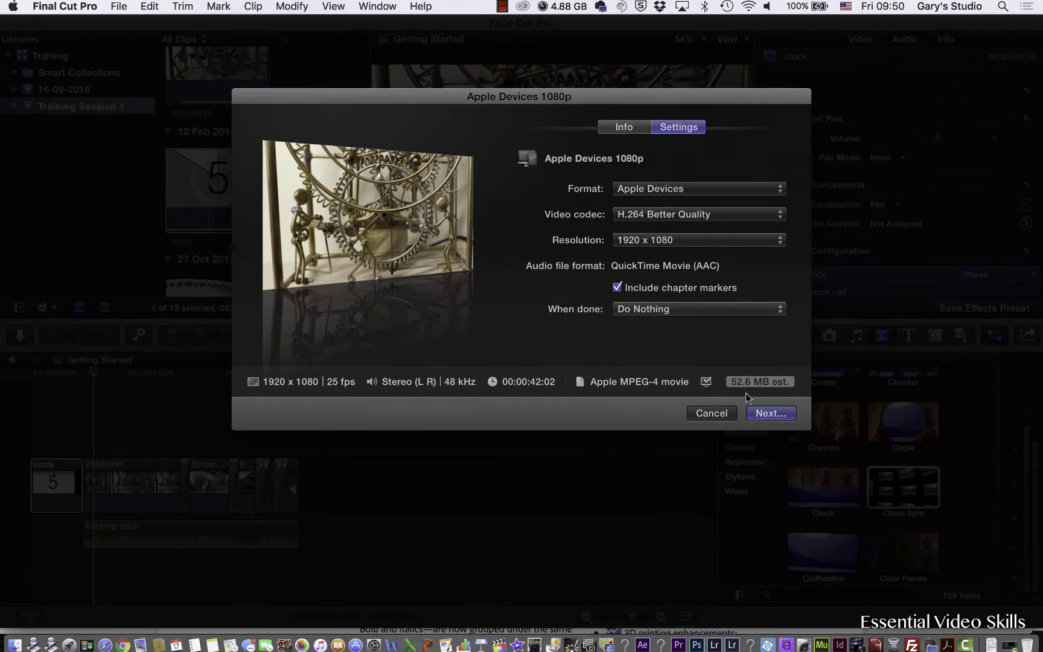
Save the export as Getting Started in the Essential Video Skills Training folder and check the sharing progress in the background tasks.
left_click(759, 410)
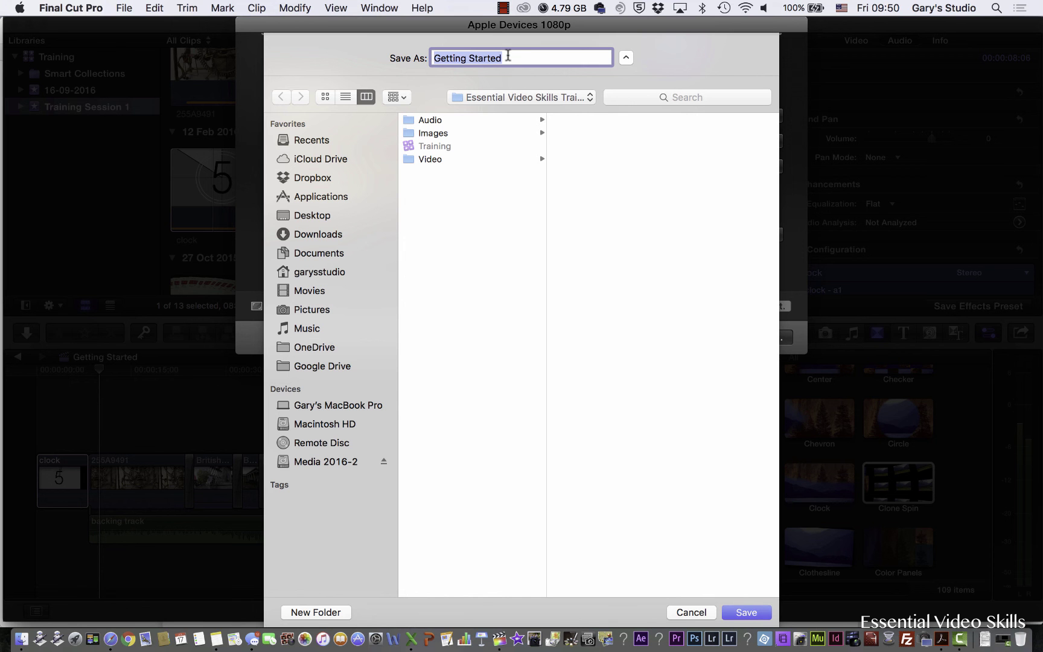
left_click(745, 612)
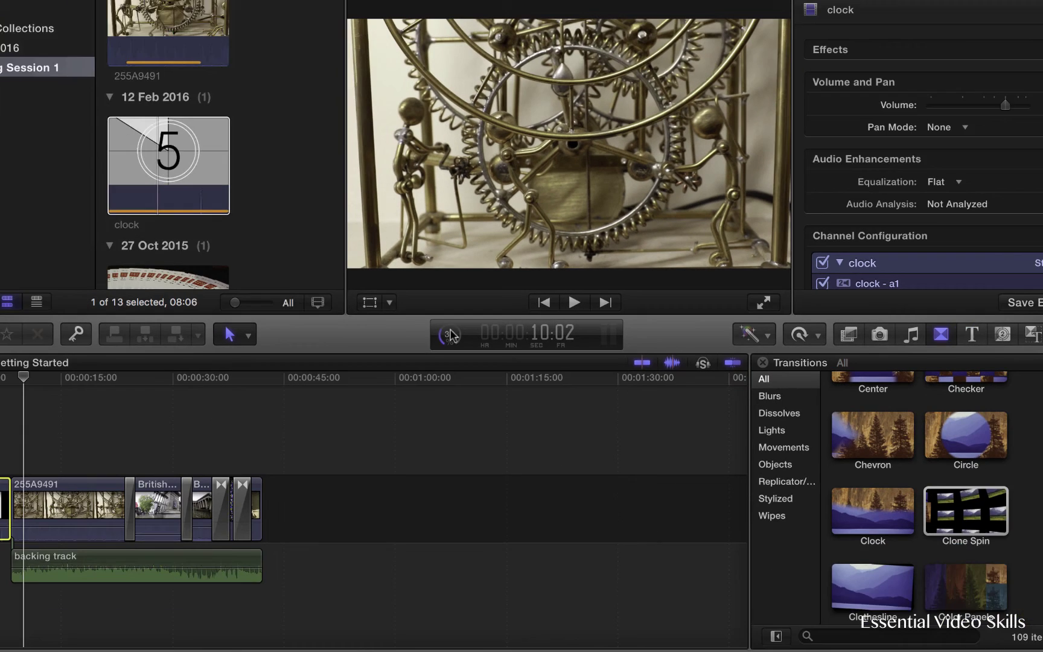
left_click(421, 338)
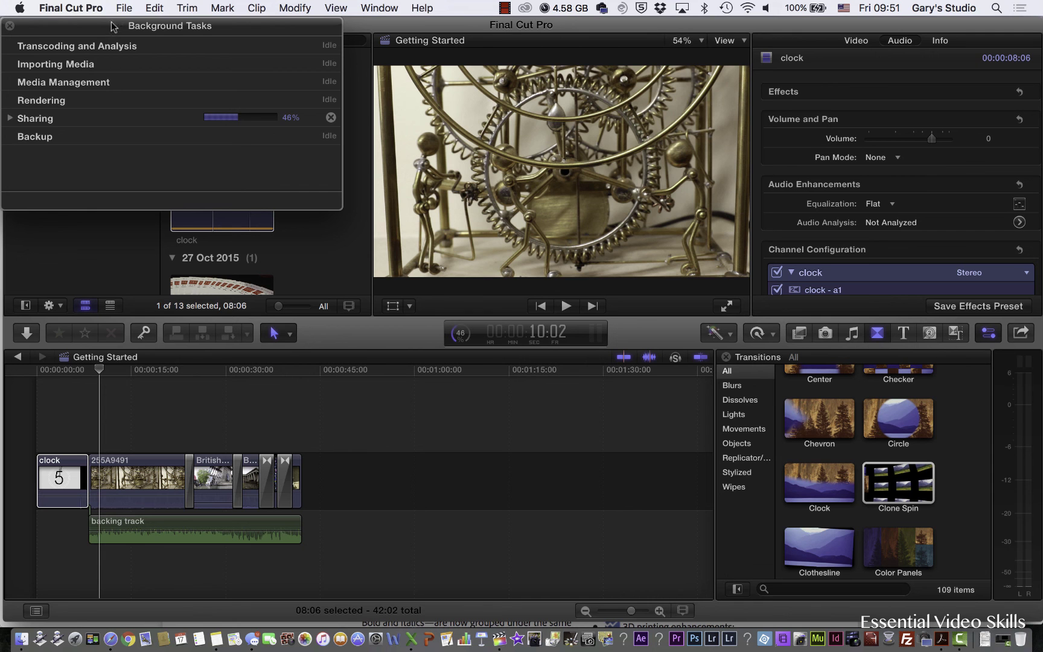
left_click(11, 119)
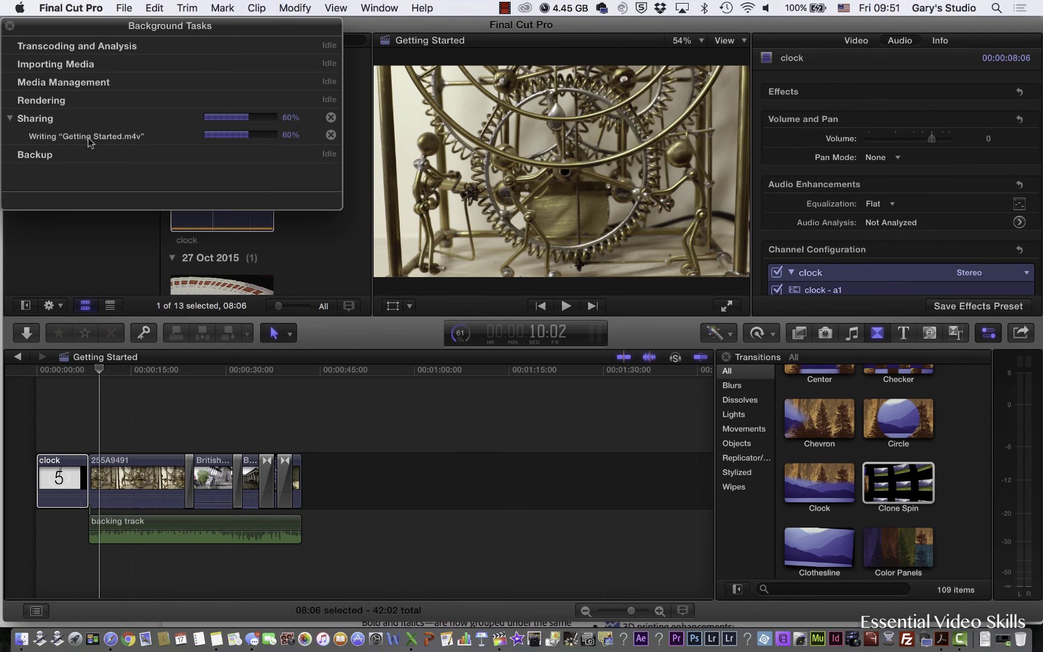
left_click(10, 27)
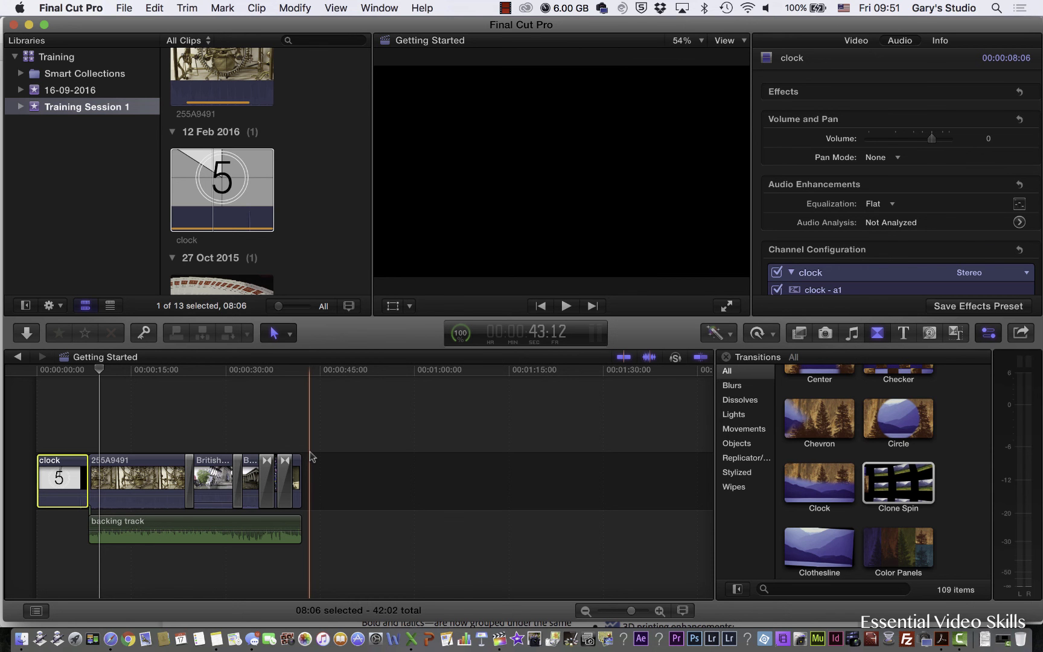
Switch to Finder and rename the exported movie in the Essential Video Skills Training folder as Getting Started.mp4, accepting the extension change.
key("super+Tab")
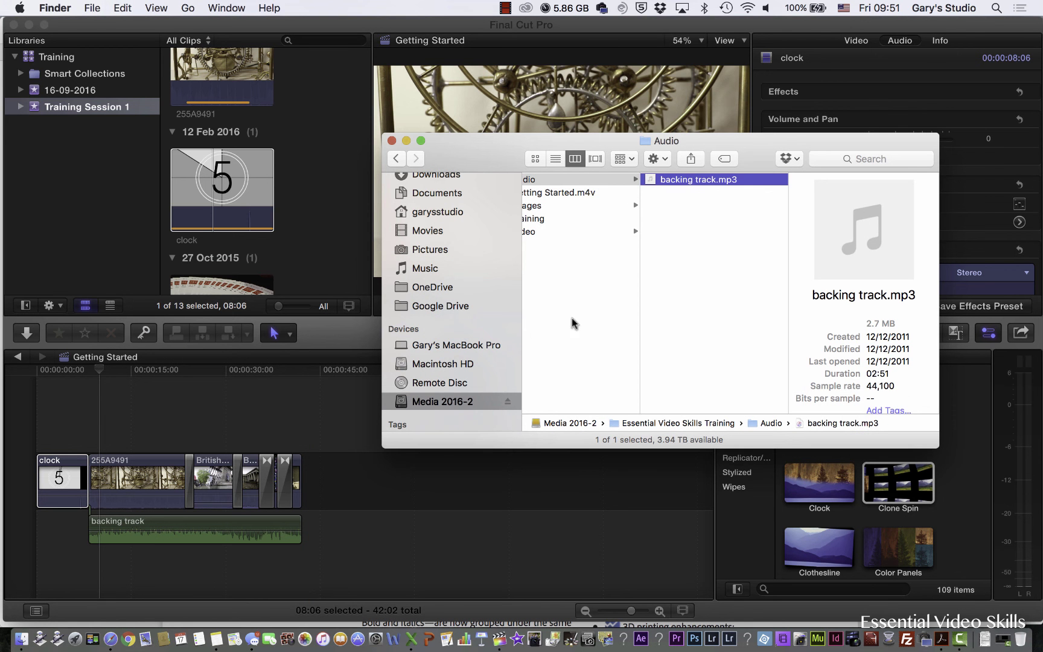
scroll(573, 320, "left", 2)
left_click(587, 193)
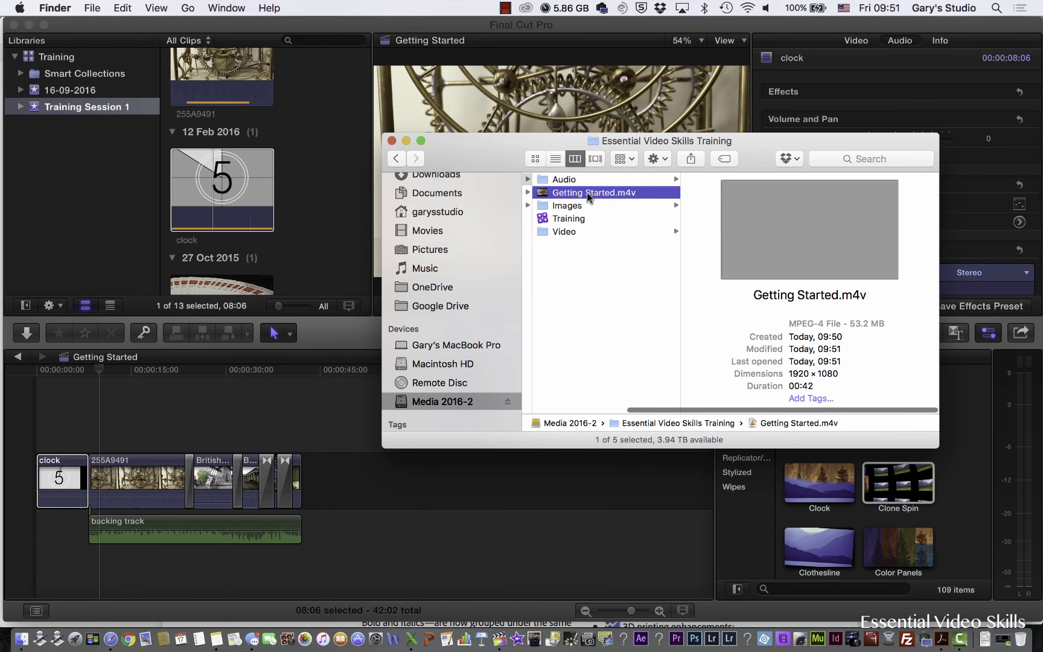
key("Return")
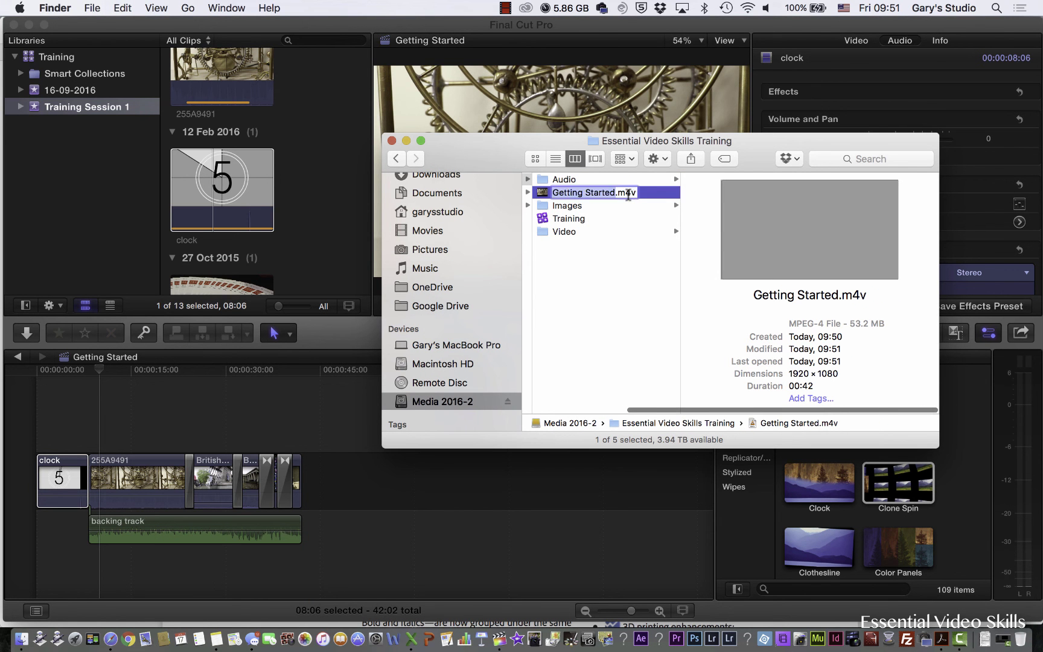
key("Right")
key("BackSpace")
key("BackSpace")
type("p4")
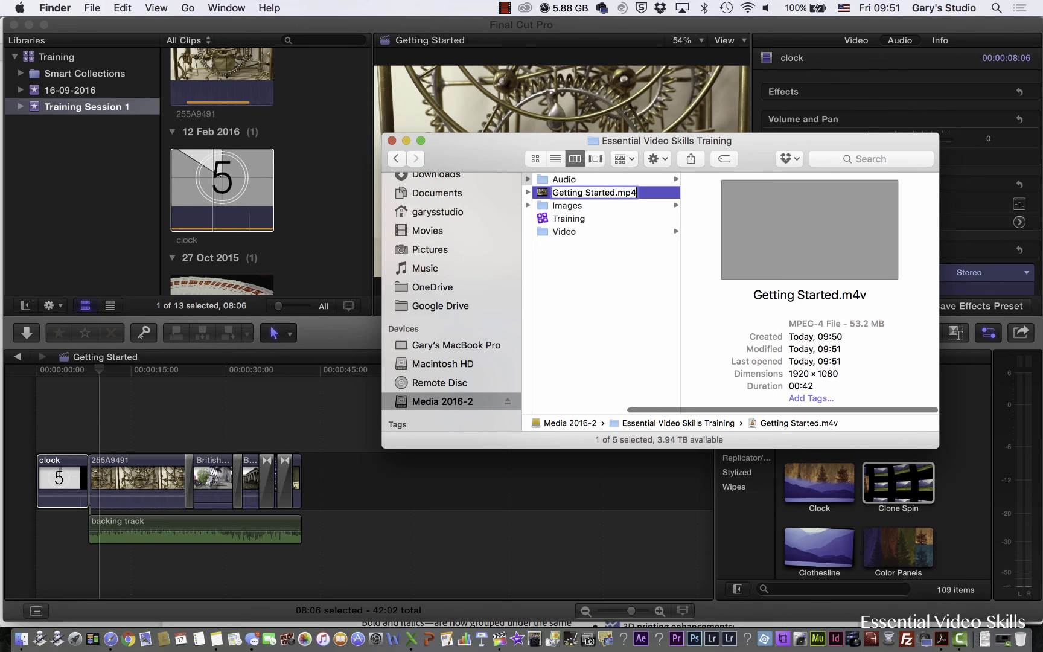
key("Return")
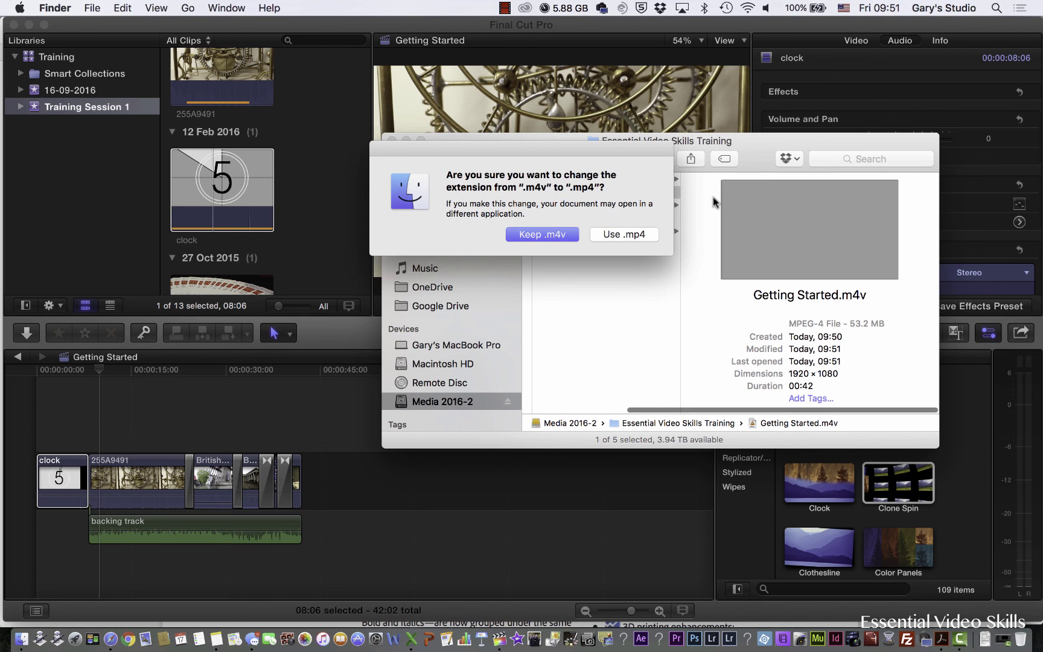
left_click(631, 234)
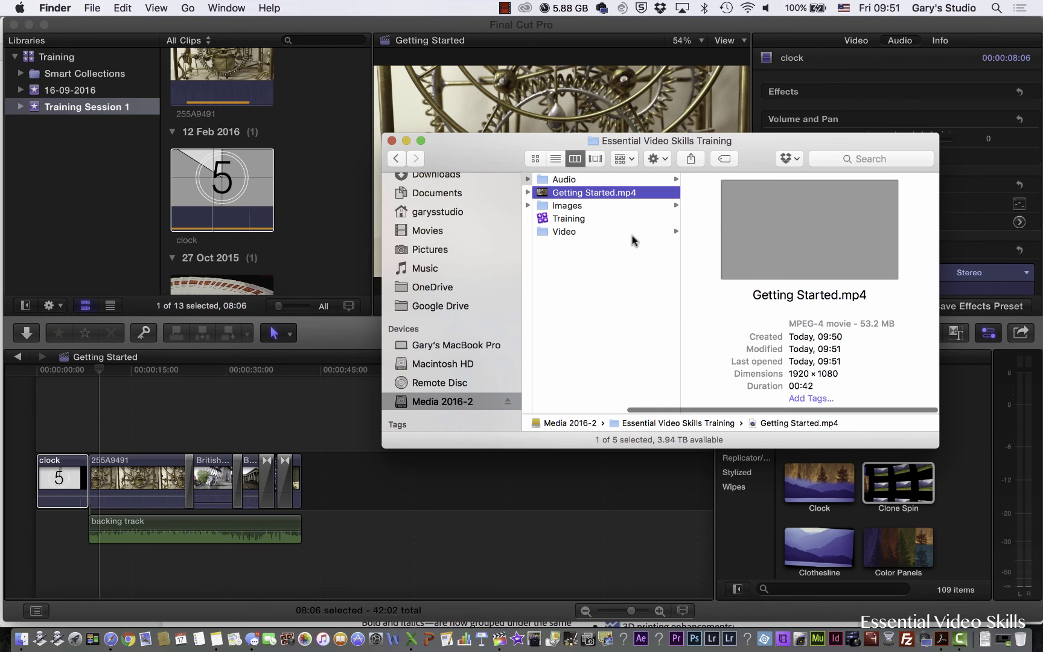
Preview Getting Started.mp4 with Quick Look, skipping ahead through the countdown into the first clip, and close the preview.
right_click(588, 190)
left_click(578, 275)
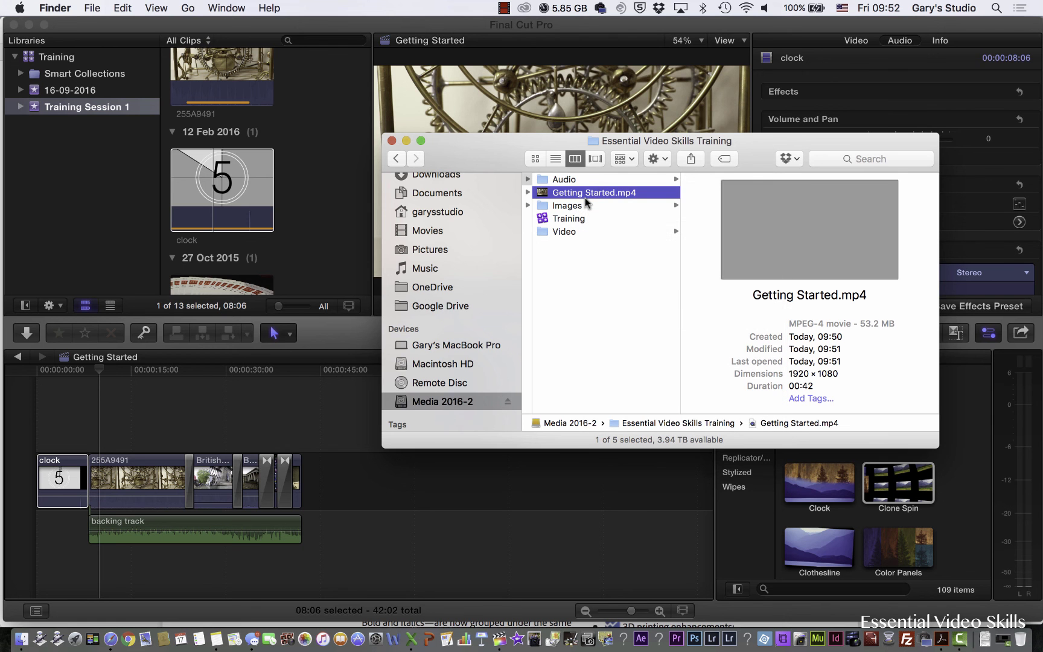
key("space")
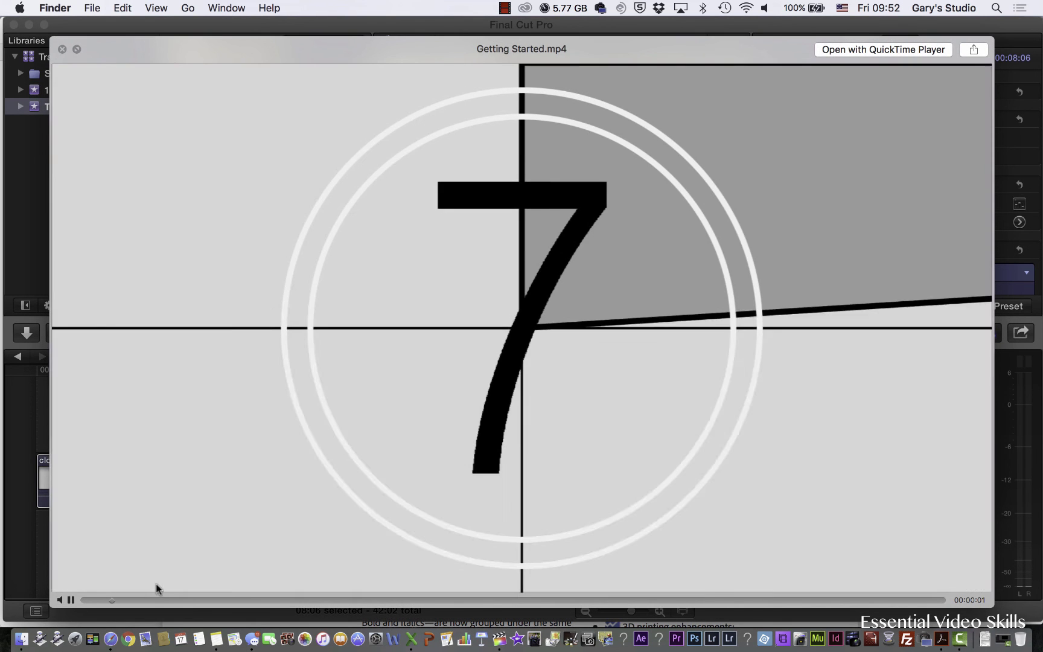
left_click(172, 599)
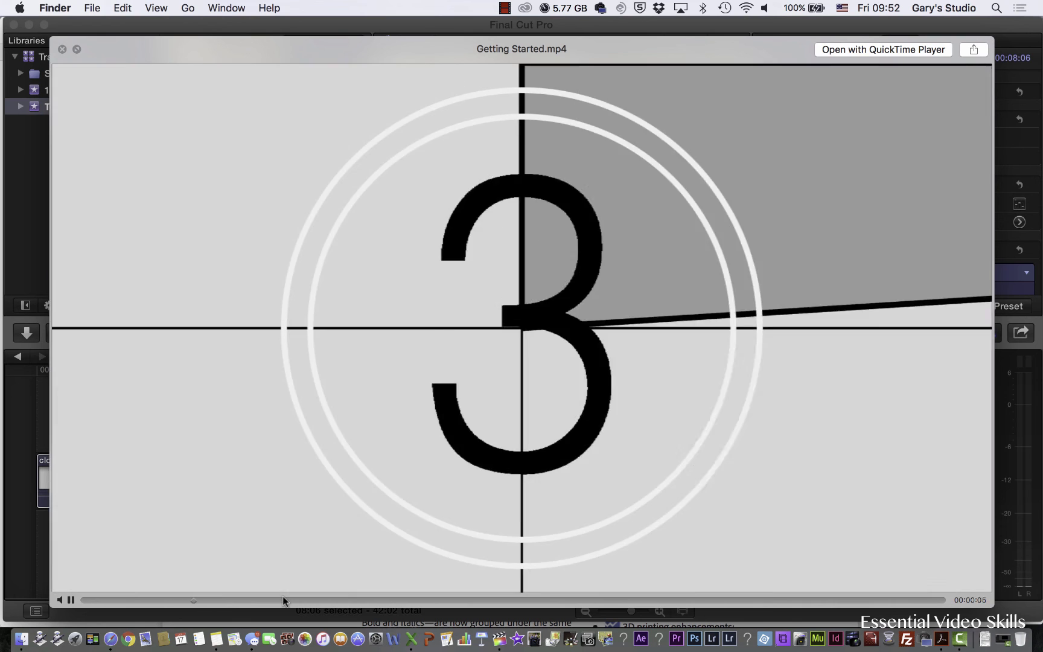
left_click(282, 599)
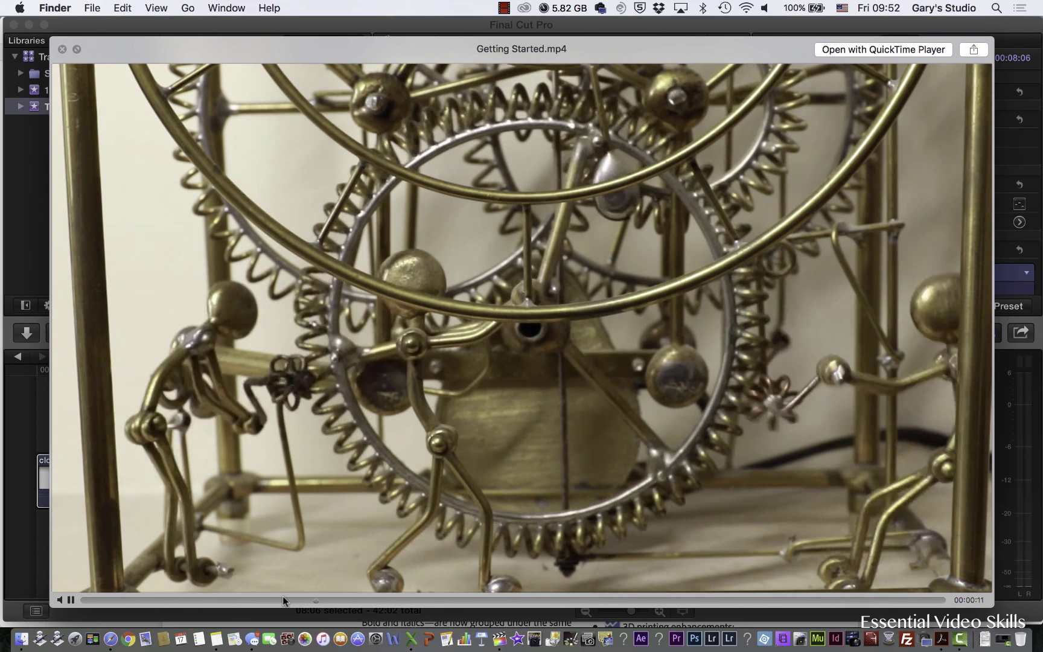
key("space")
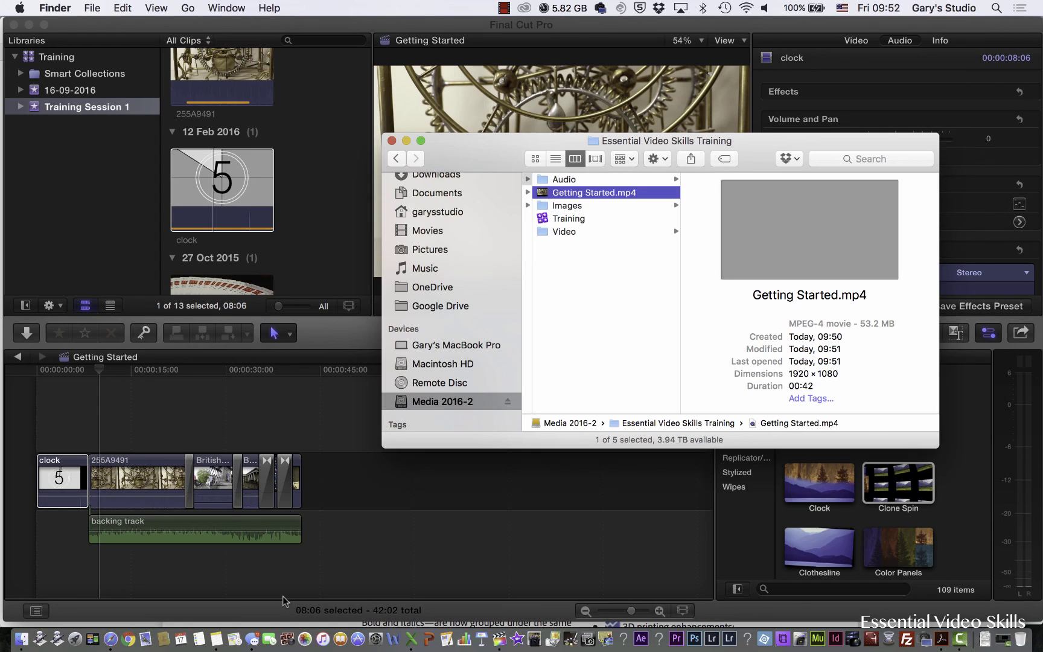